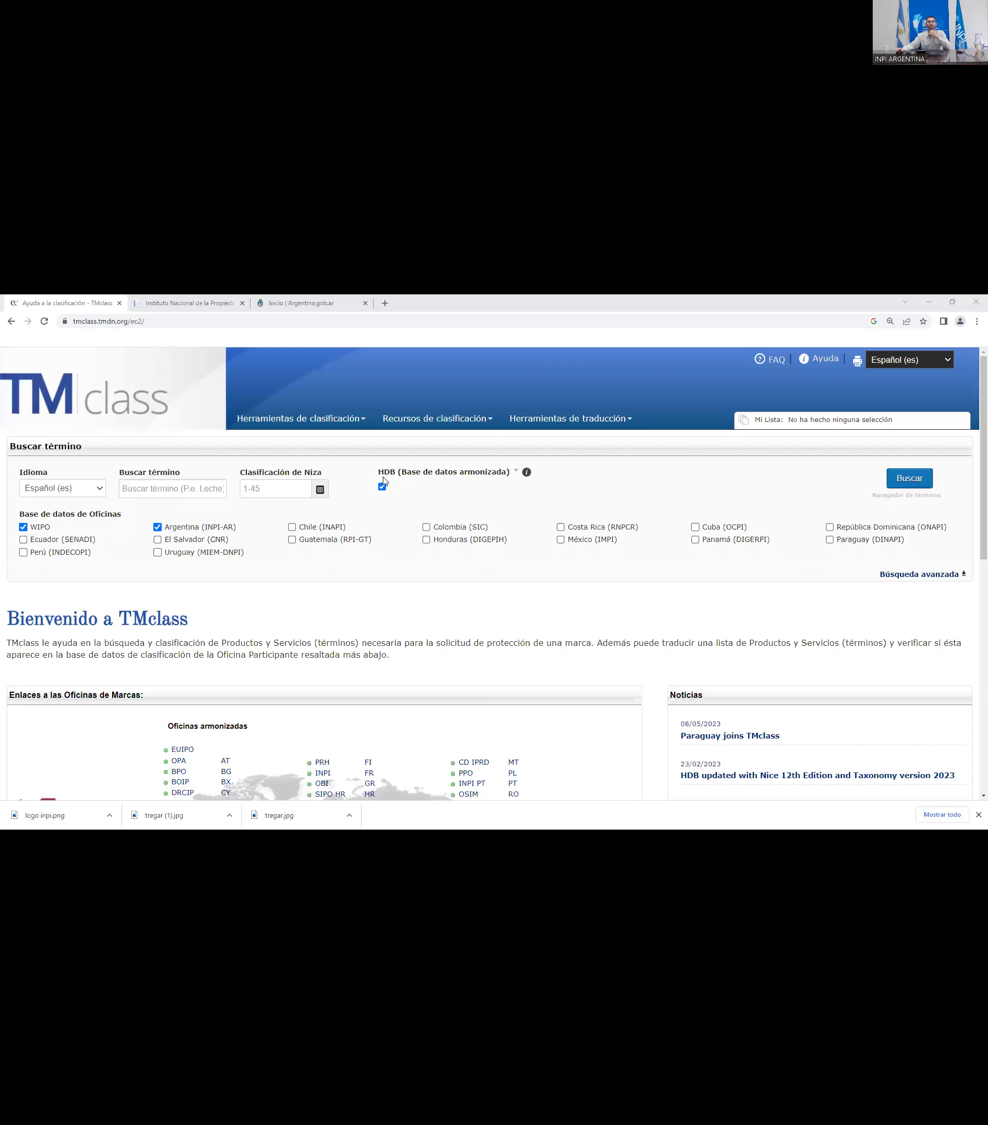
- Examine the site's web address, the interface language choice and the WIPO and Argentina (INPI-AR) office databases
click(178, 323)
click(92, 319)
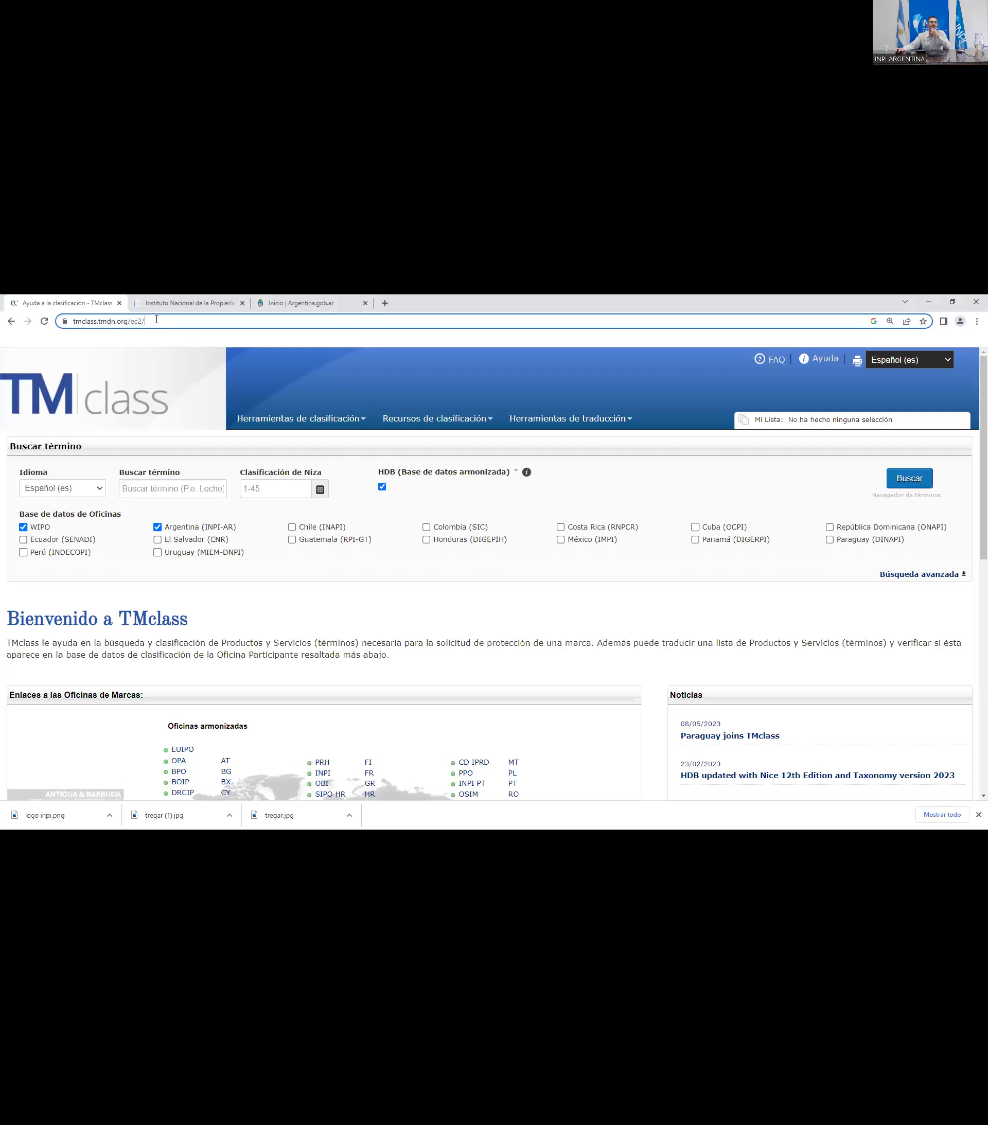
click(157, 318)
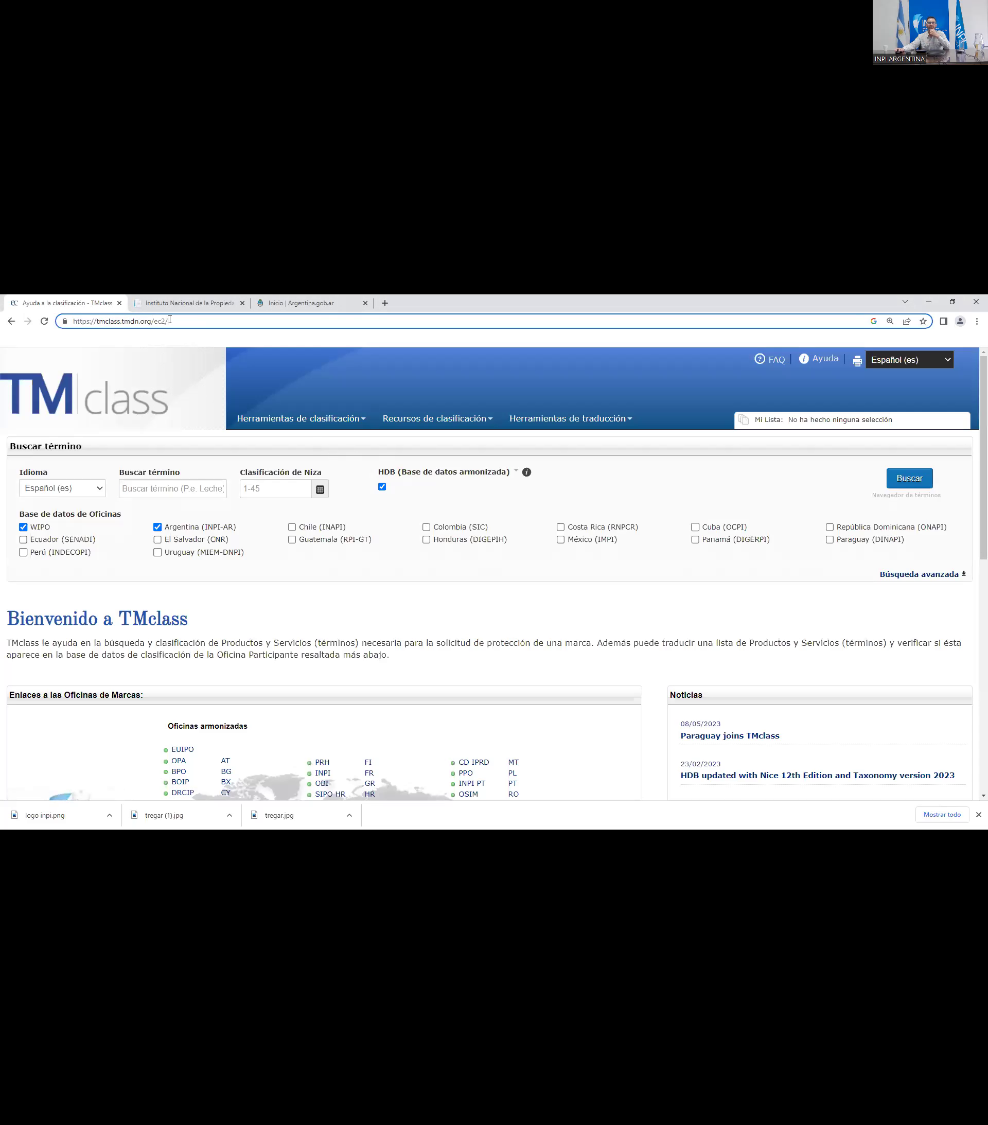
drag(169, 318, 71, 320)
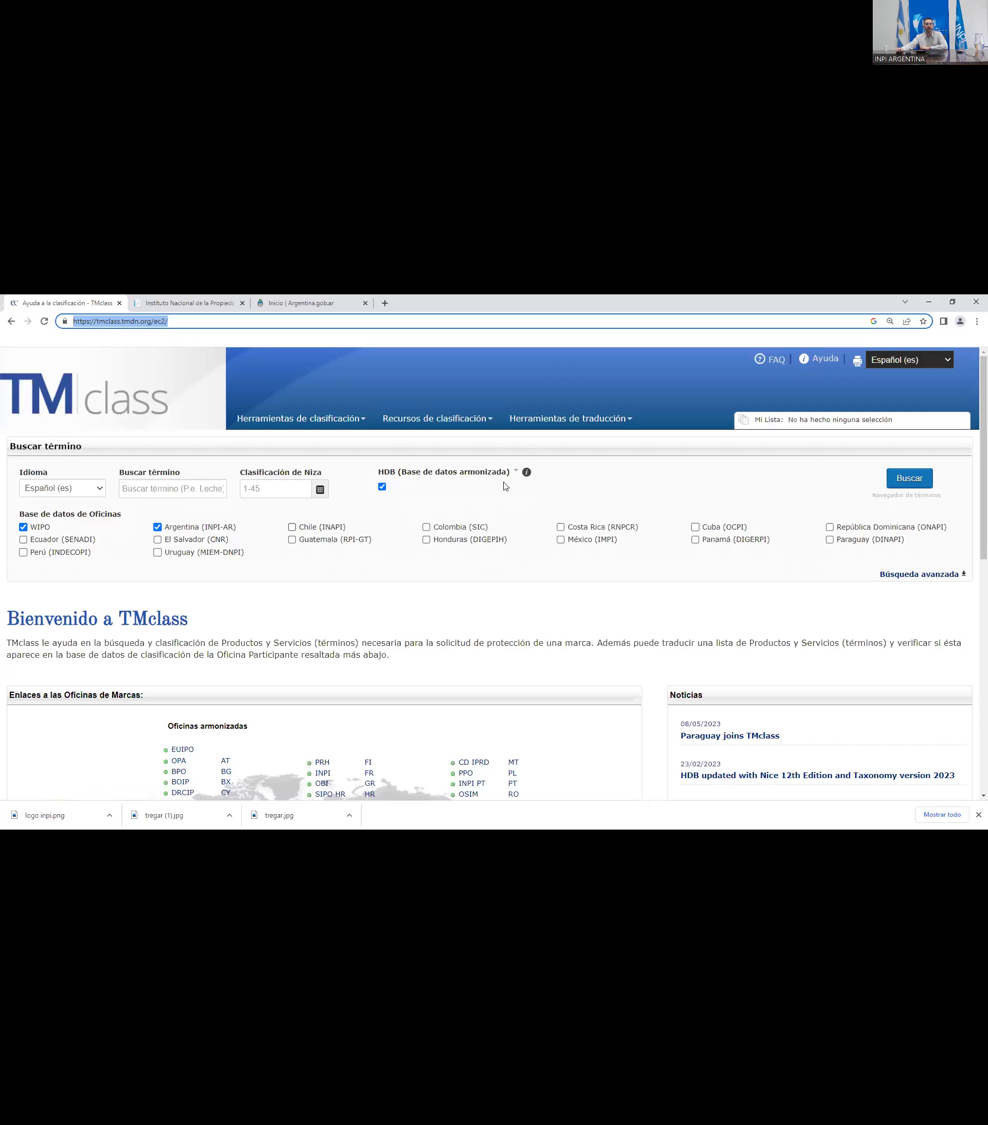
click(949, 361)
click(364, 514)
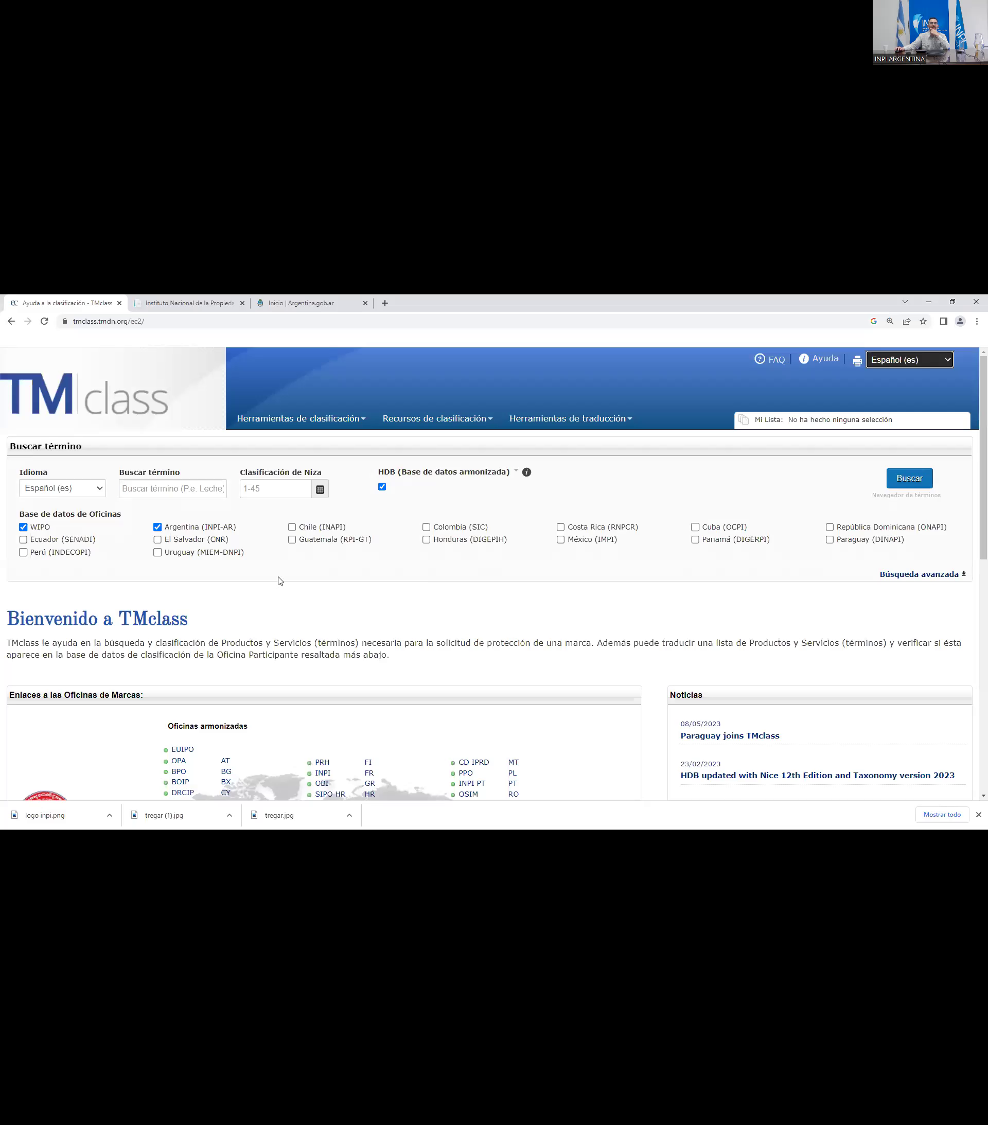
drag(28, 527, 40, 528)
click(55, 530)
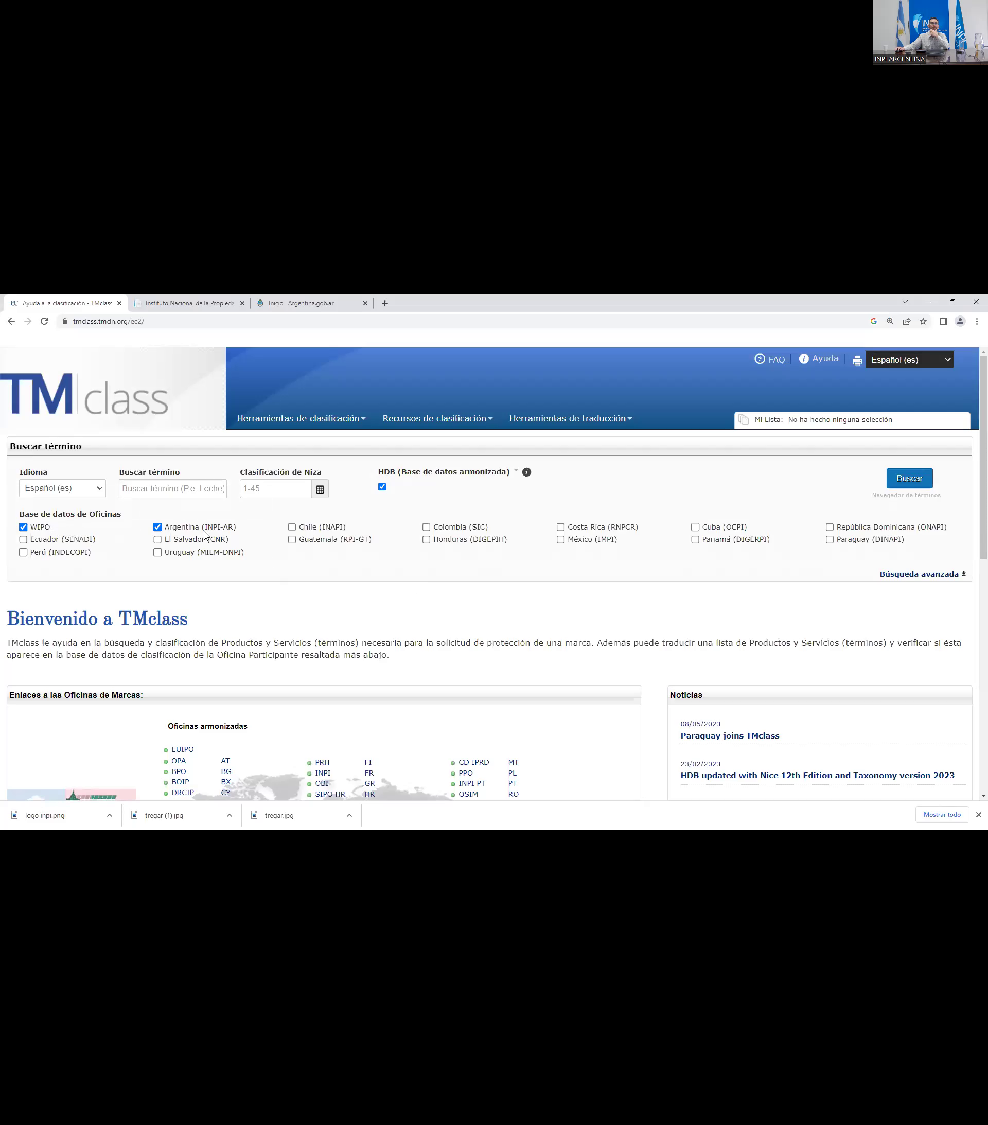
drag(164, 528, 235, 529)
click(239, 531)
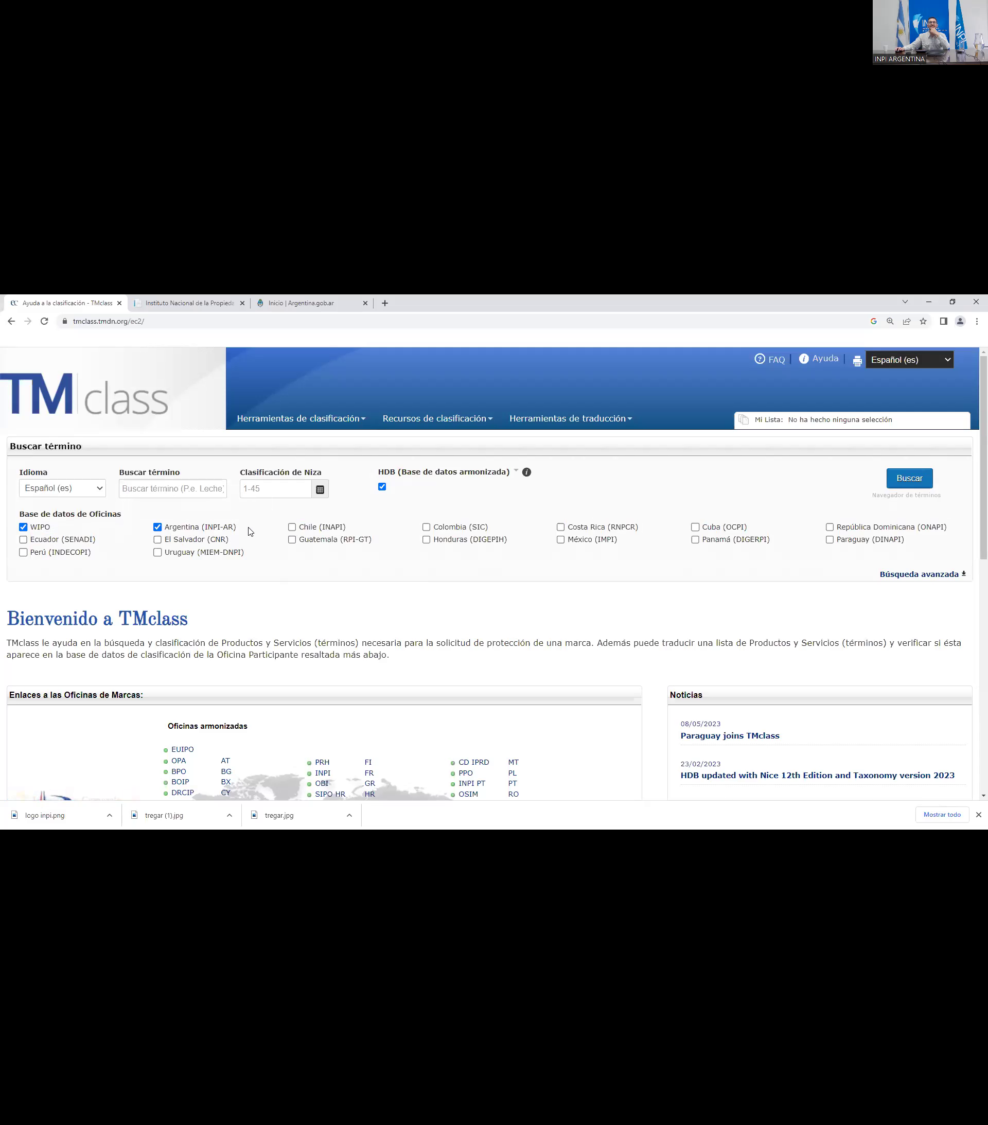
- Search for the term CUBIERTA in the WIPO, Argentina (INPI-AR) and harmonised databases
click(184, 488)
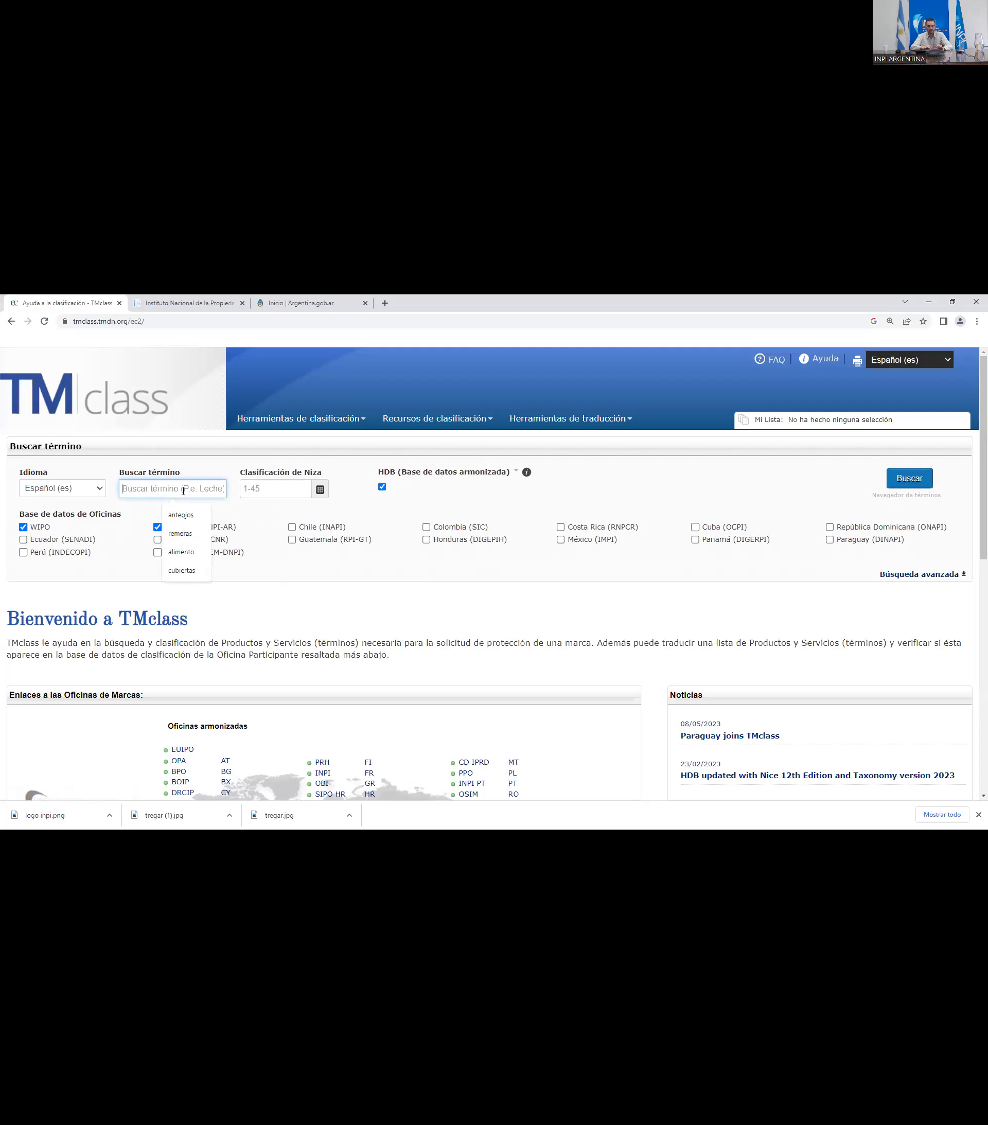
text(CUBIERTA)
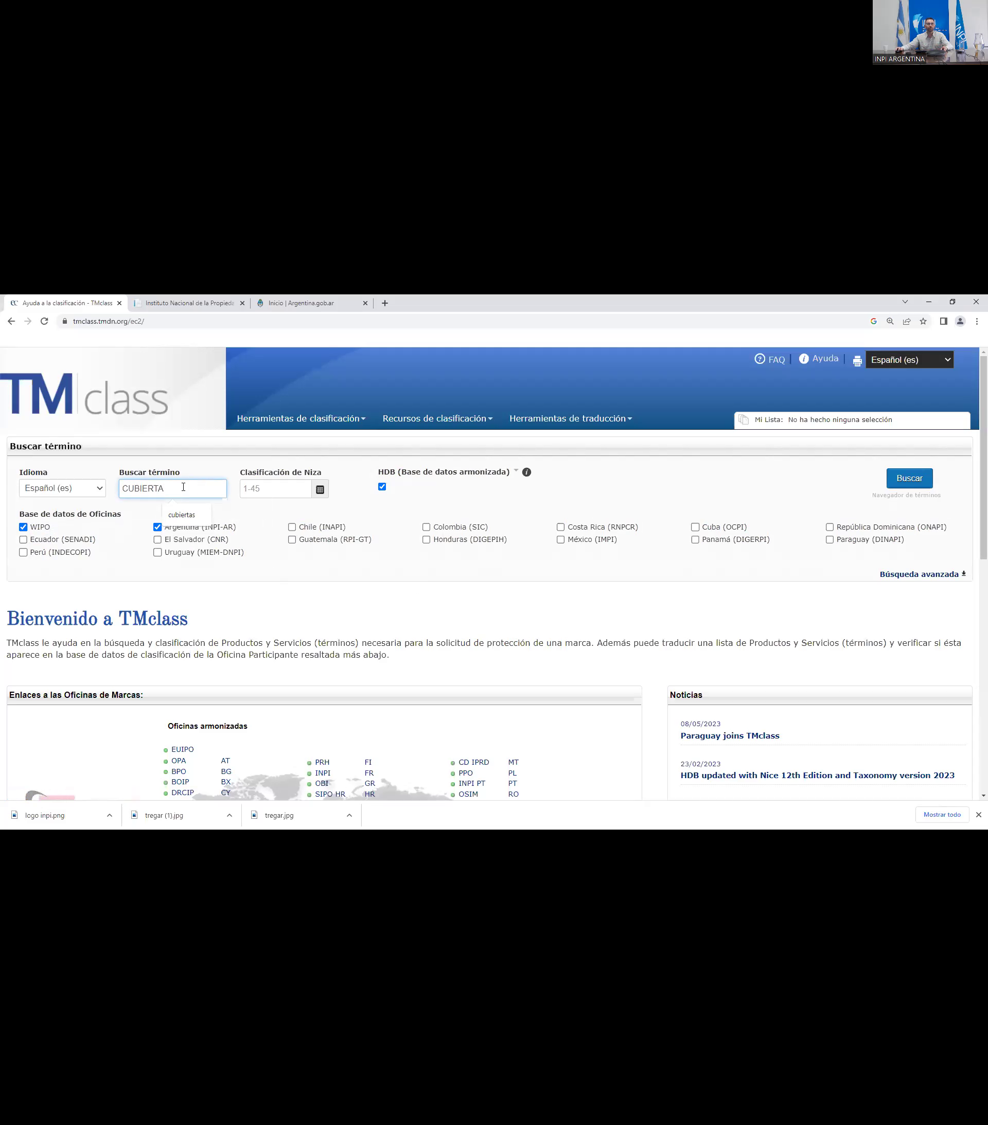
drag(185, 476, 121, 476)
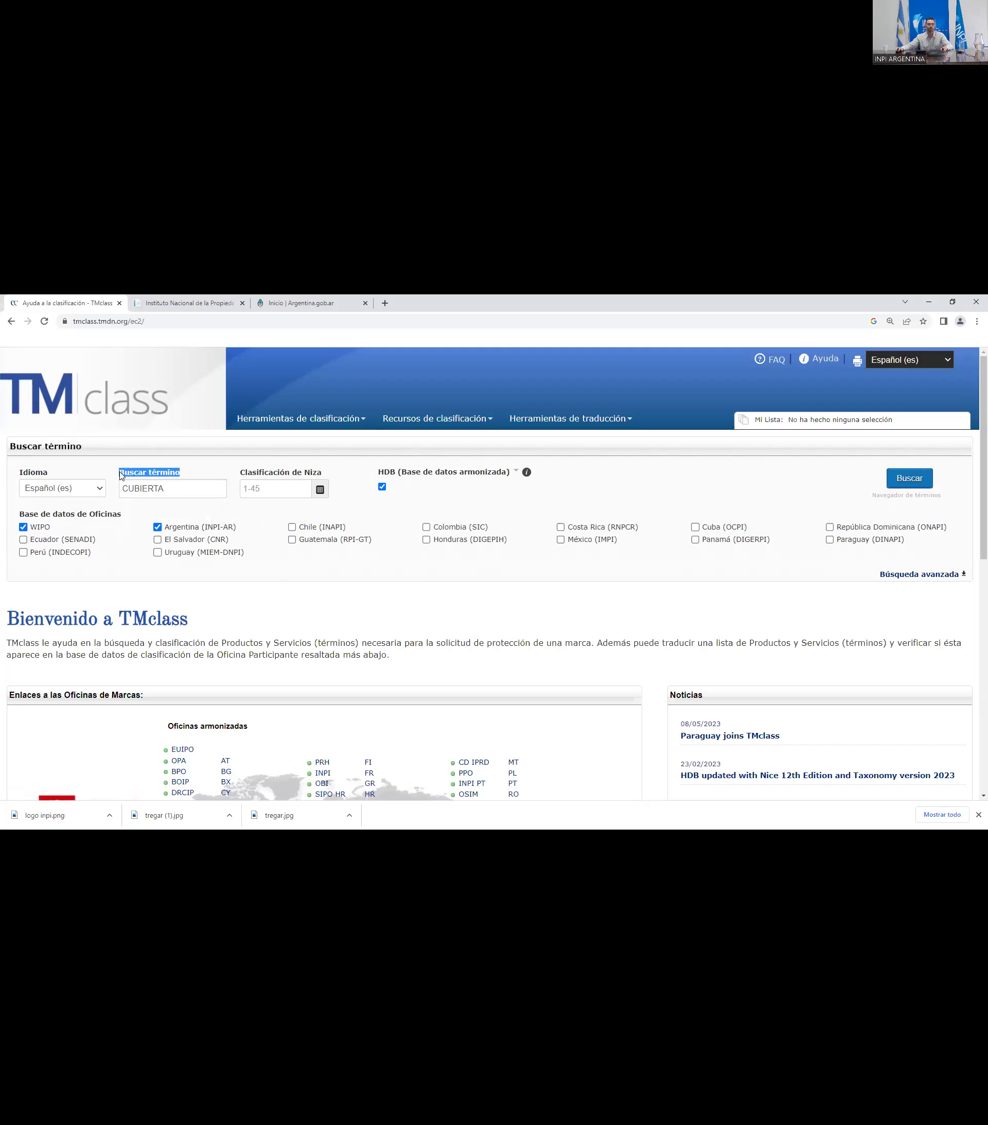
click(169, 490)
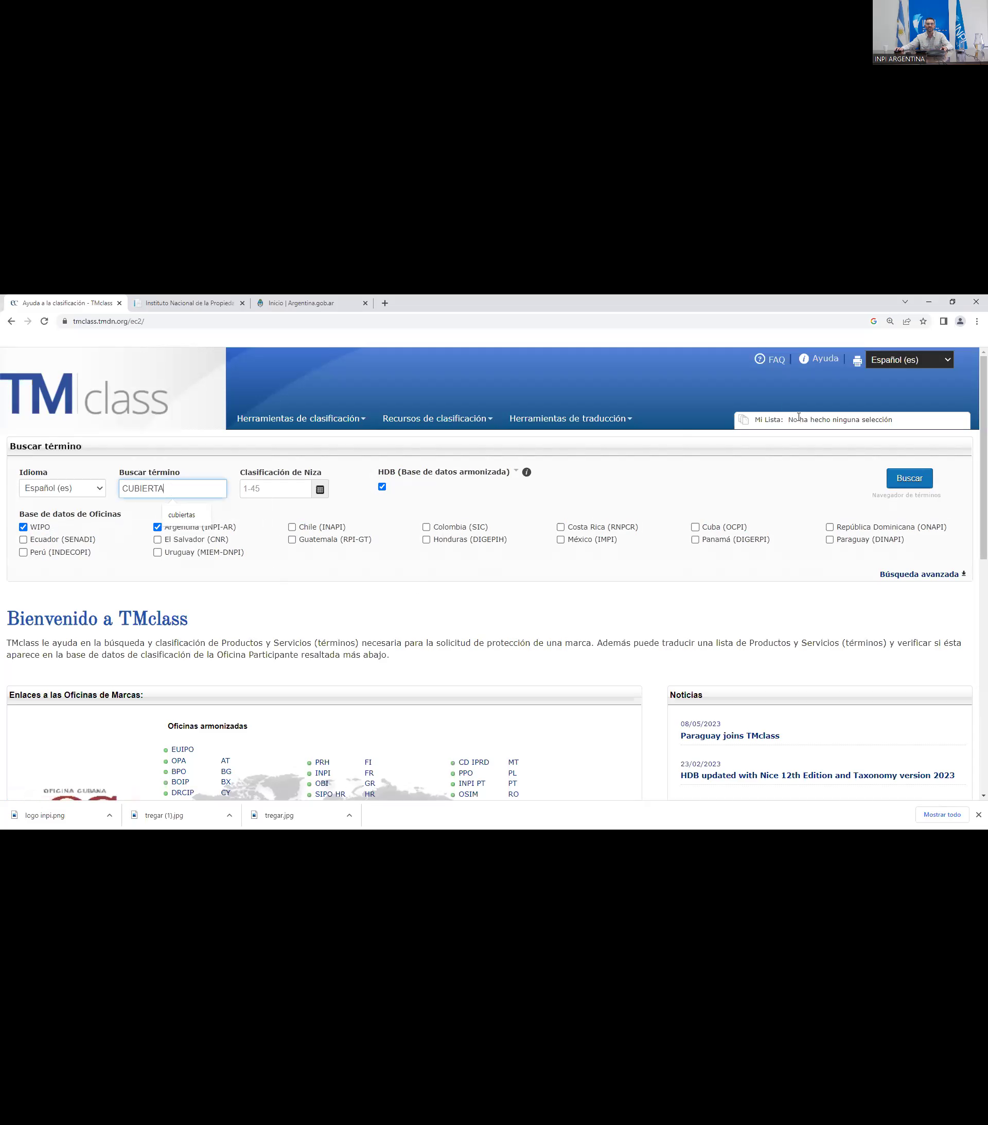
click(911, 485)
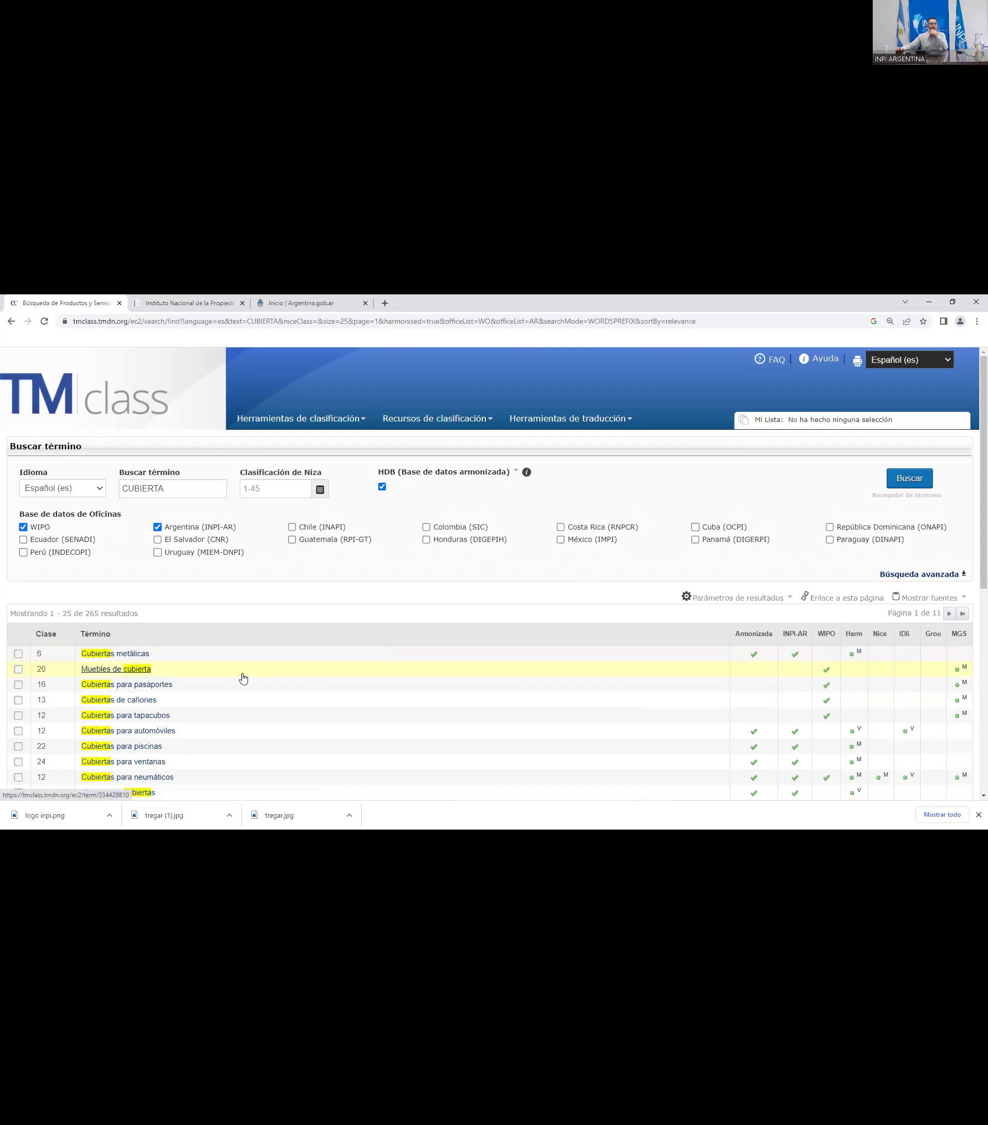
- Review the Nice classes assigned to the CUBIERTA terms in the results list
scroll(243, 678, down, 1)
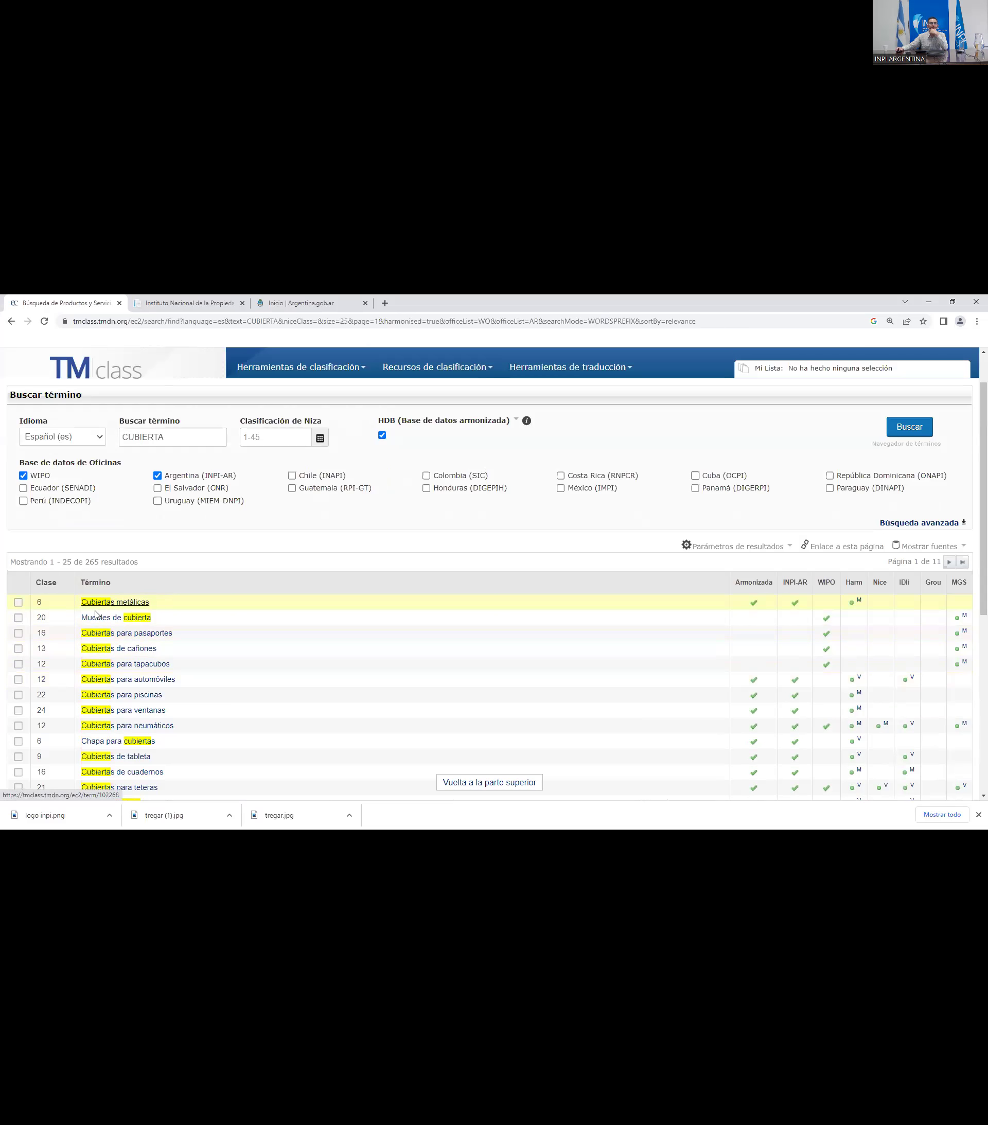
double_click(39, 601)
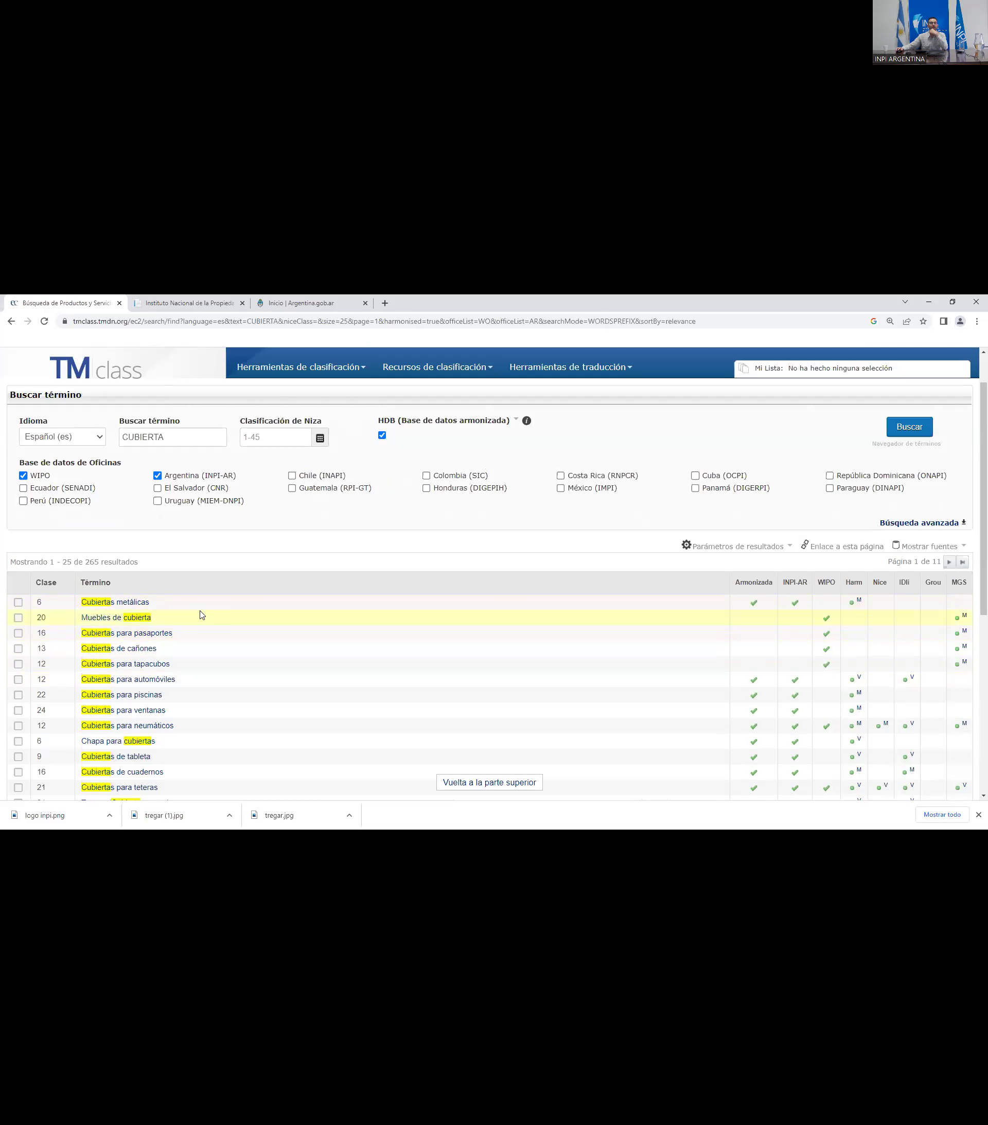
scroll(201, 616, down, 1)
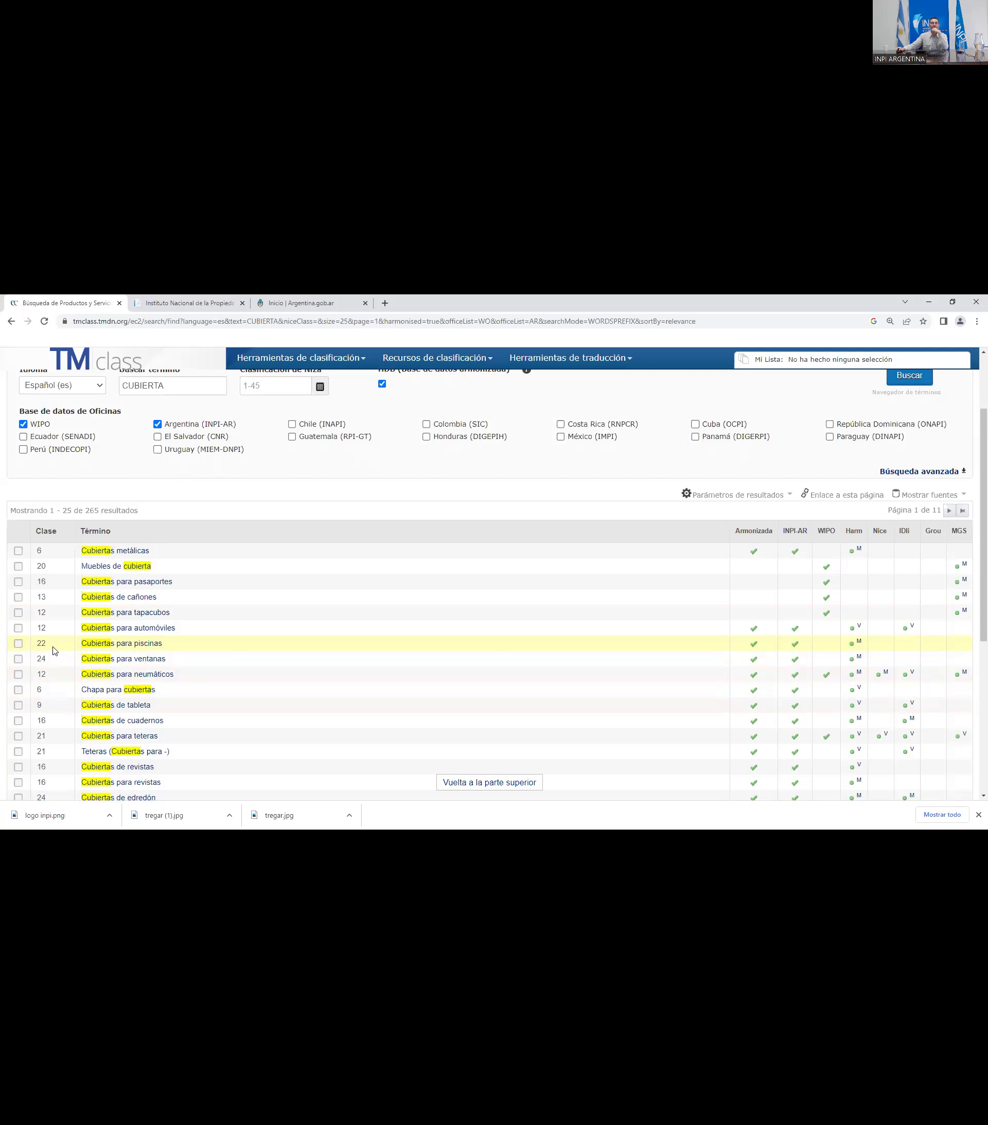
scroll(55, 650, up, 2)
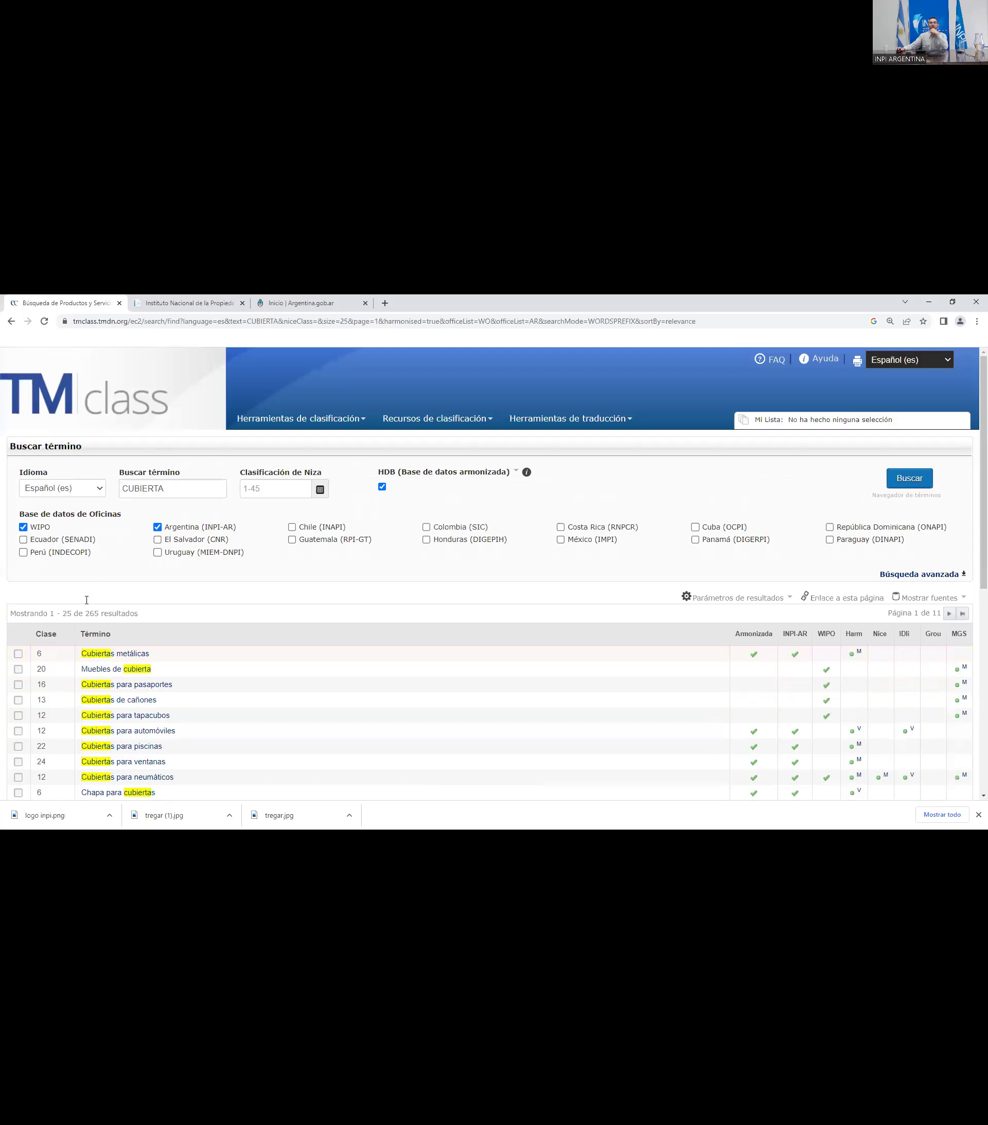
- Clear the term CUBIERTA from the search form
drag(182, 493, 100, 492)
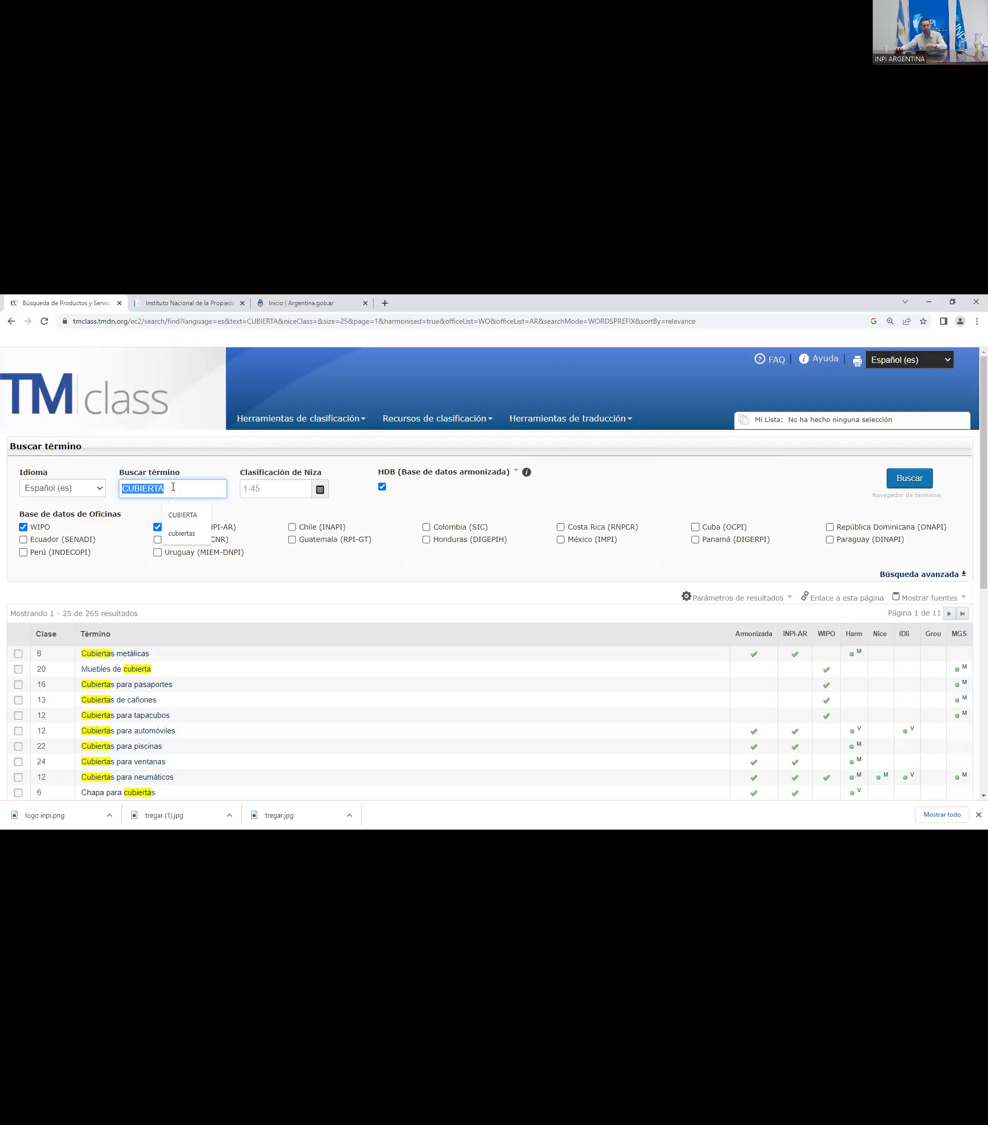
click(174, 489)
drag(174, 490, 119, 488)
key(BackSpace)
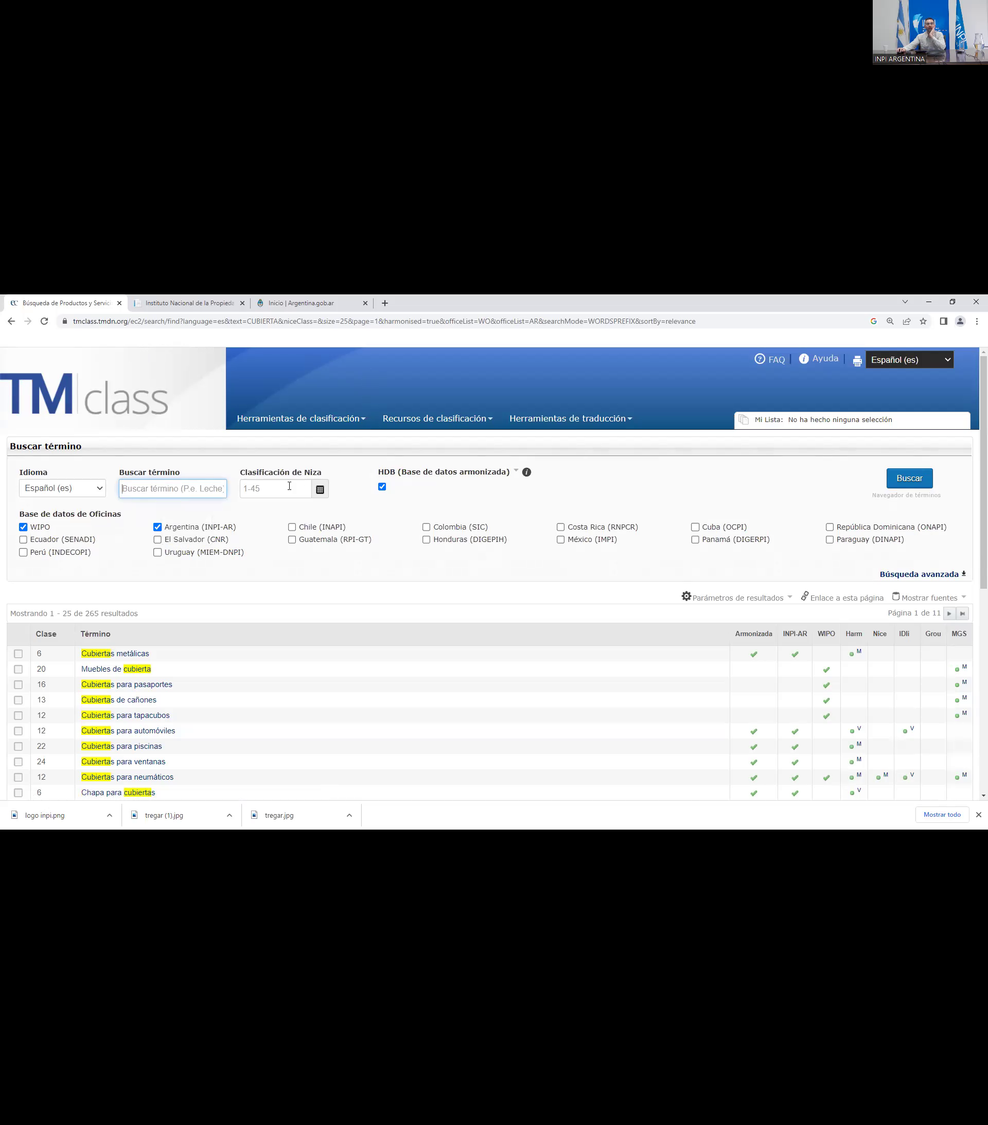
drag(327, 473, 245, 474)
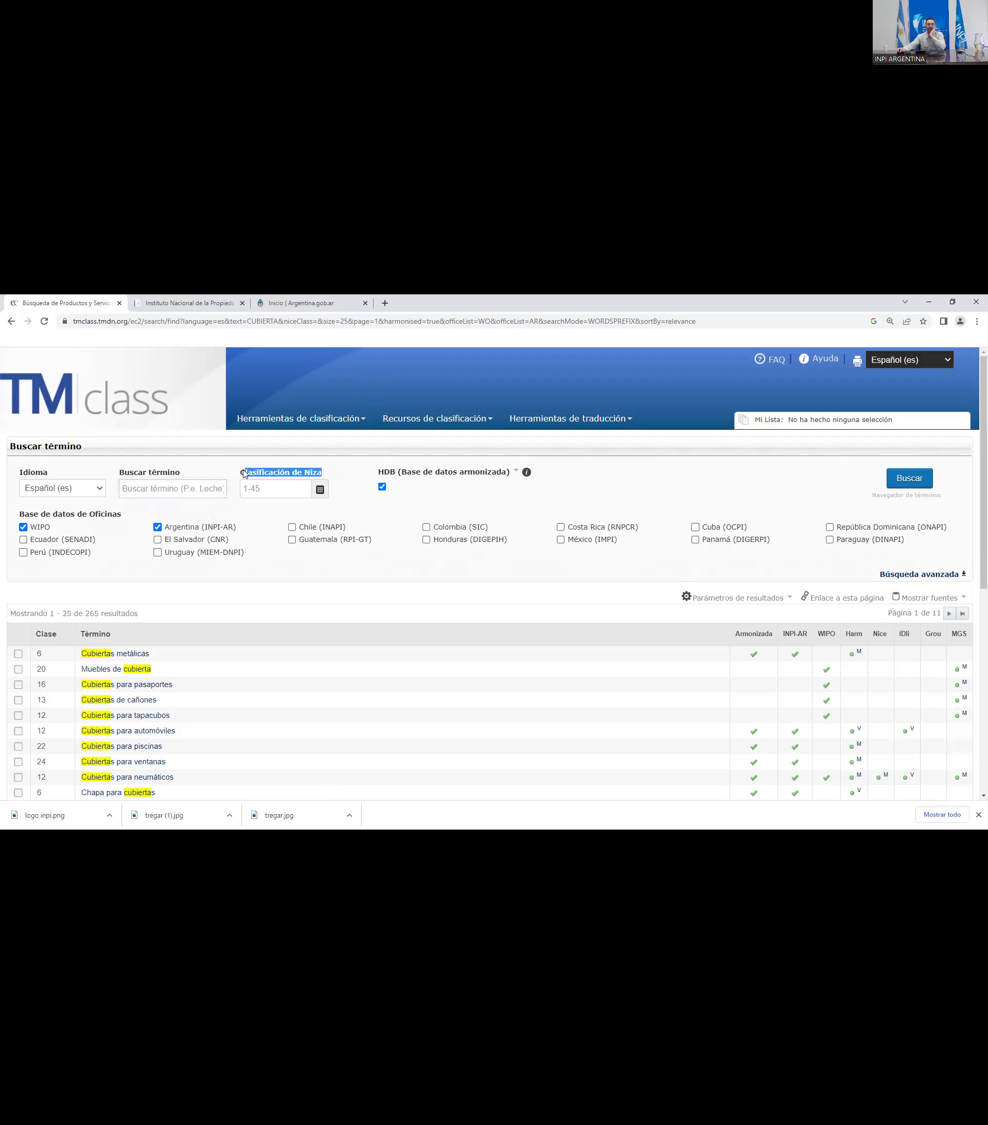
click(260, 490)
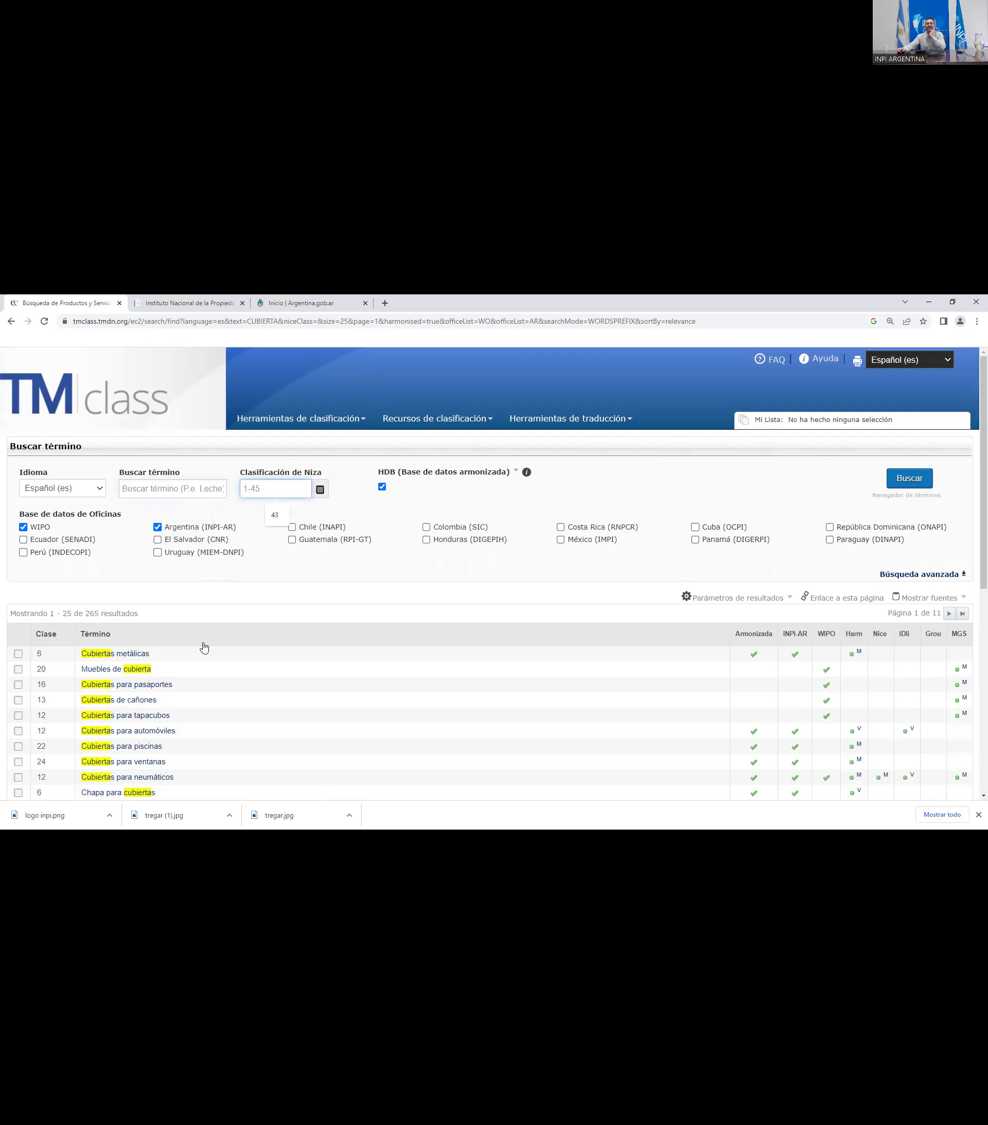
scroll(202, 652, down, 5)
scroll(203, 652, up, 2)
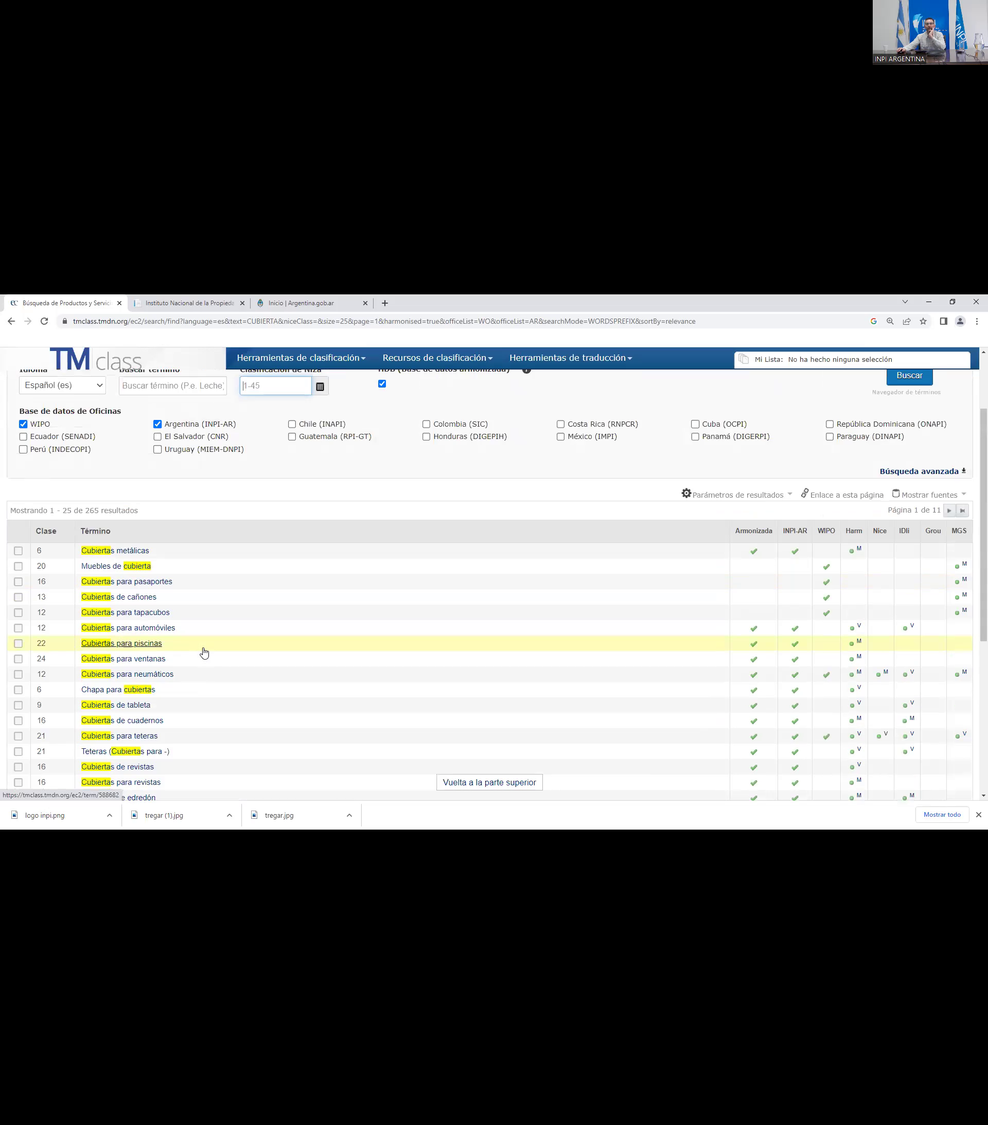
scroll(311, 593, up, 3)
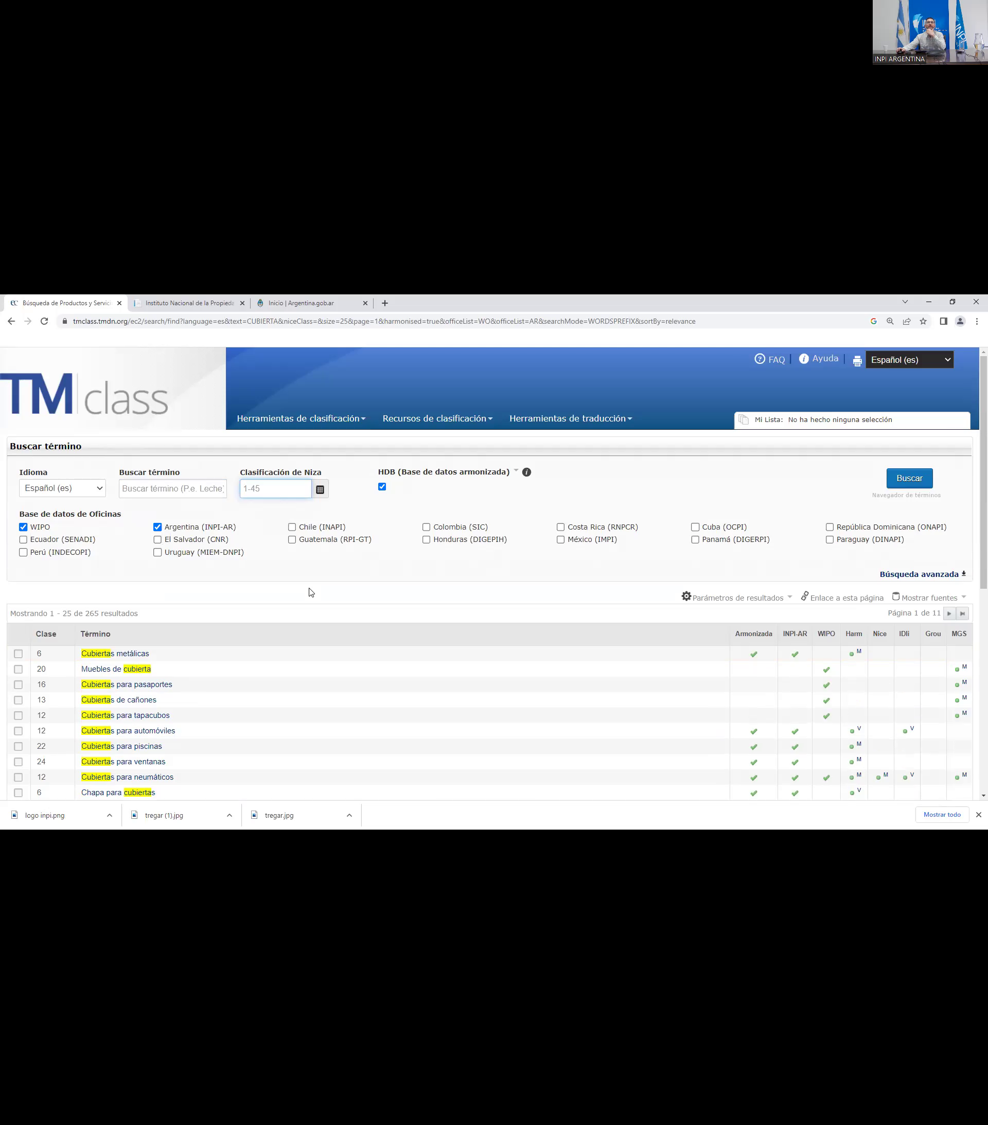
- Open the Nice Classification class headings, read through the lists of terms per class, and close them
click(486, 424)
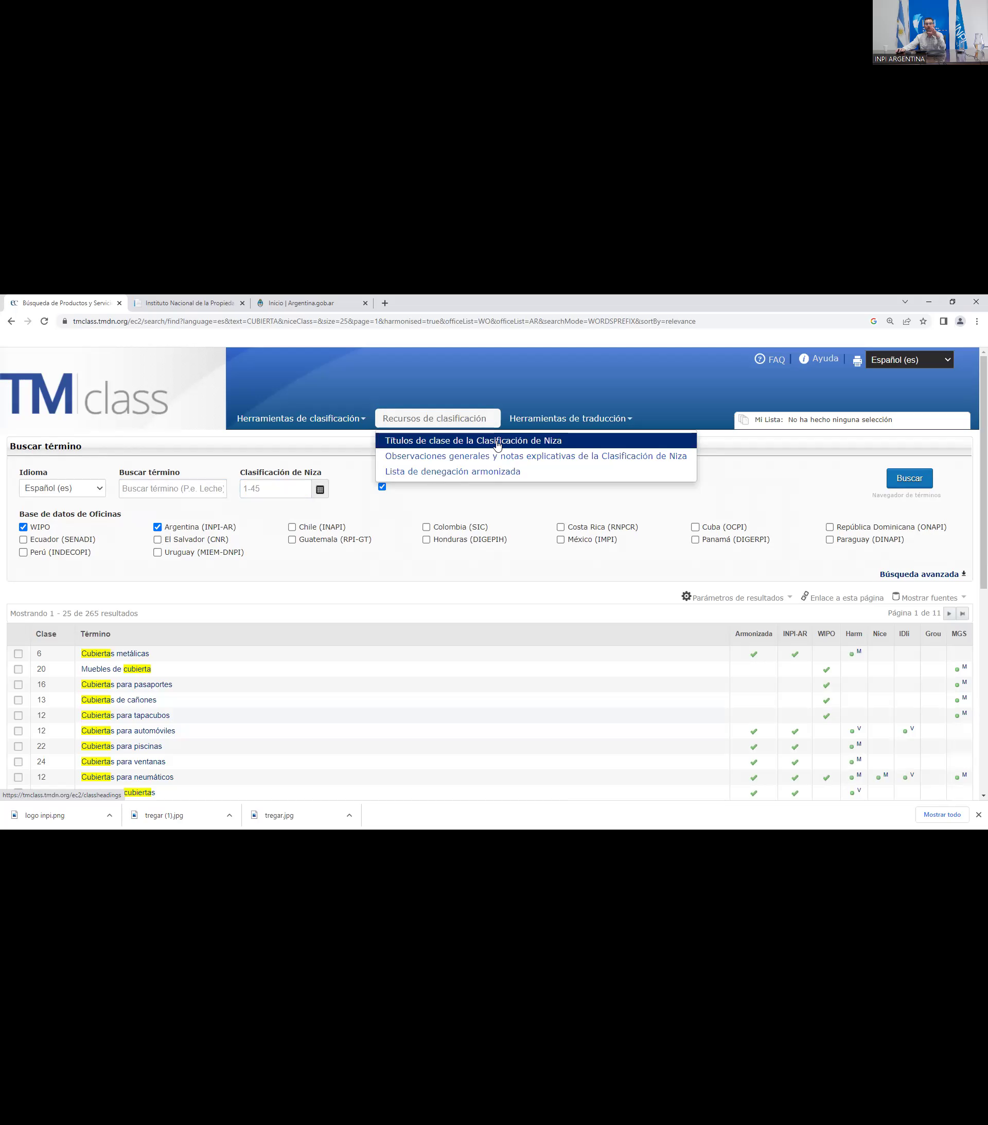
click(495, 444)
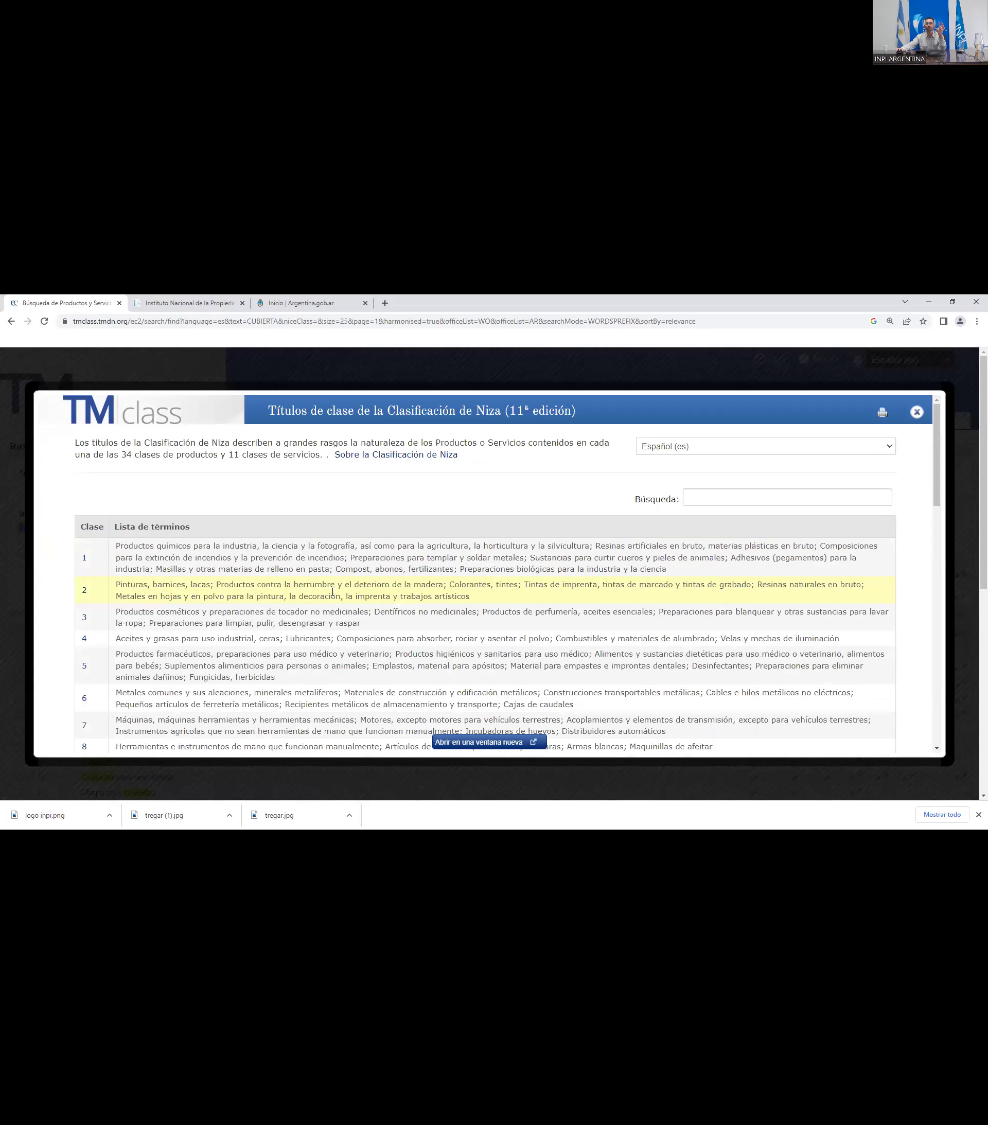
scroll(297, 594, down, 1)
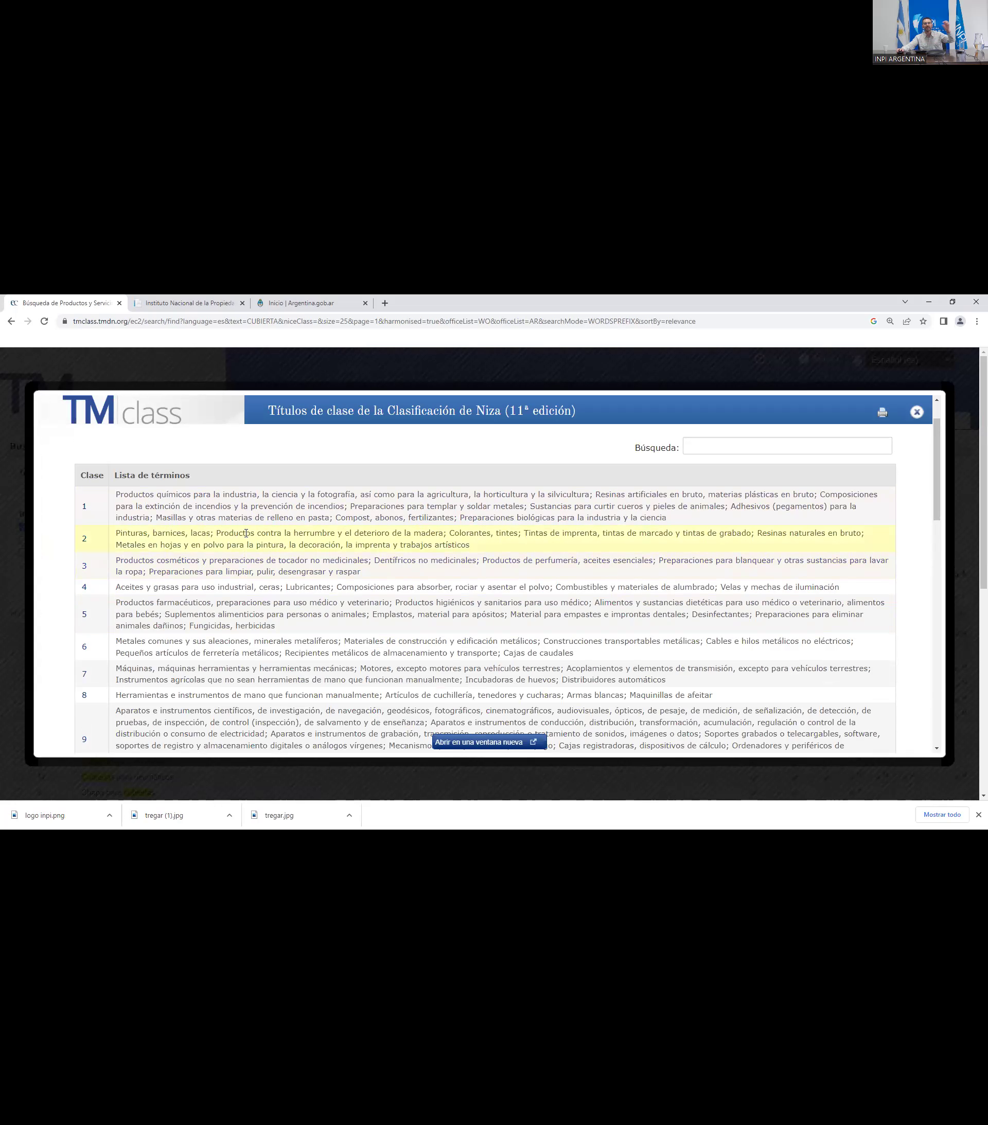
scroll(240, 548, down, 2)
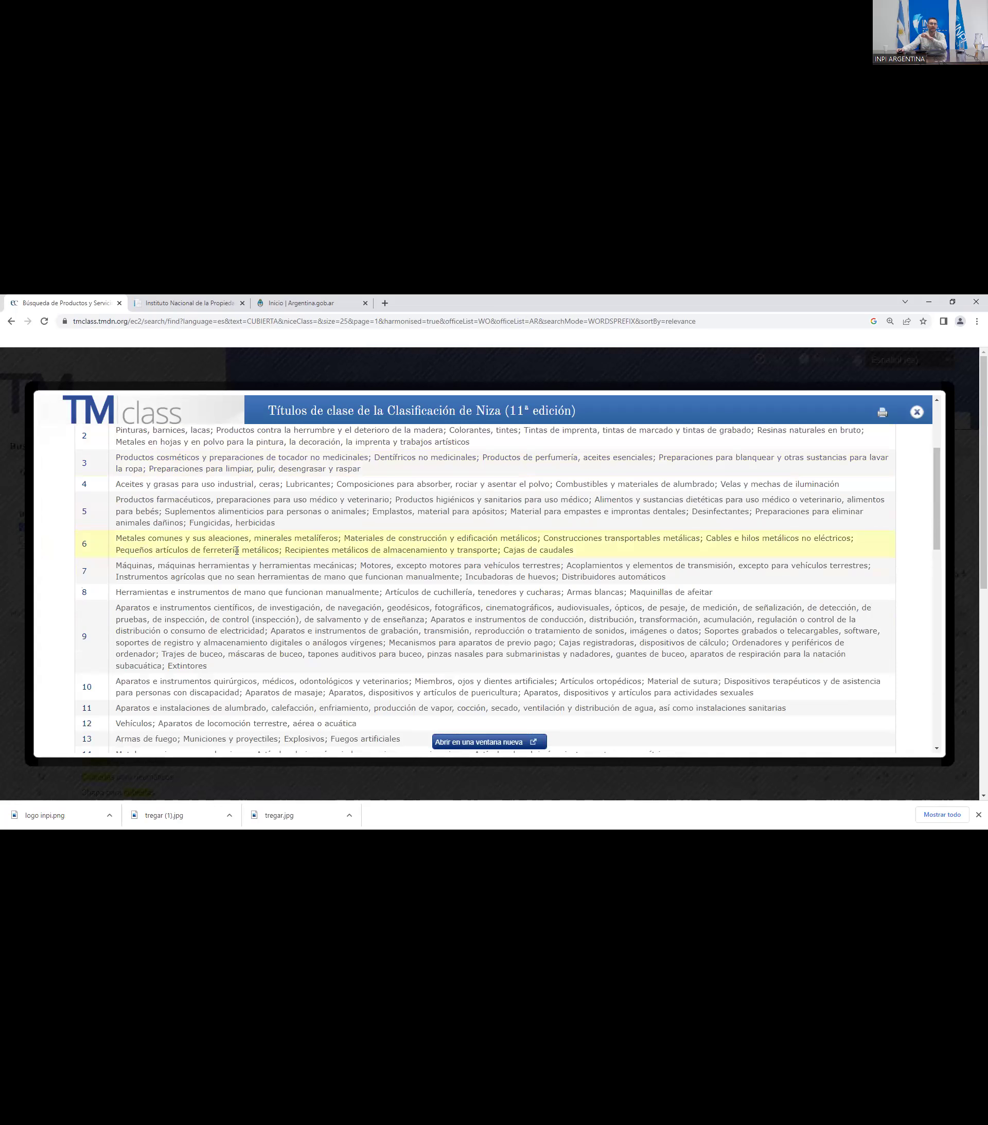
scroll(191, 587, down, 2)
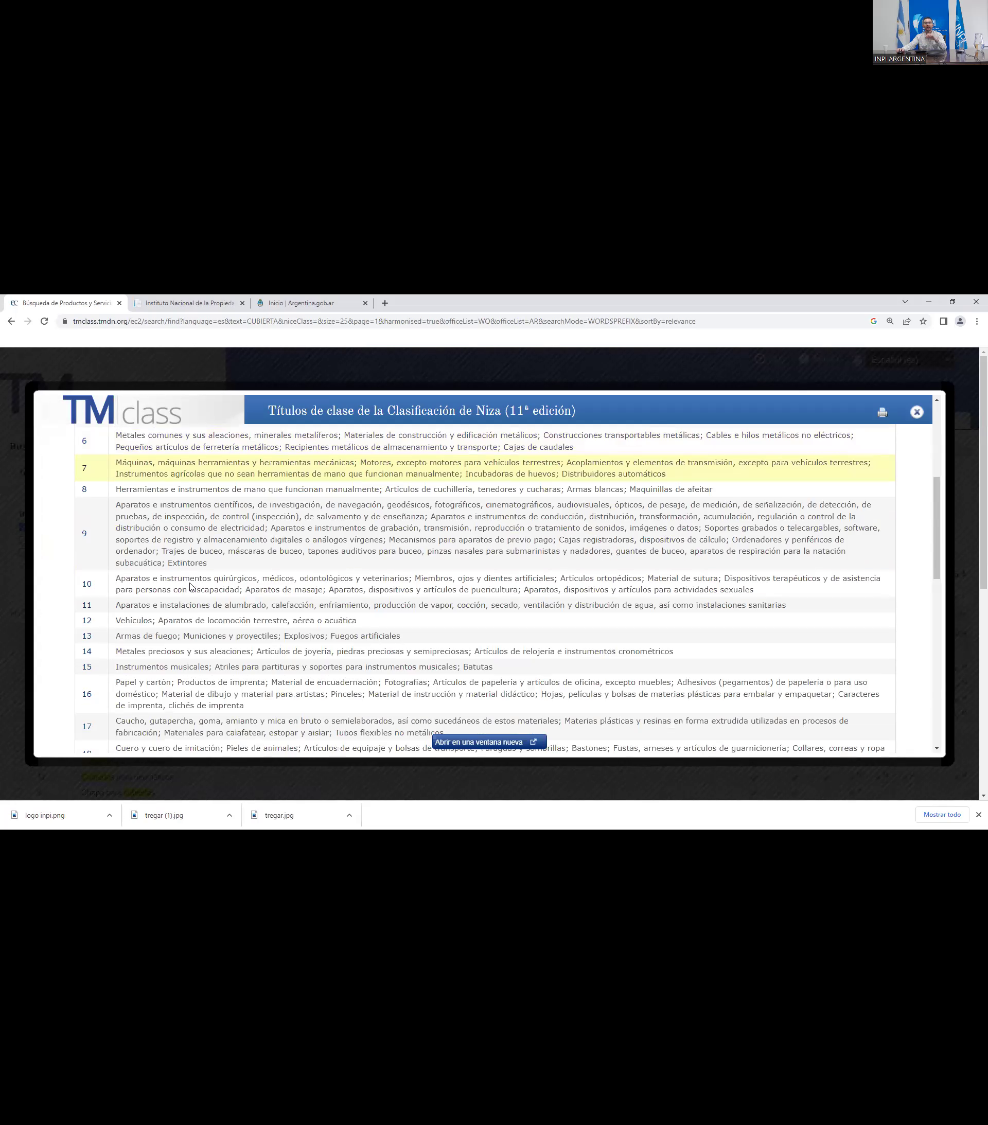
scroll(191, 587, down, 3)
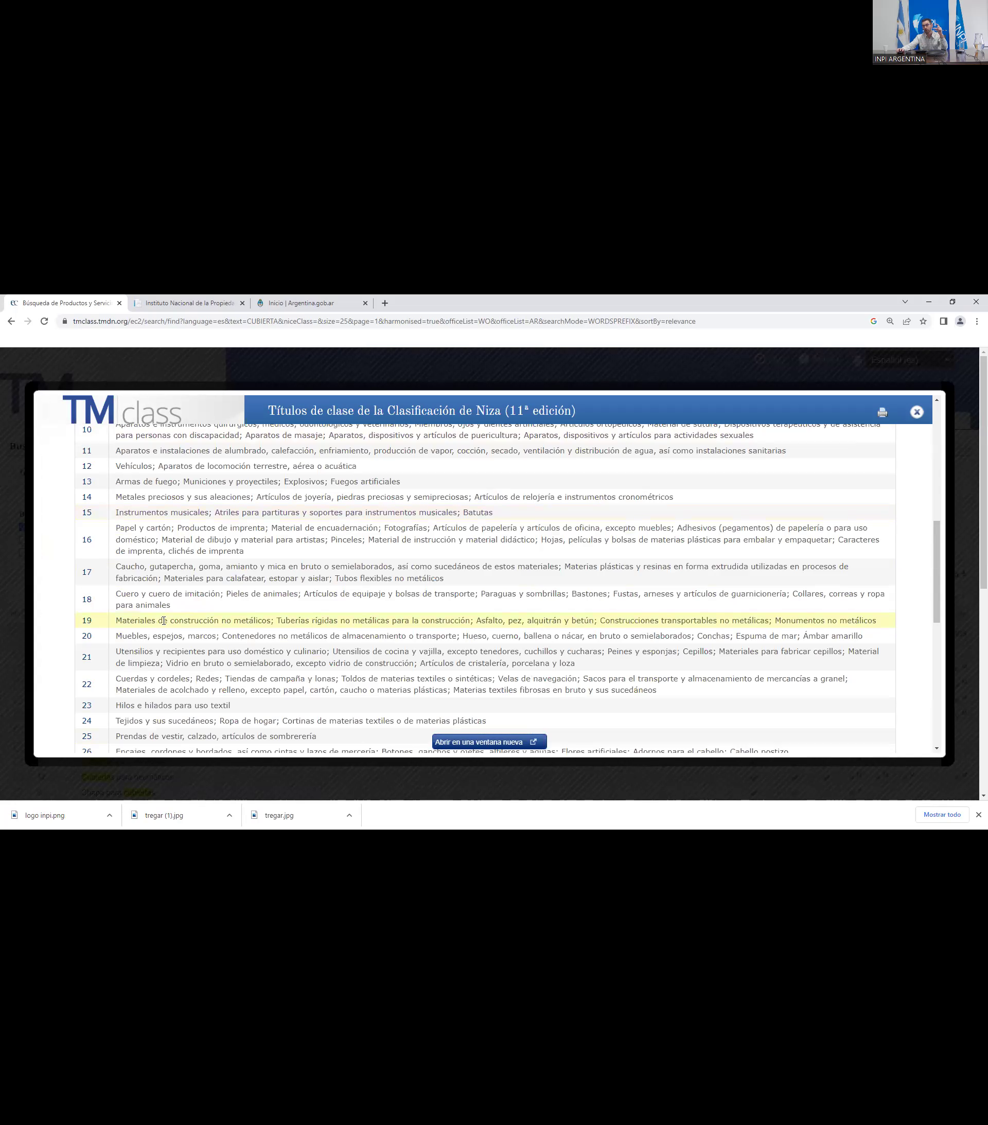
scroll(165, 623, down, 1)
scroll(171, 620, down, 1)
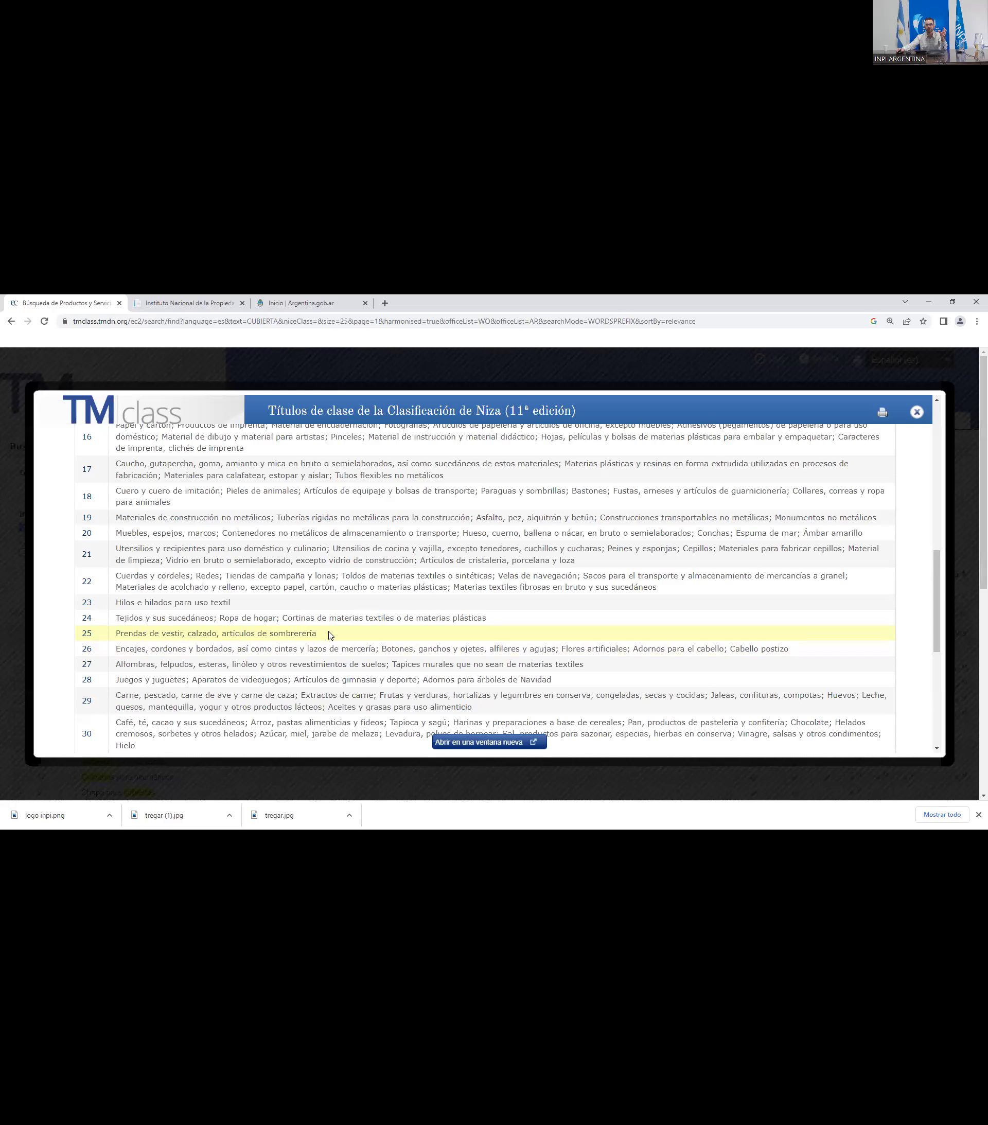
scroll(330, 634, down, 2)
scroll(639, 567, up, 10)
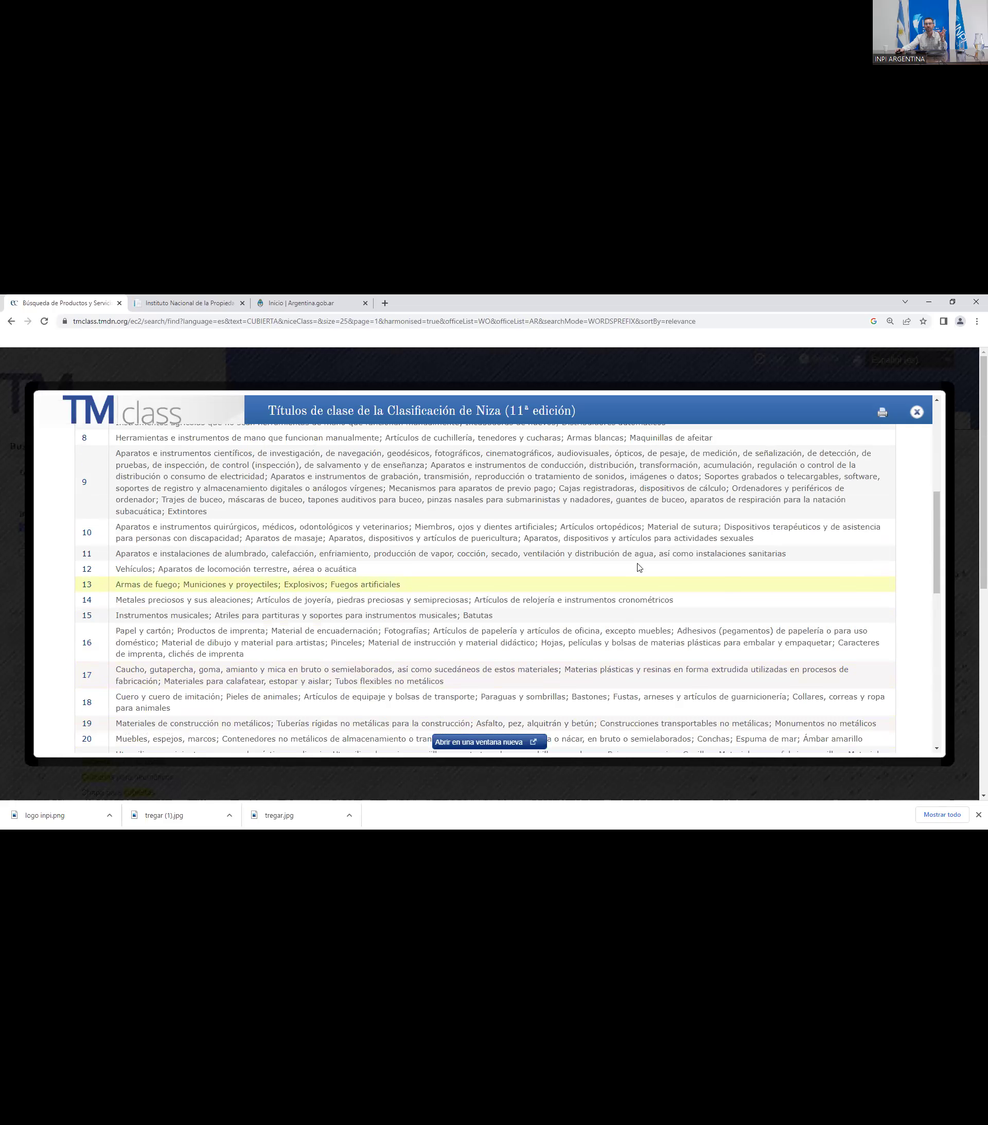
click(917, 412)
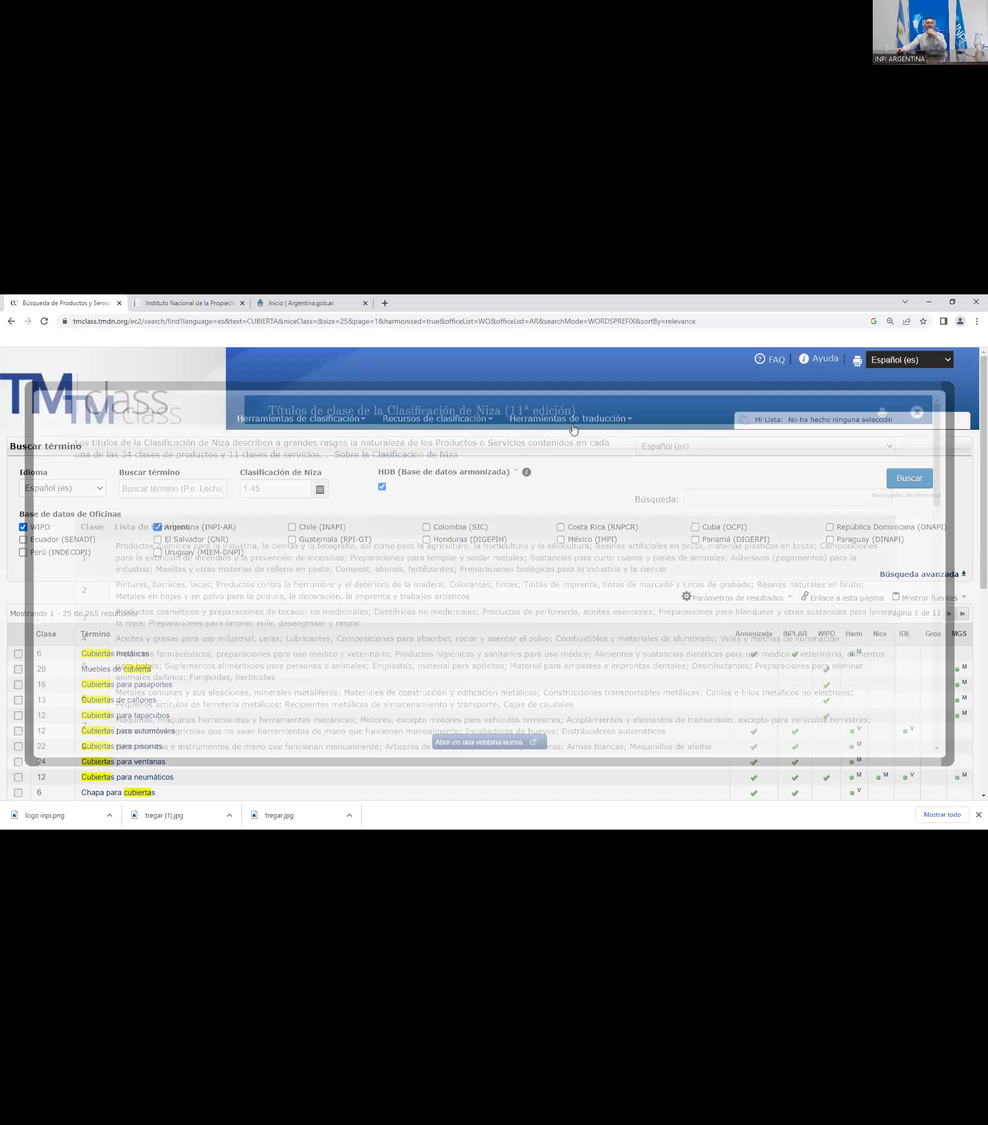
click(473, 424)
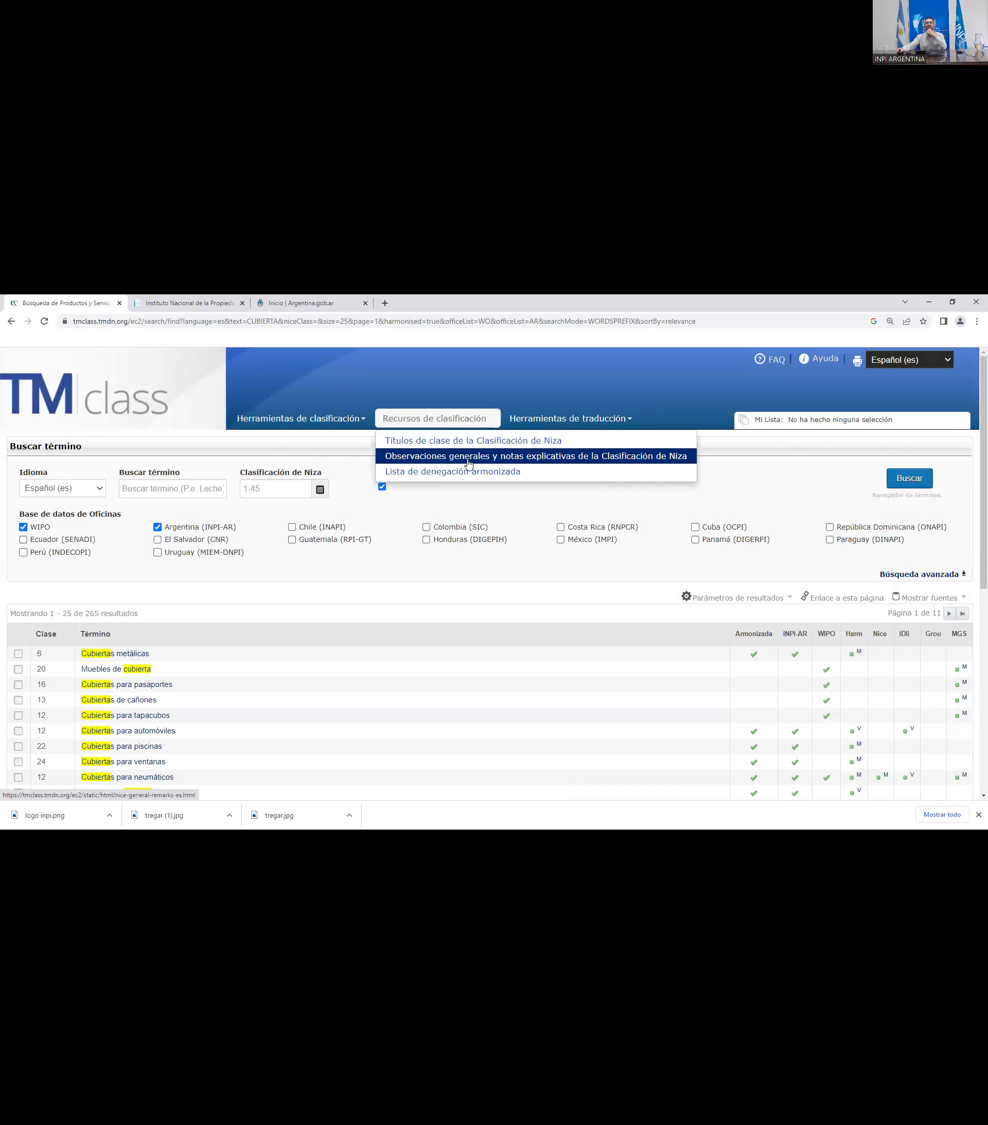
click(356, 593)
scroll(356, 592, down, 1)
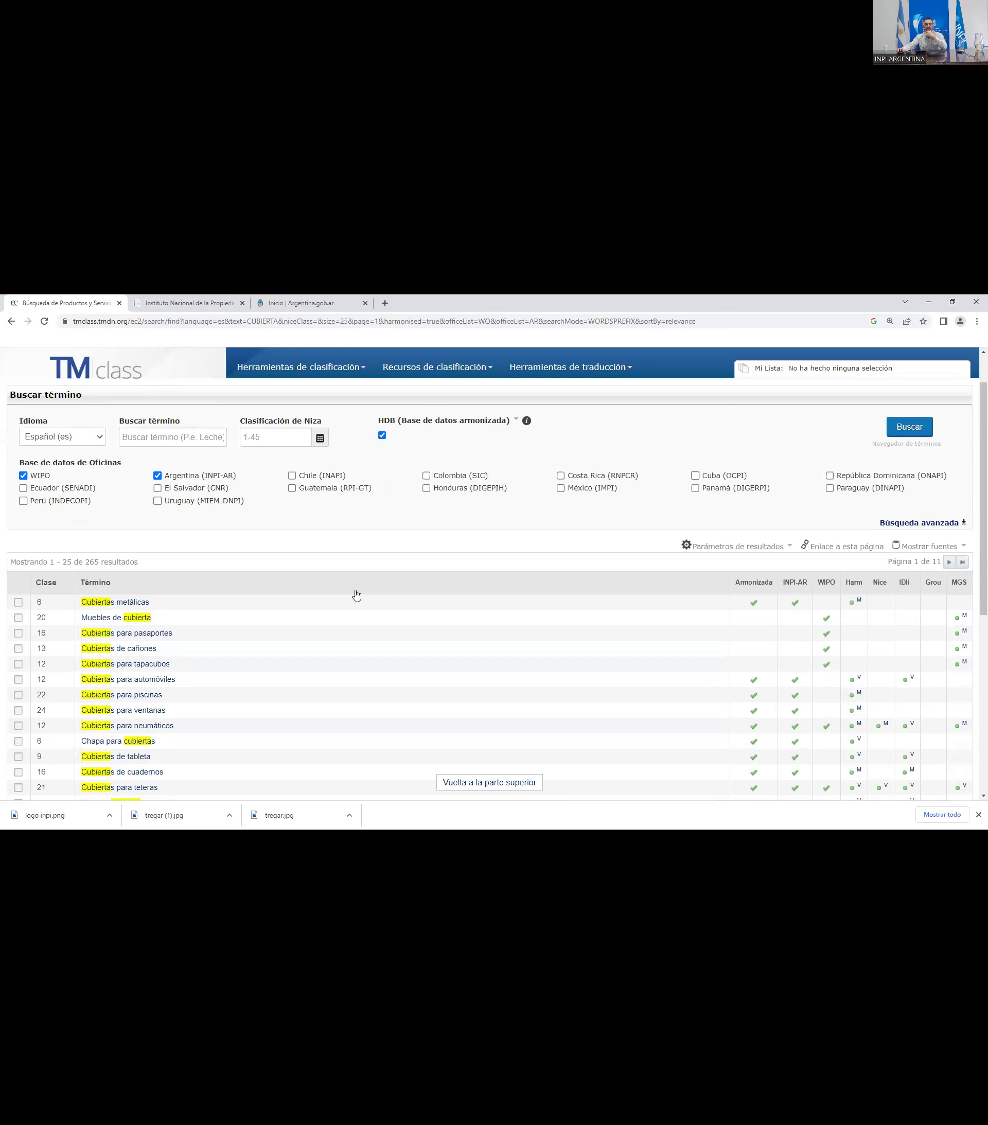
- Search for the term REMERA in the same office databases
scroll(354, 594, up, 1)
click(220, 491)
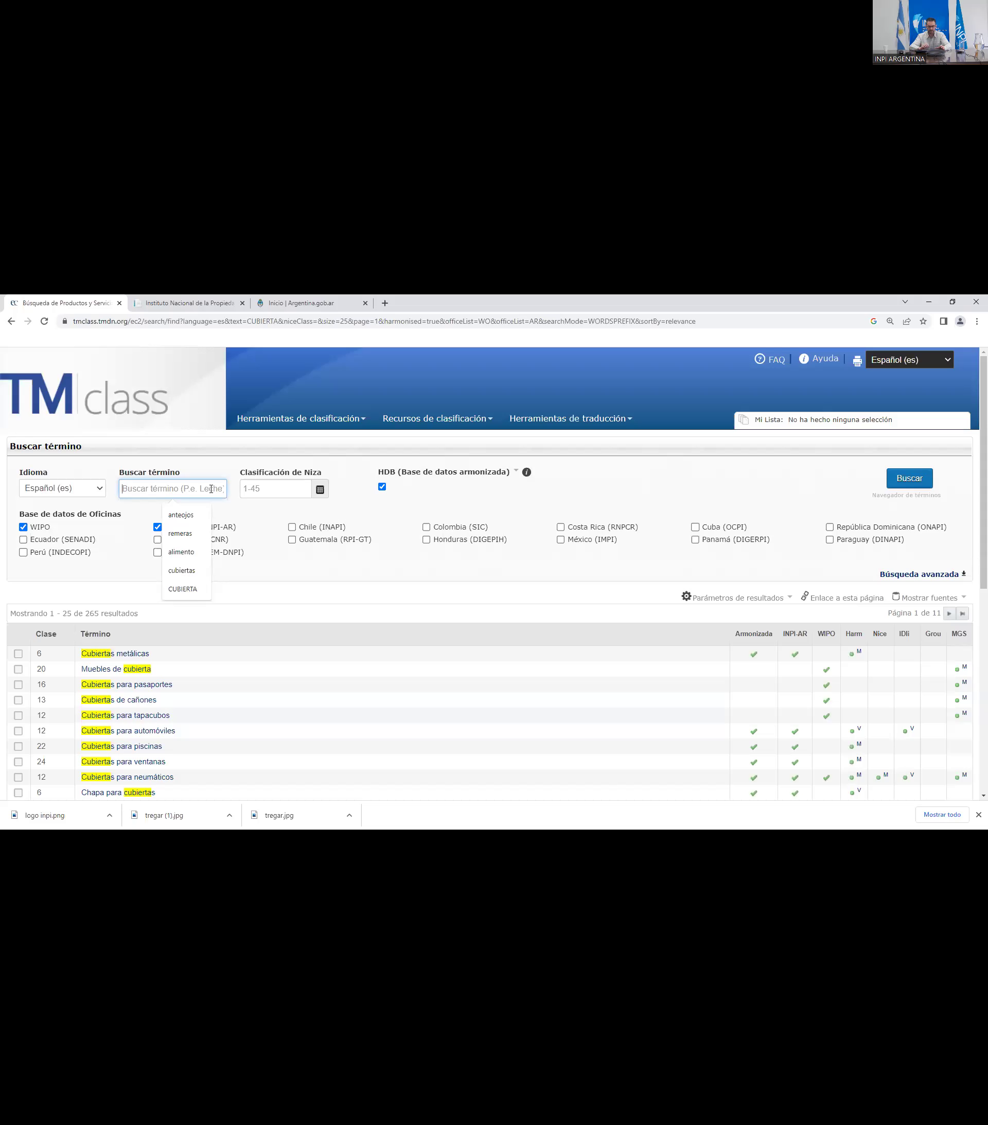
text(REMERA)
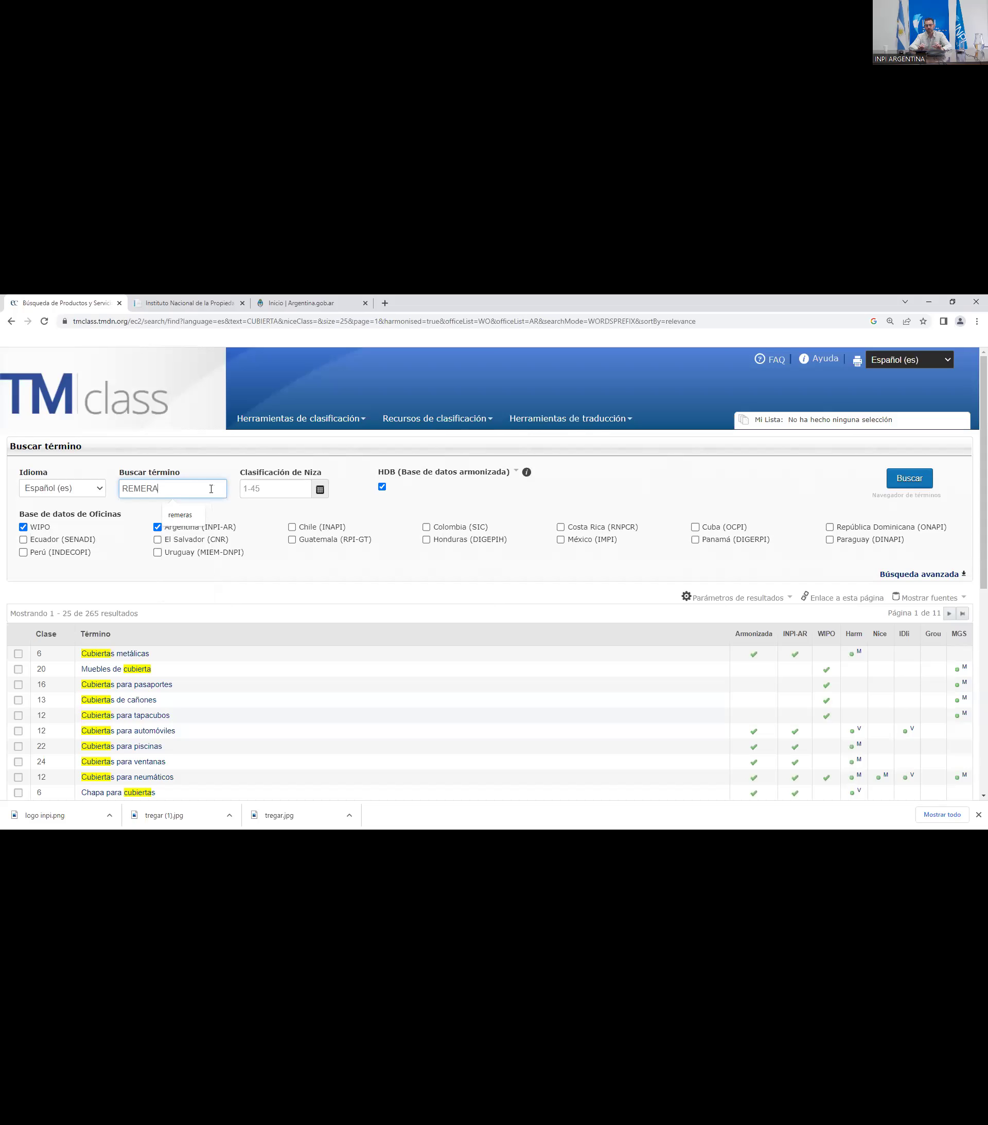
key(Return)
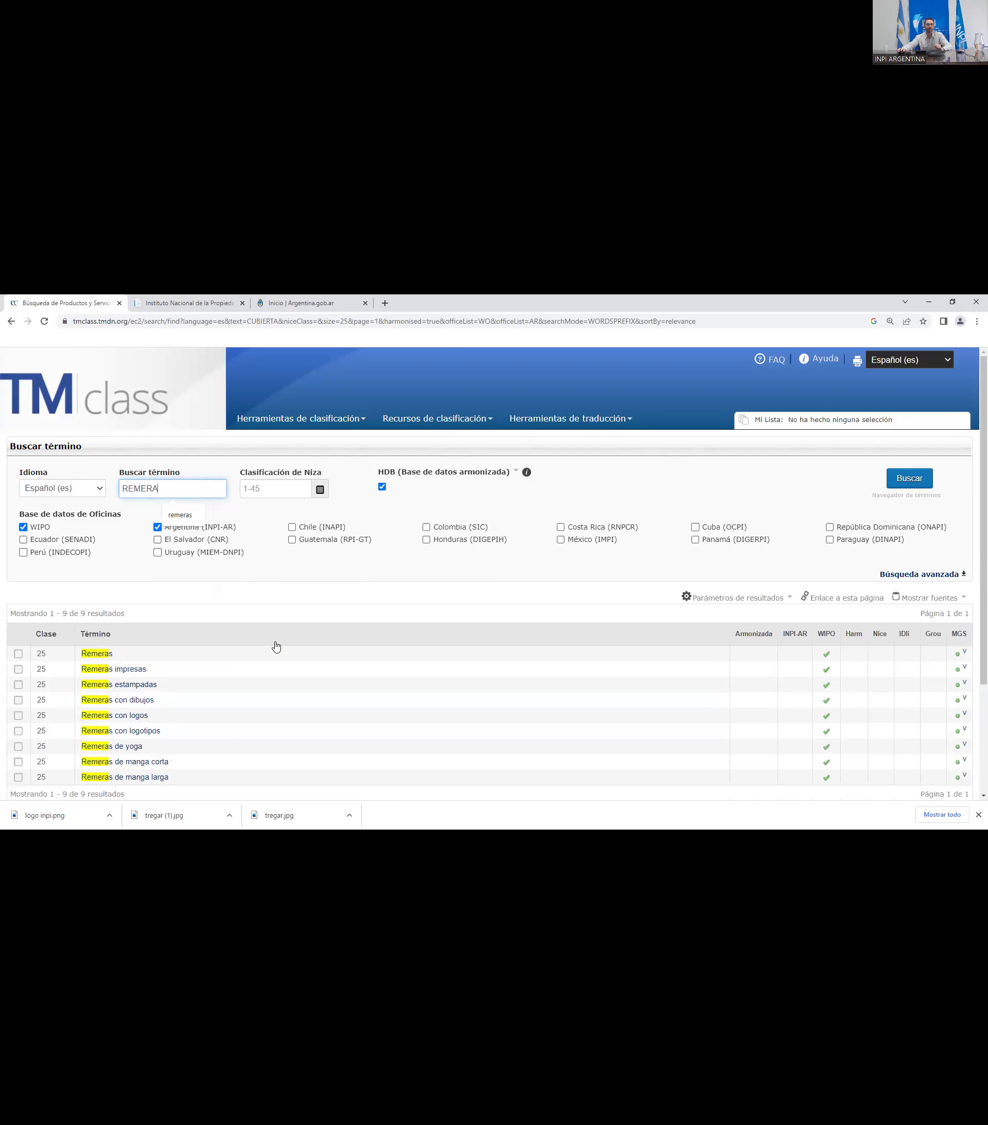
- Add the first six class 25 results, from Remeras through Remeras con logotipos, to the personal term list
scroll(269, 669, down, 1)
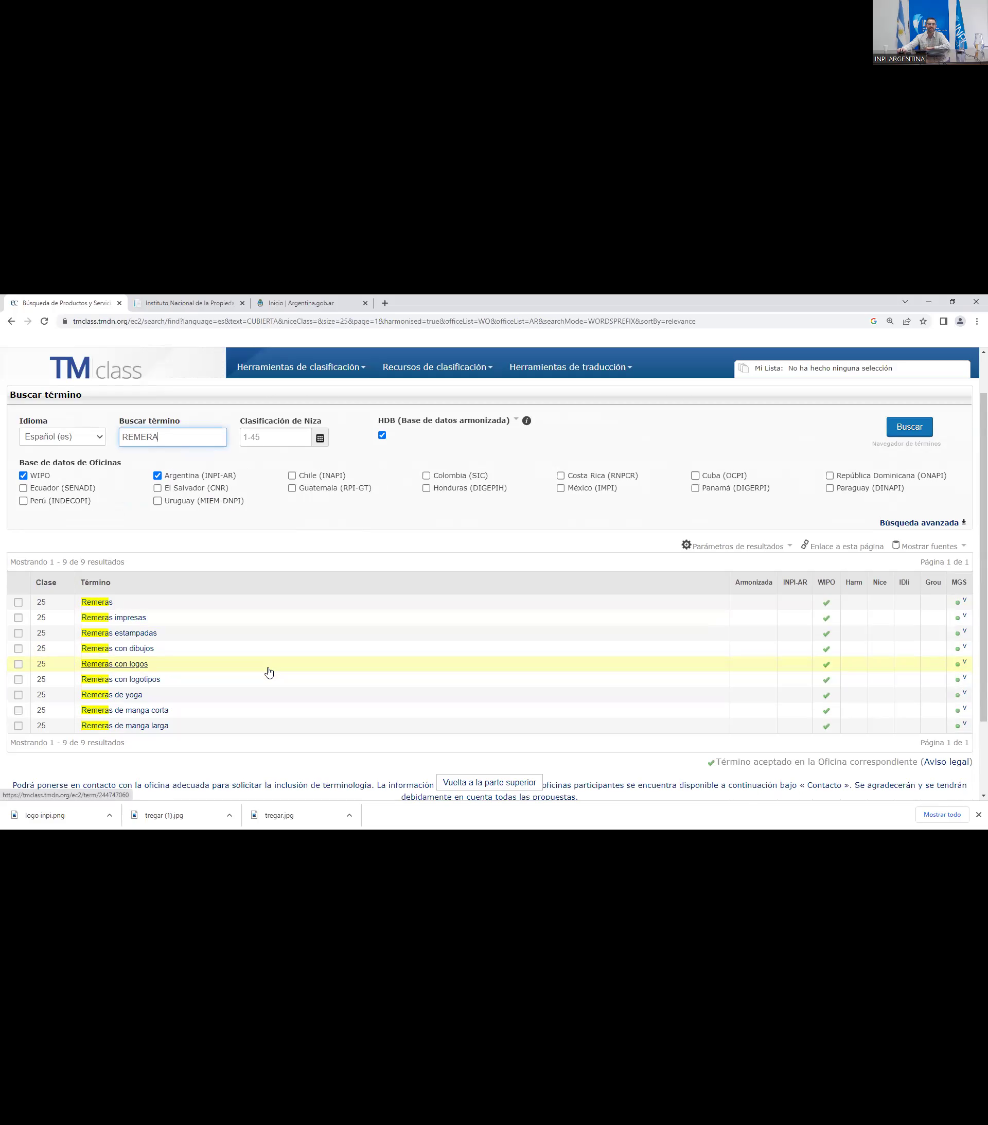
click(18, 603)
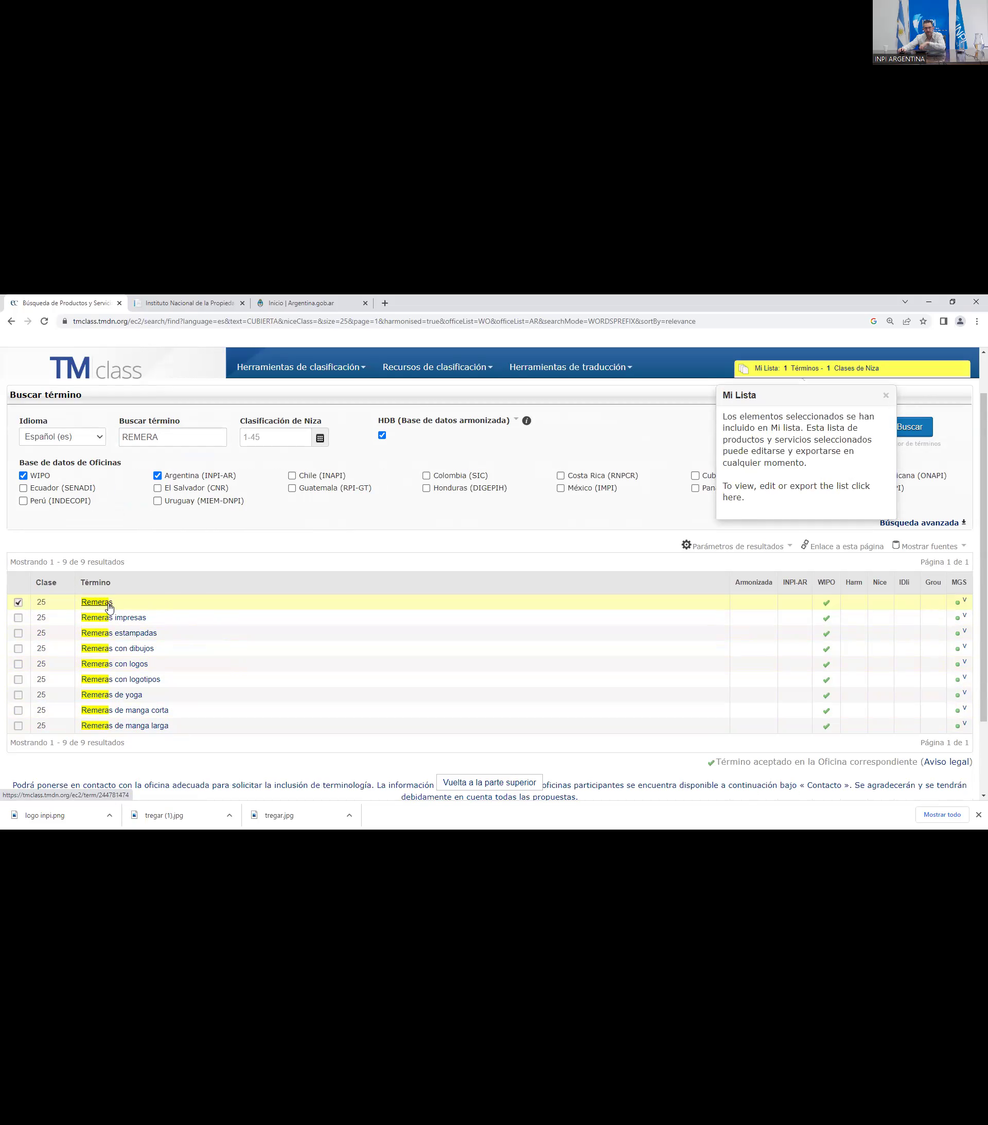
click(18, 618)
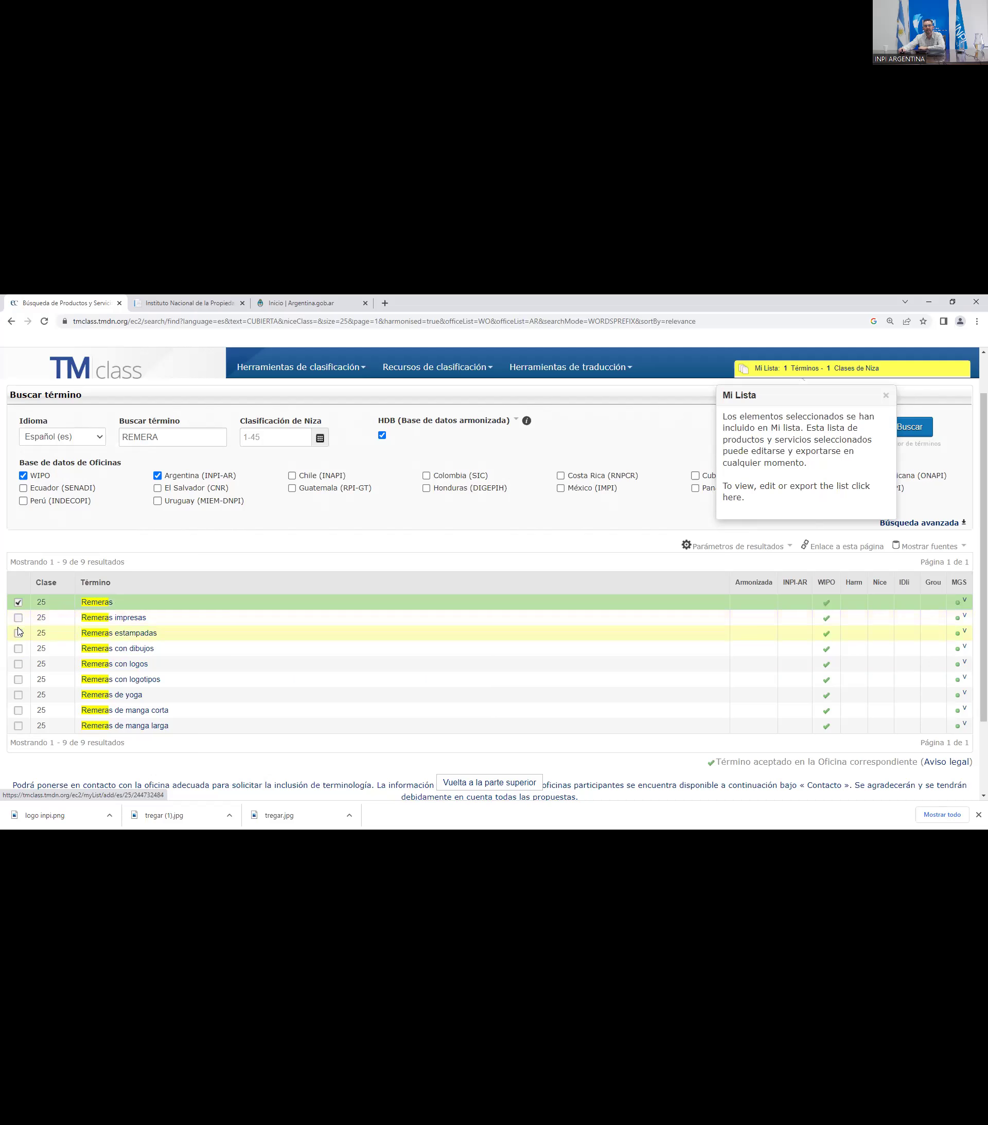
click(18, 634)
click(18, 649)
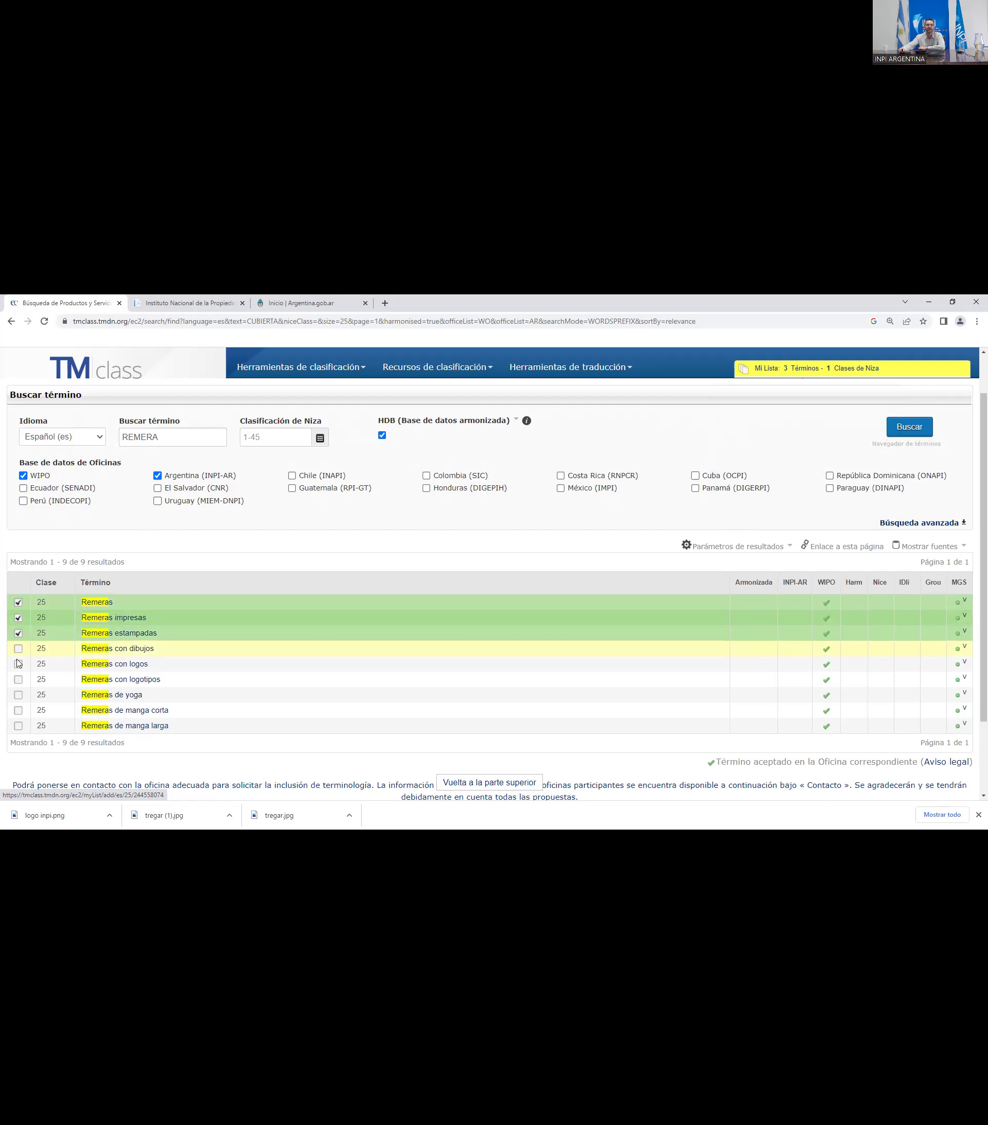
click(18, 664)
click(18, 679)
scroll(18, 680, down, 1)
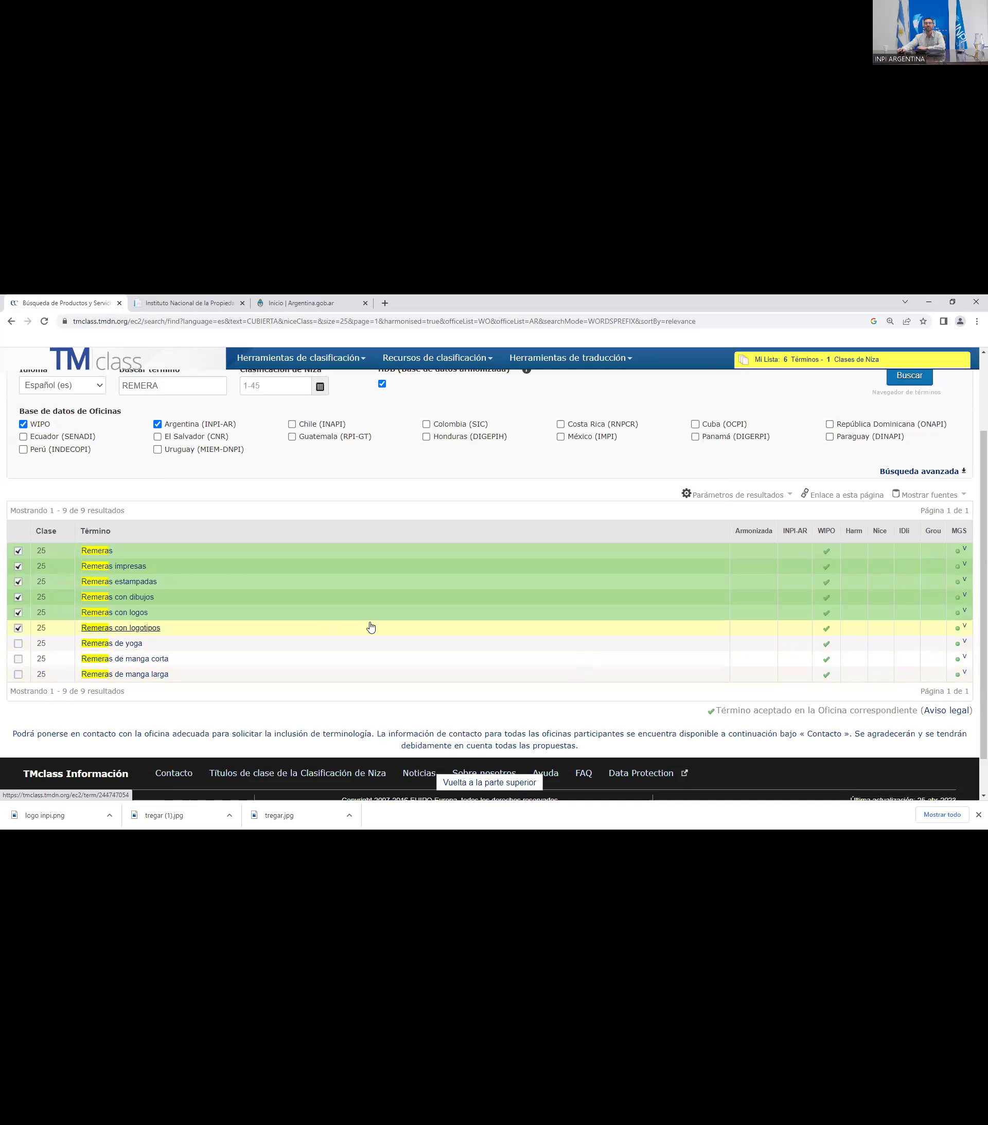
scroll(87, 618, up, 1)
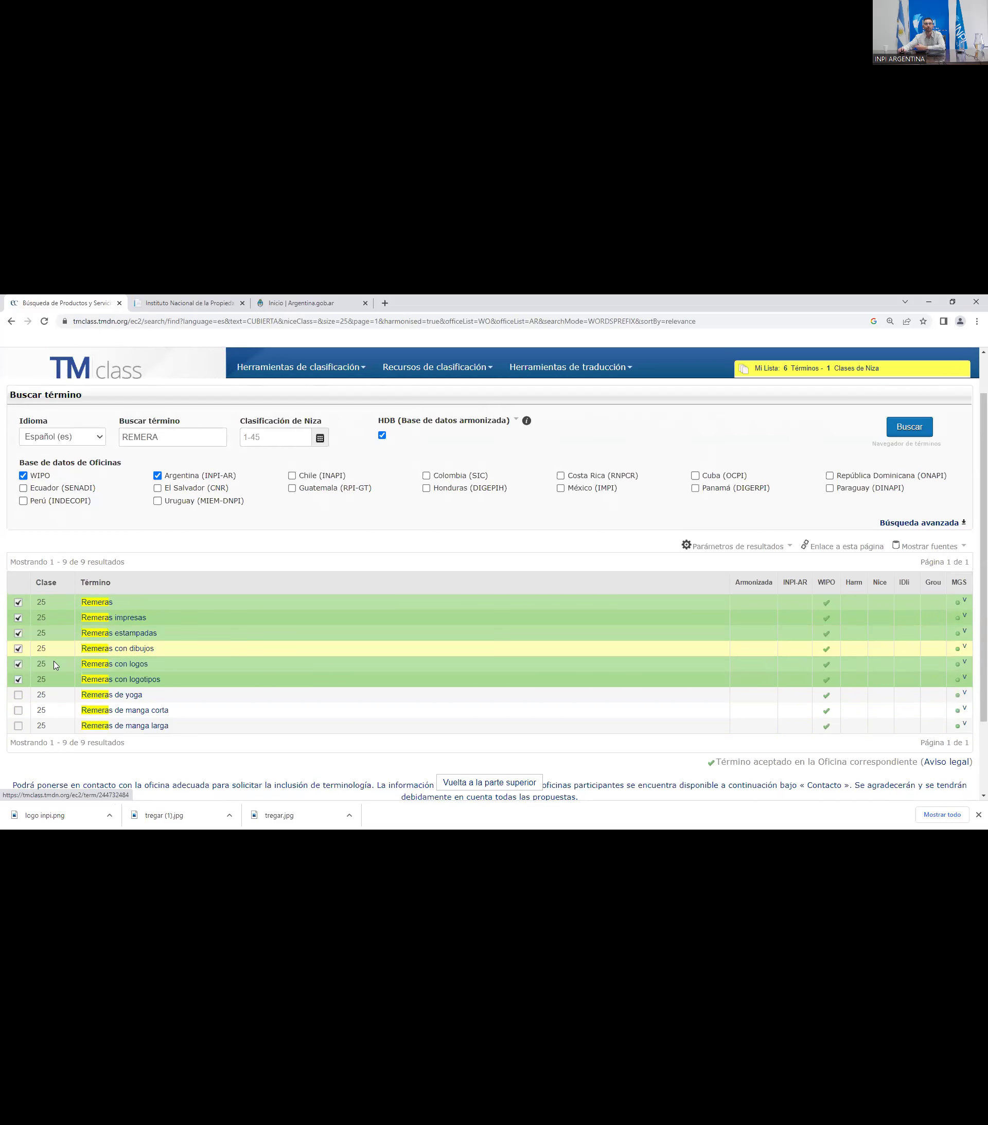
- Remove all the selected Remeras terms from the personal term list, ending with the plain Remeras entry
click(18, 679)
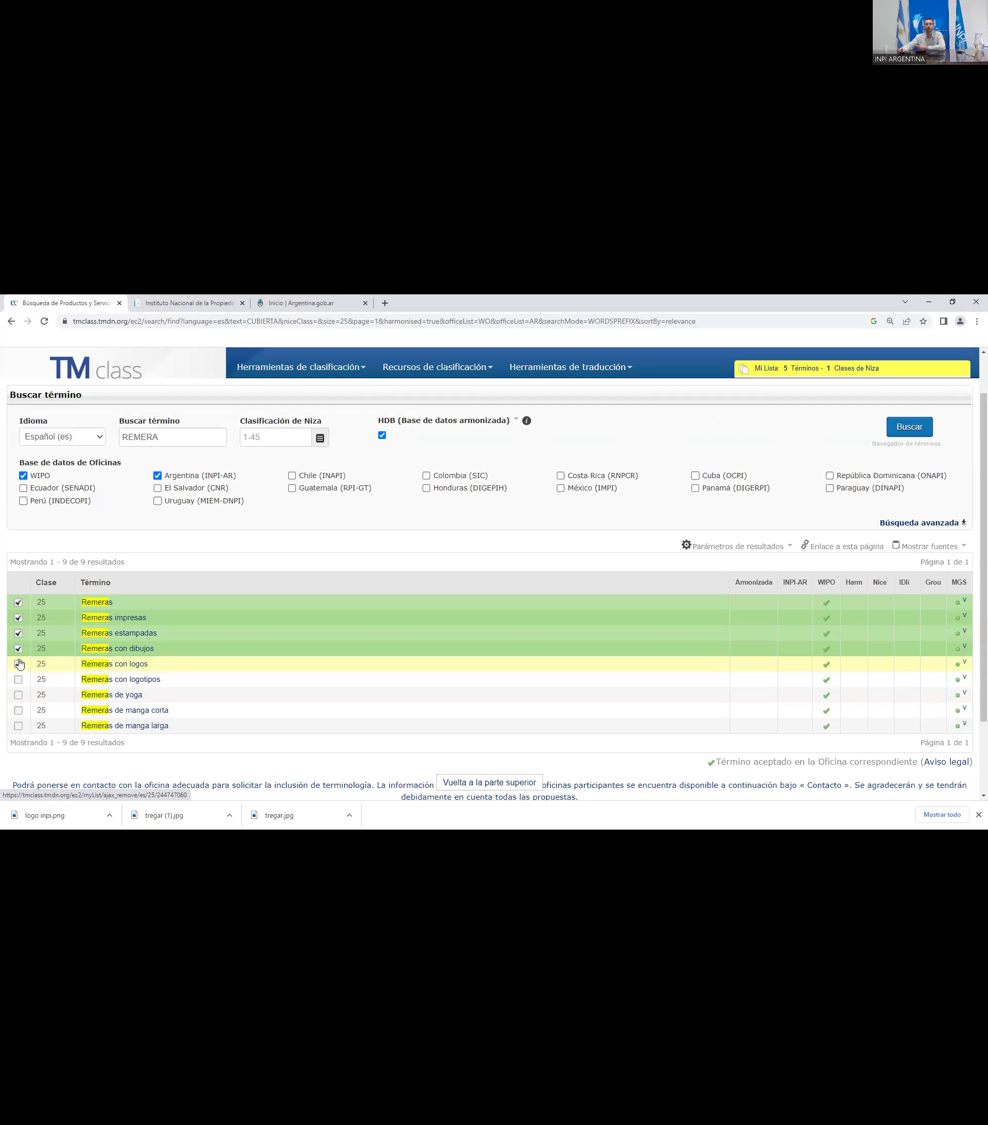
click(18, 649)
click(18, 633)
click(18, 619)
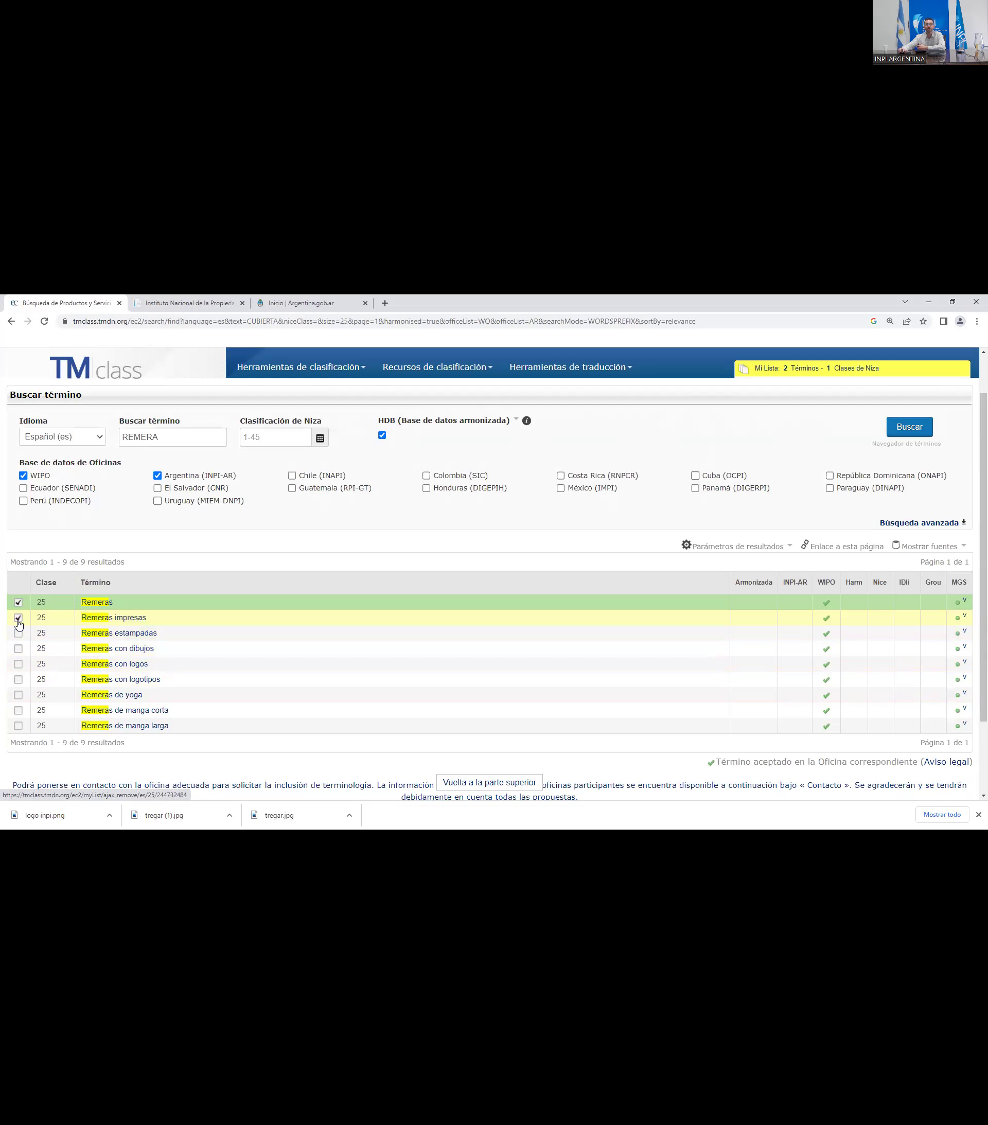
click(18, 602)
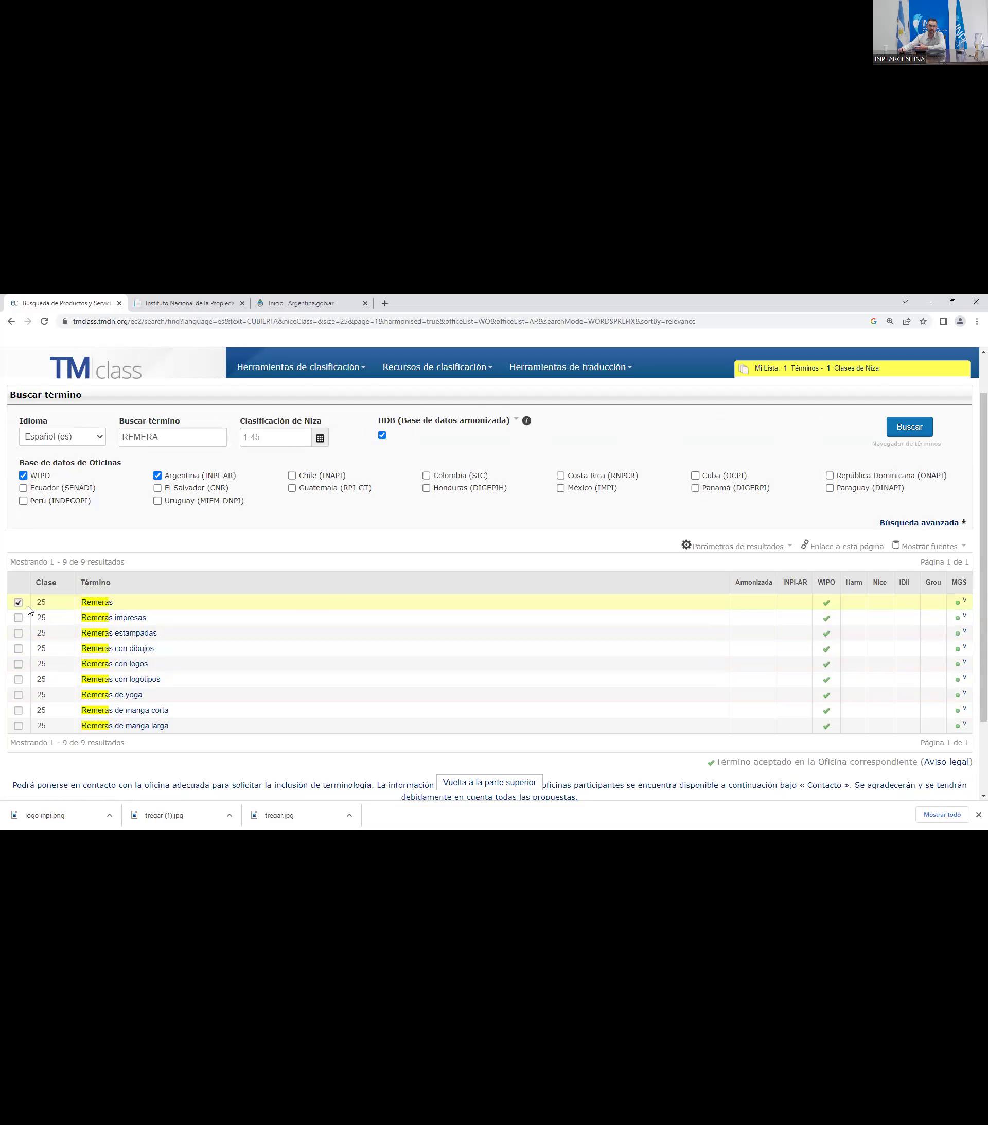
drag(47, 602, 43, 601)
click(51, 602)
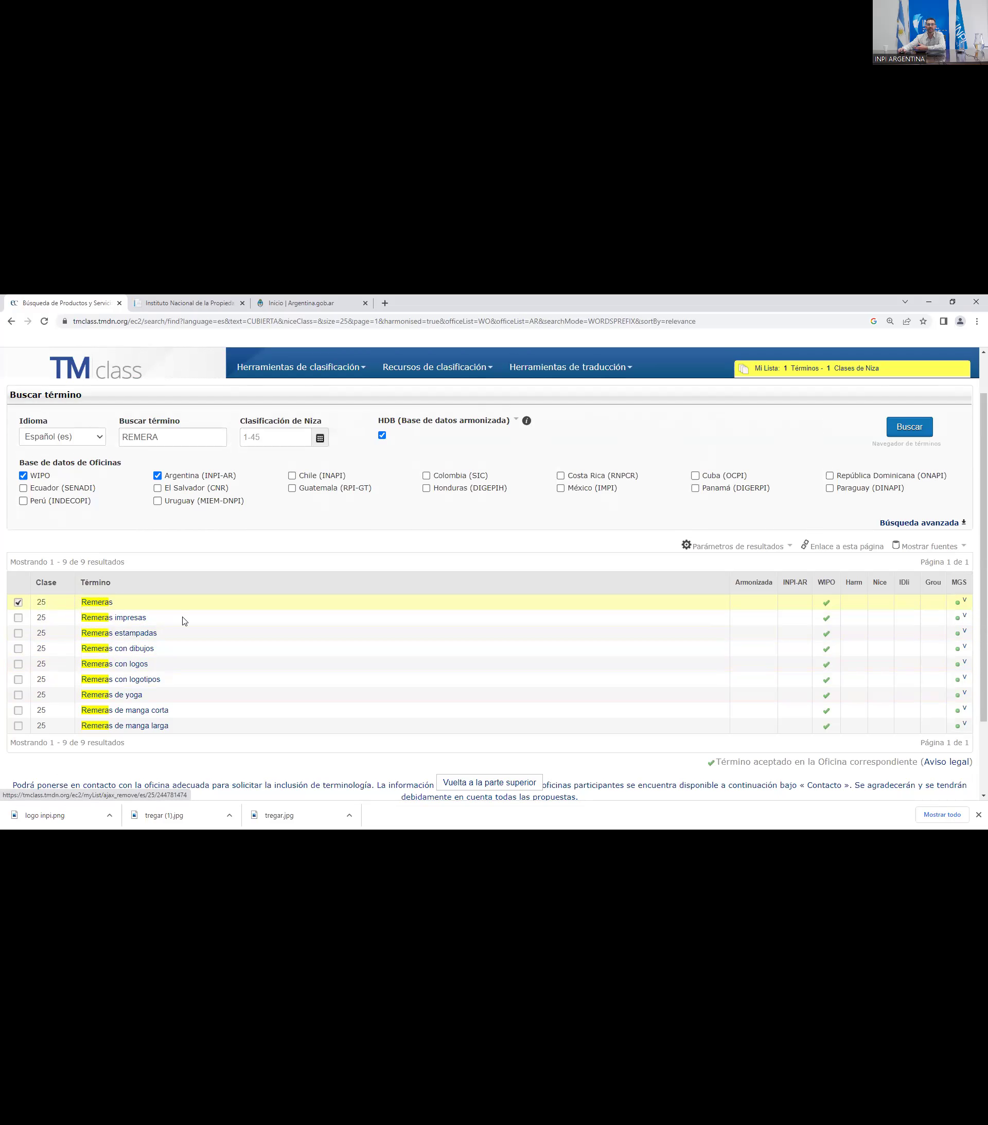
- Search for the term ESTUDIO JURIDICO in the WIPO and Argentina (INPI-AR) databases
double_click(175, 493)
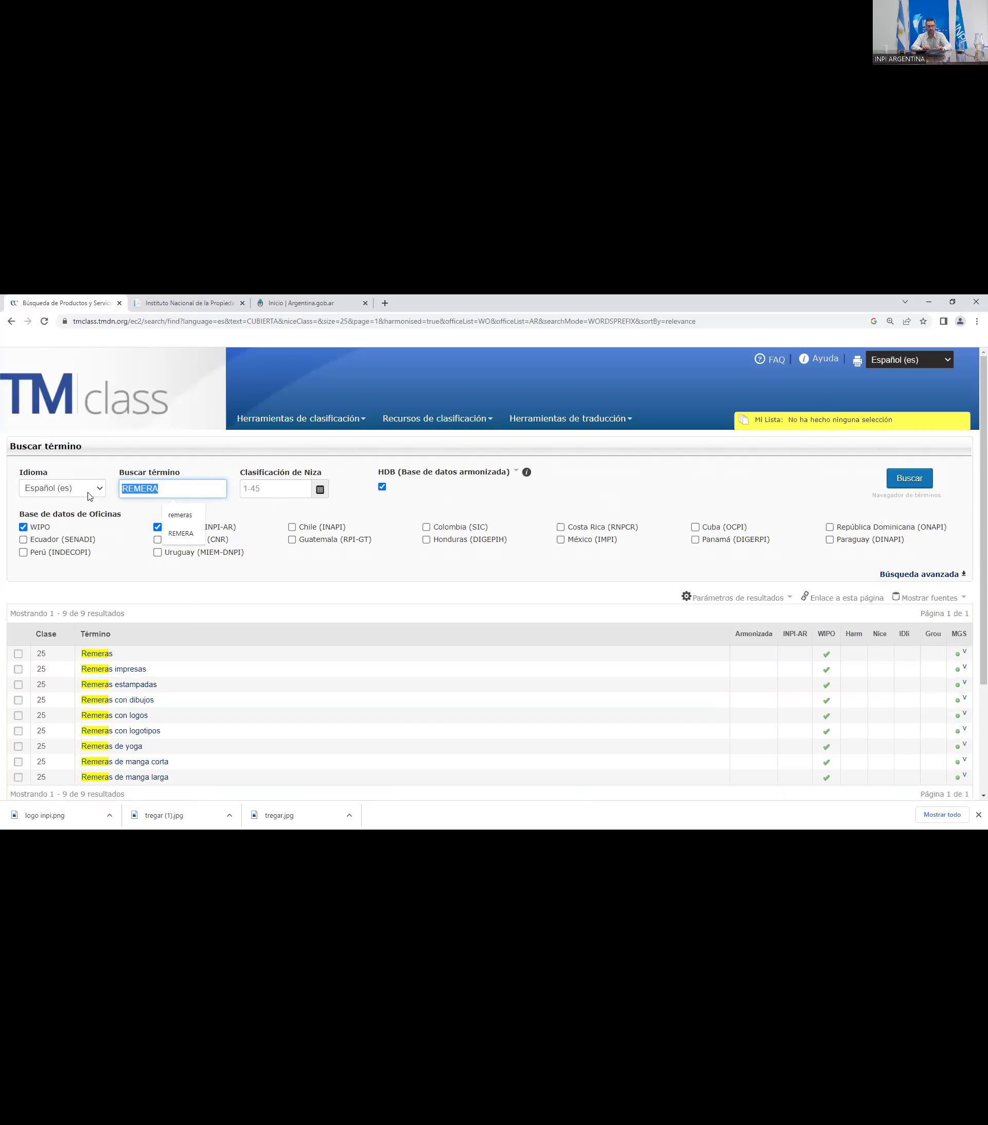
text(ESTUDIO JURIDICO)
key(Return)
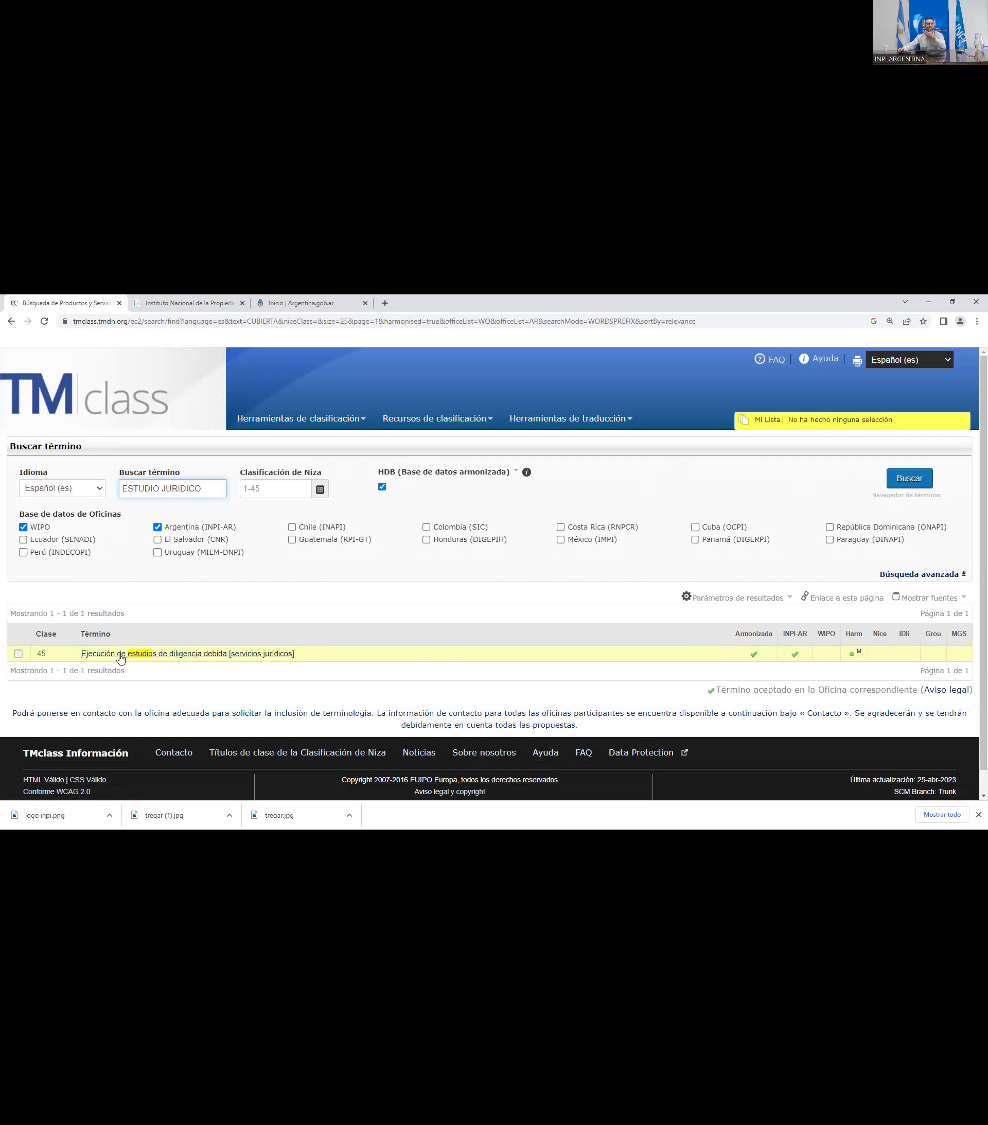
- Search for the term ABOGADO and review the Nice classes assigned to the listed services
drag(208, 488, 78, 488)
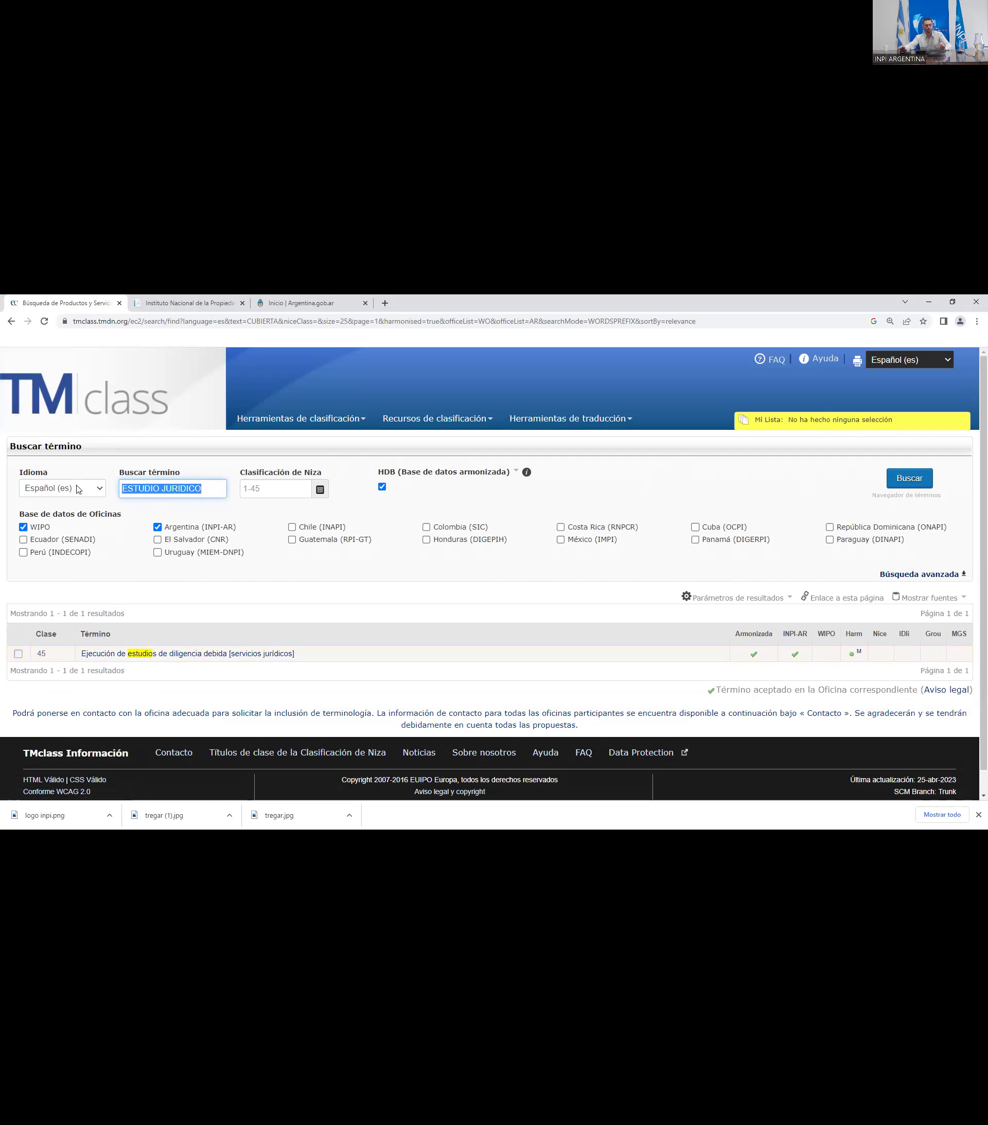
text(ABOGADO)
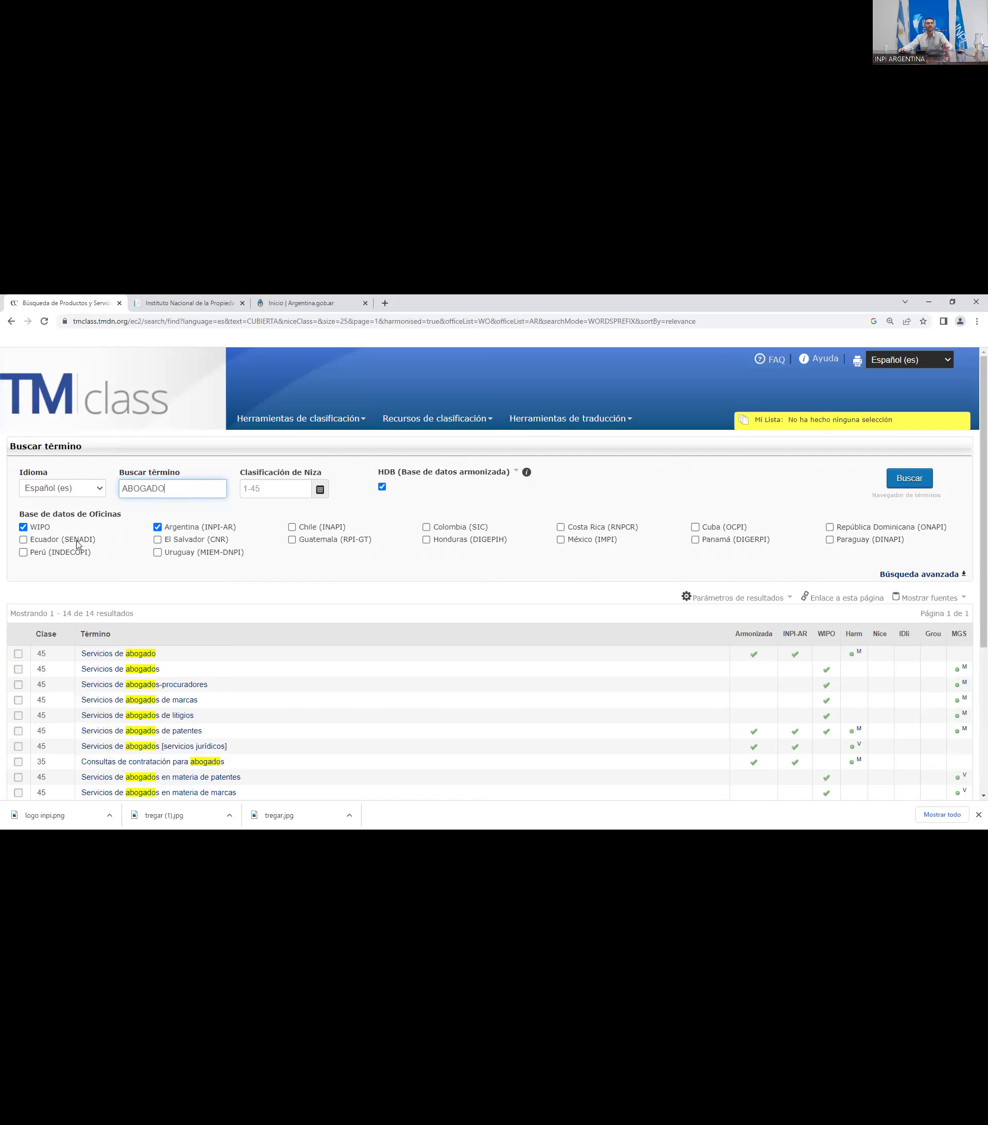
scroll(80, 551, down, 1)
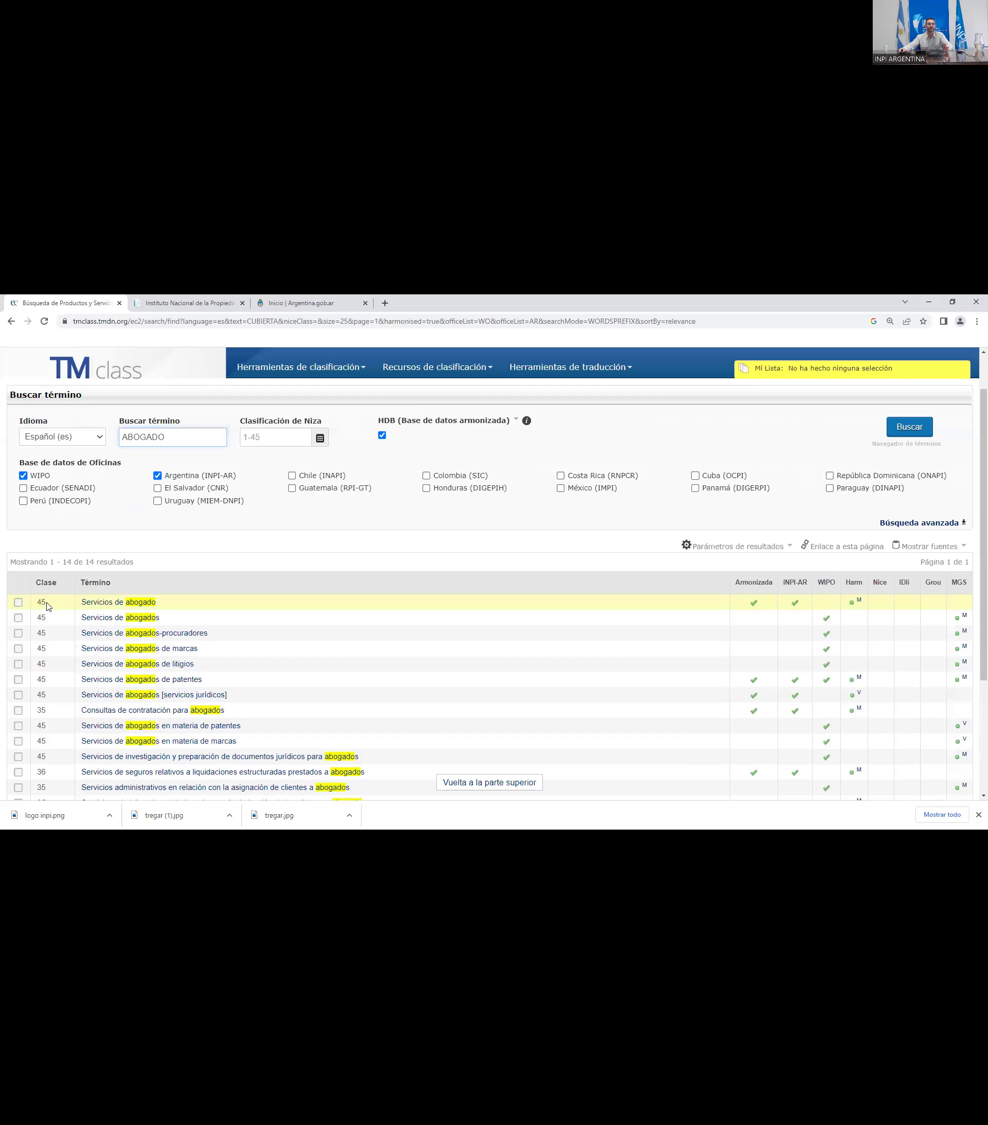
drag(41, 603, 134, 599)
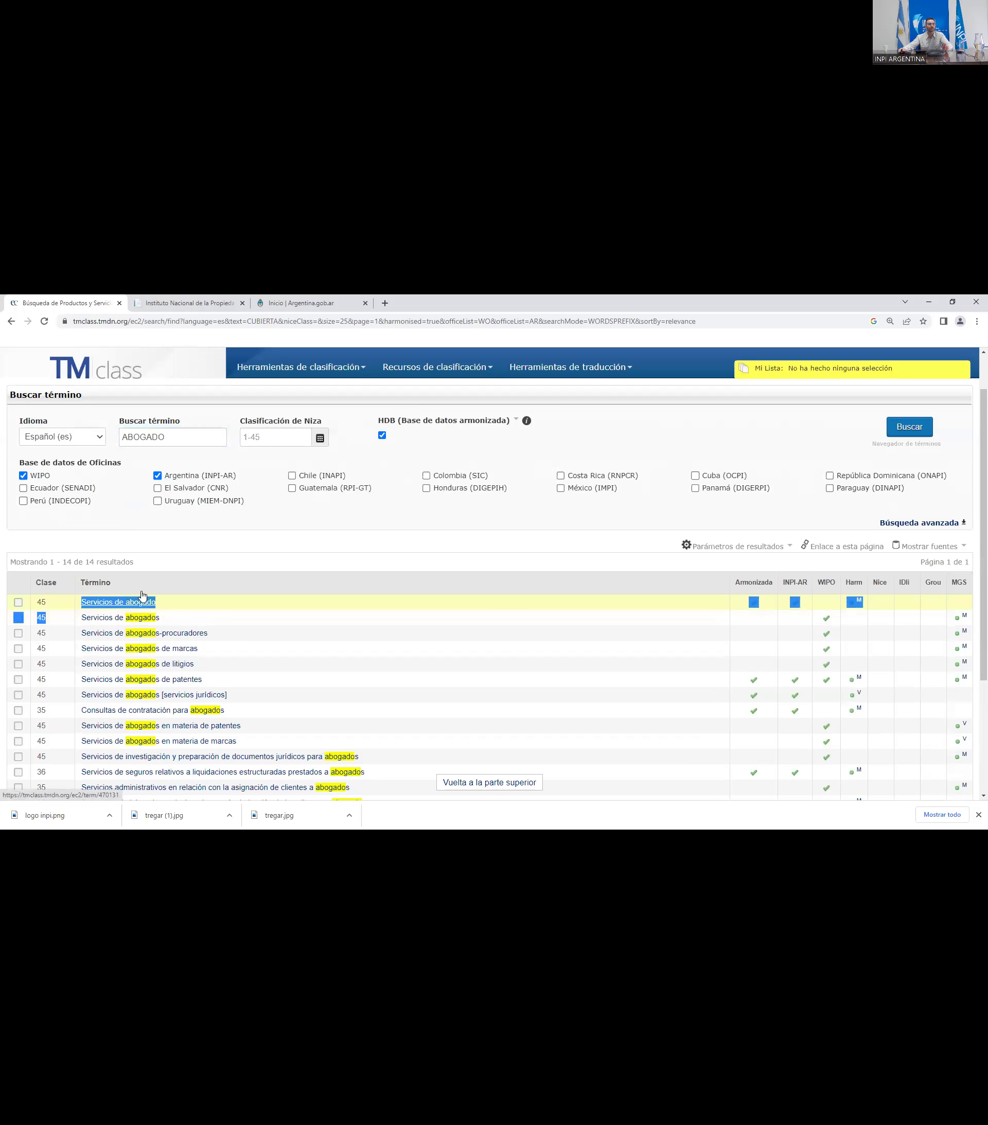
click(194, 546)
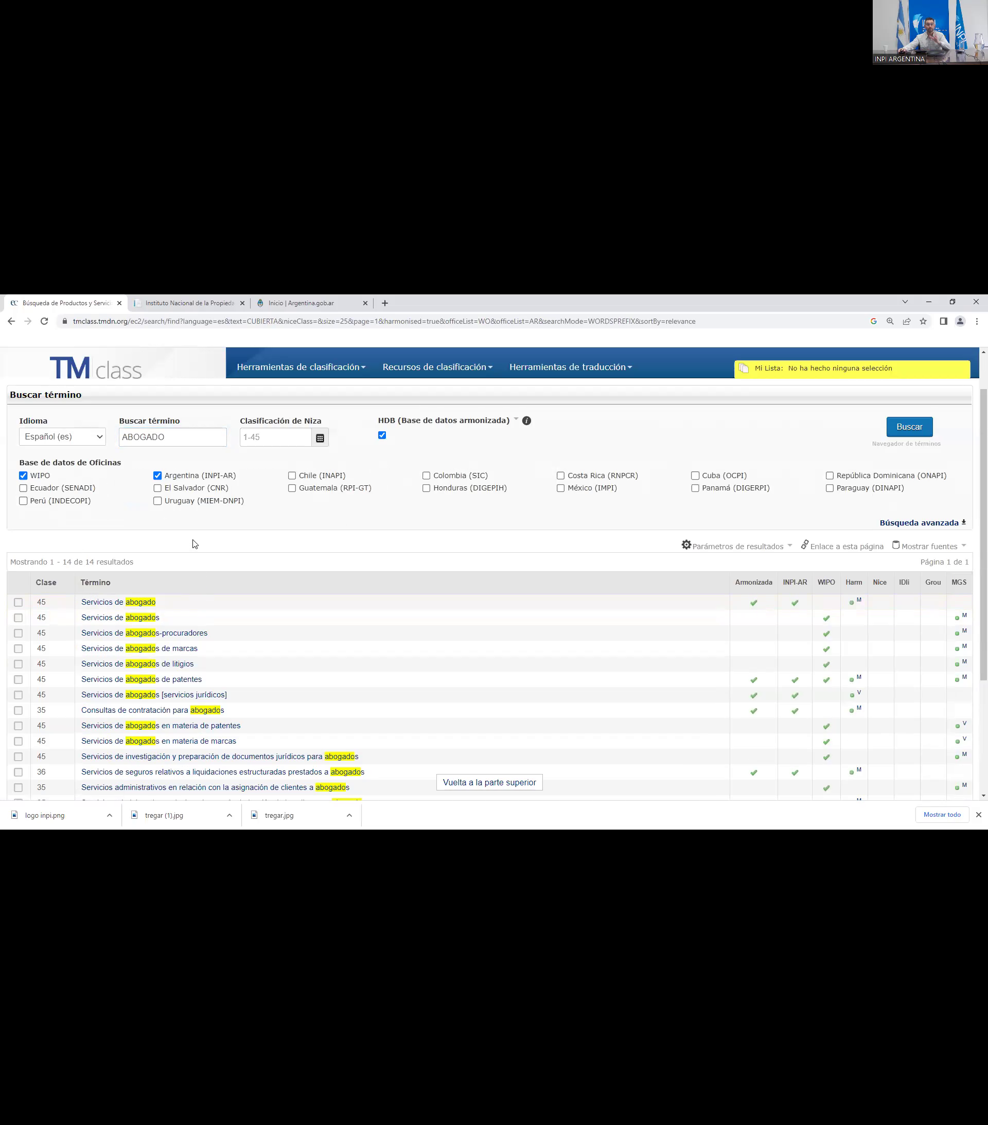
scroll(188, 574, down, 1)
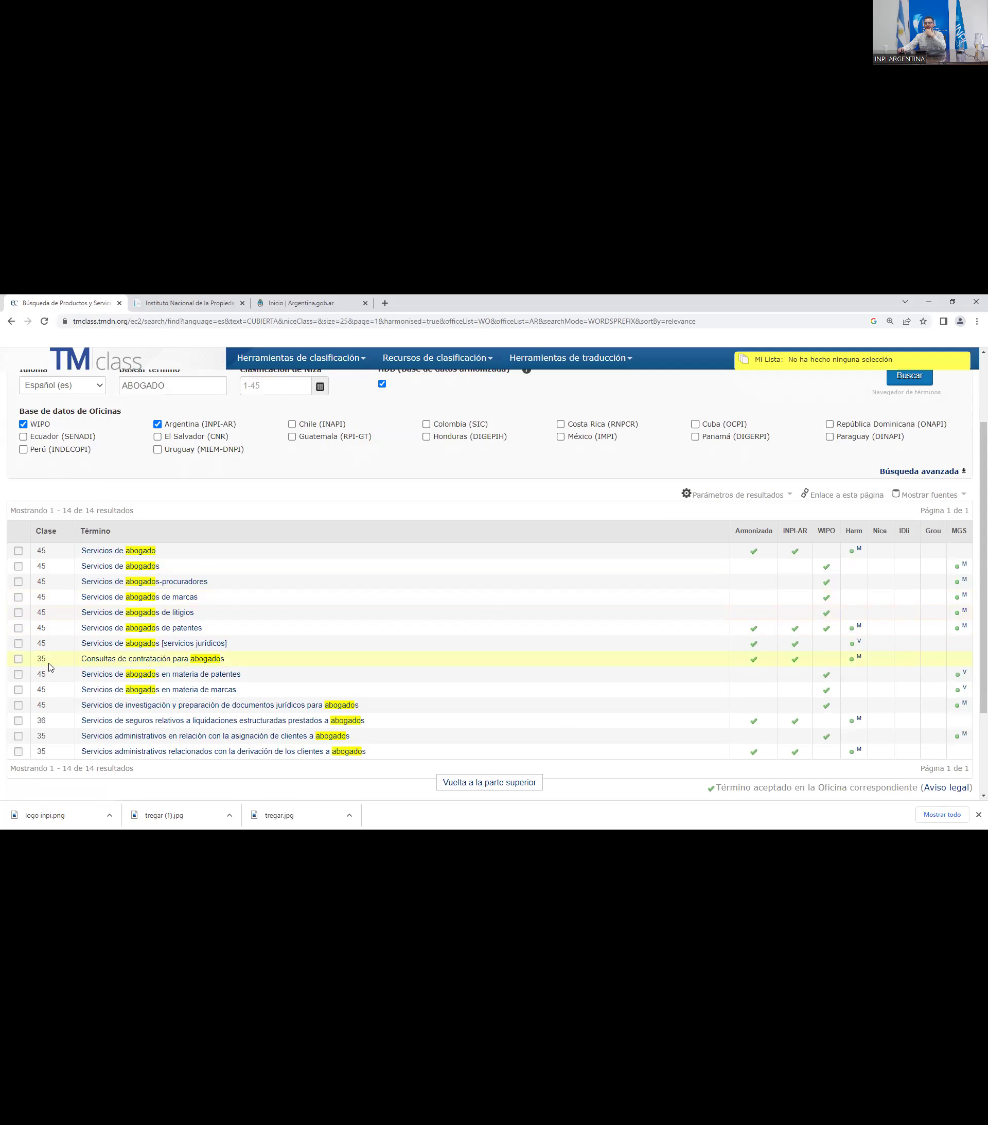
- Search for the term RECURSOS HUMANOS and check the Nice class of the consulting service entry
scroll(67, 650, up, 2)
double_click(186, 492)
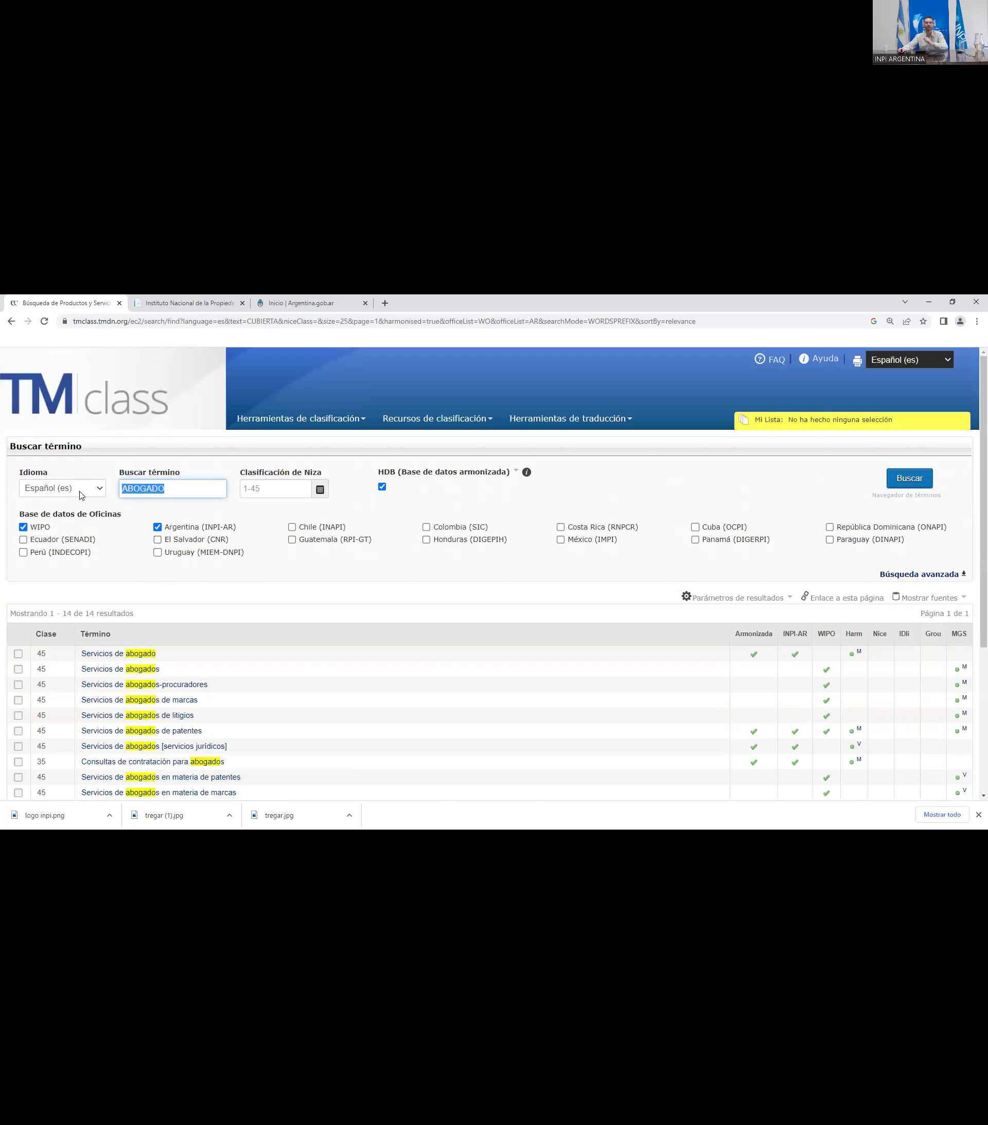
text(RECU)
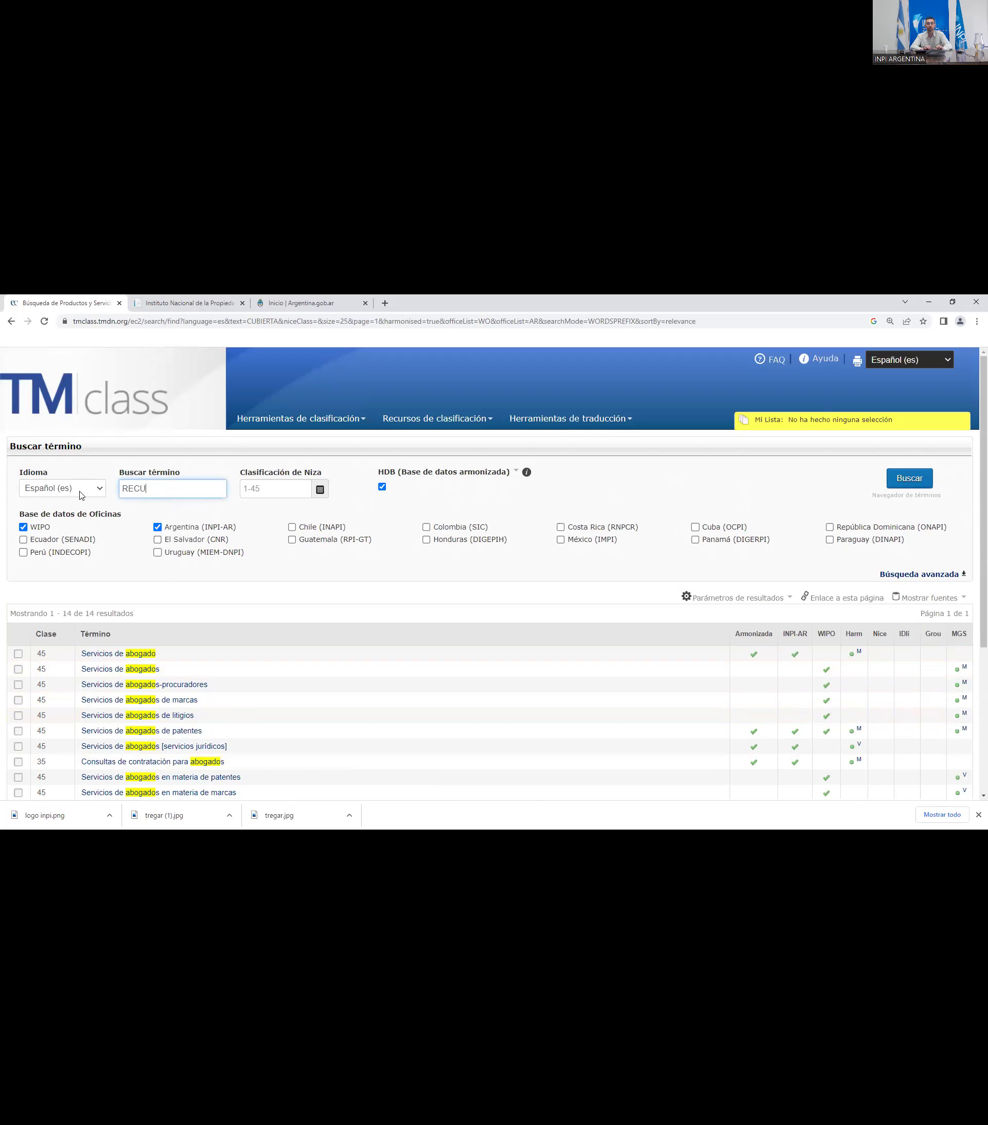
text(RSOS HUMANOS)
key(Return)
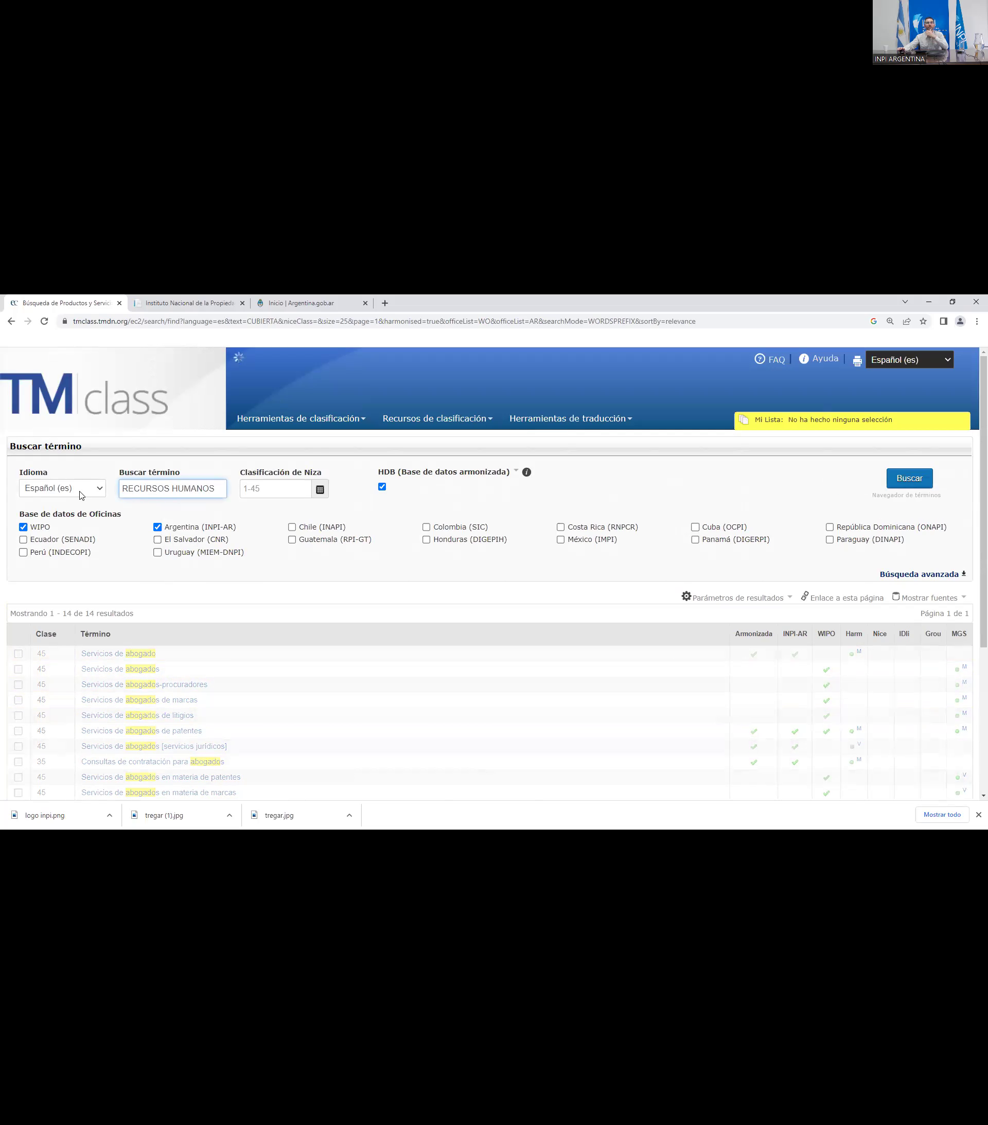
scroll(152, 563, down, 1)
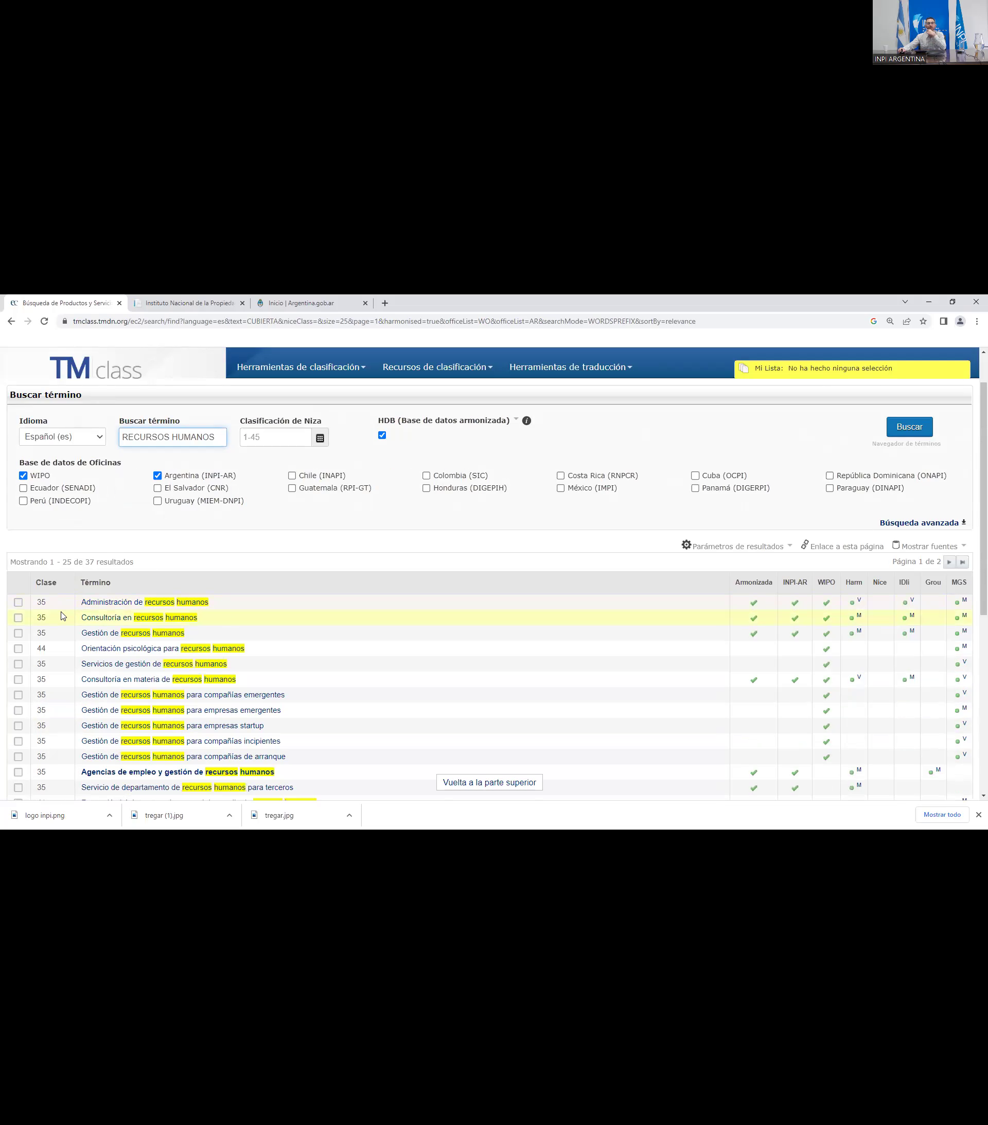
double_click(39, 616)
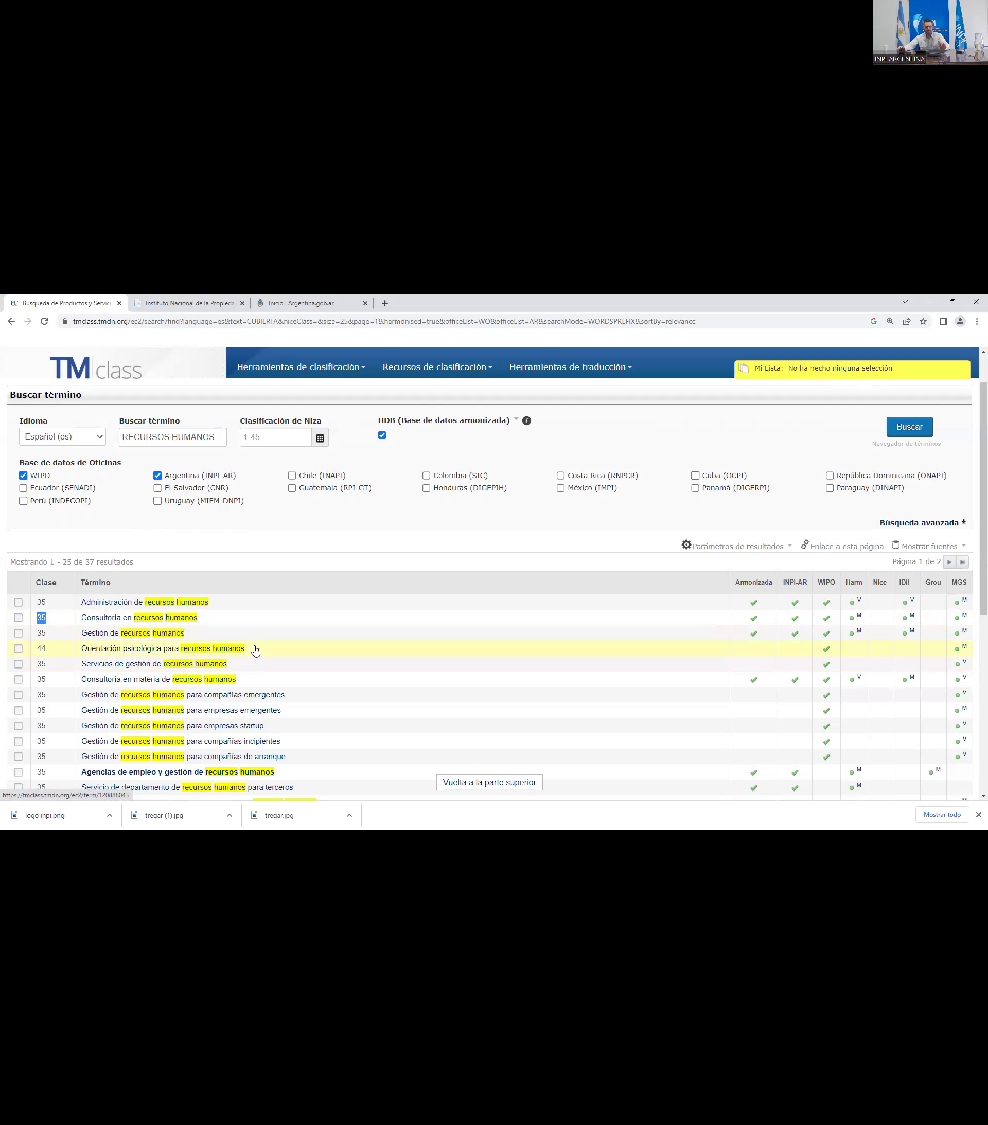
- Search for the term RUEDAS and compare the Nice classes of Ruedas de trazado and Ruedas metálicas
drag(220, 438, 88, 442)
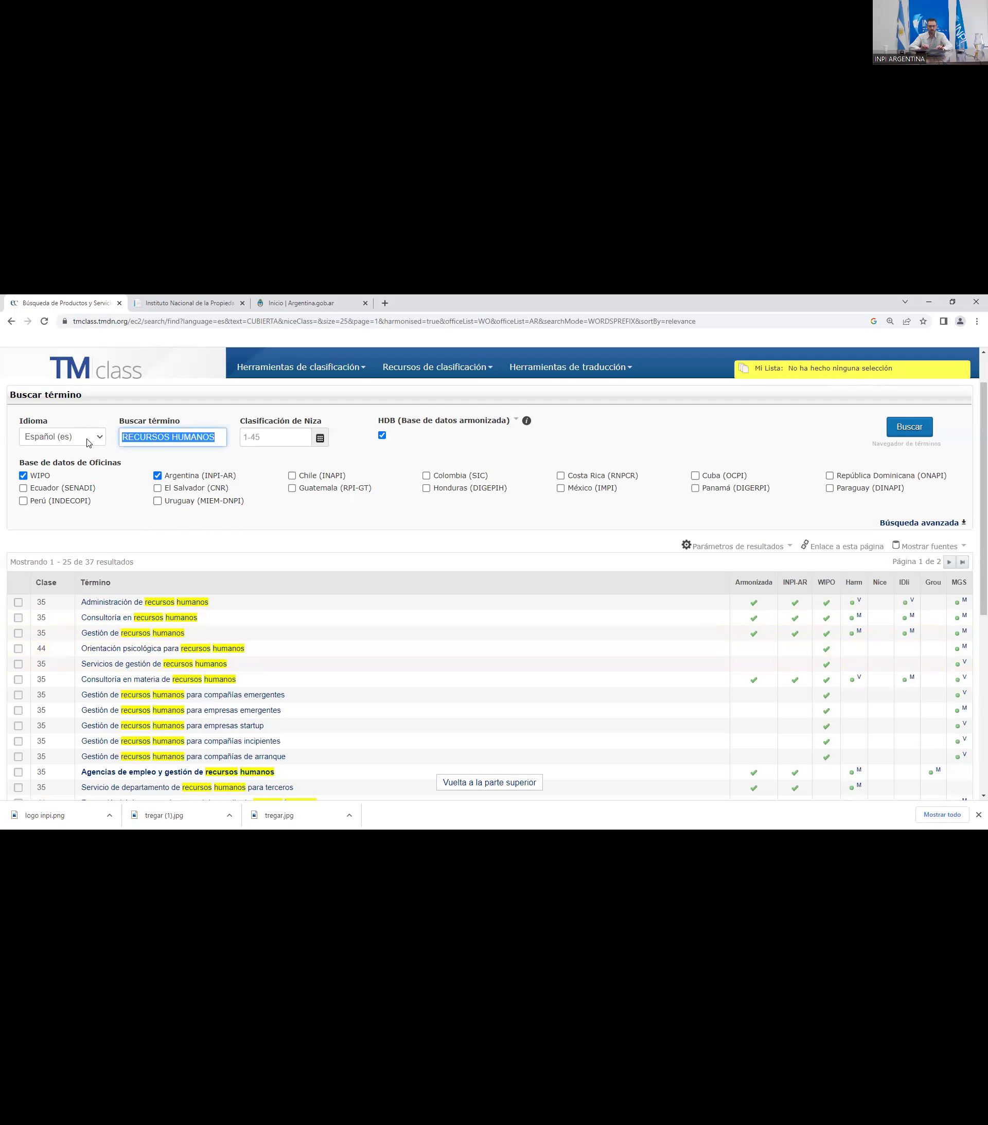
text(RUEDAS)
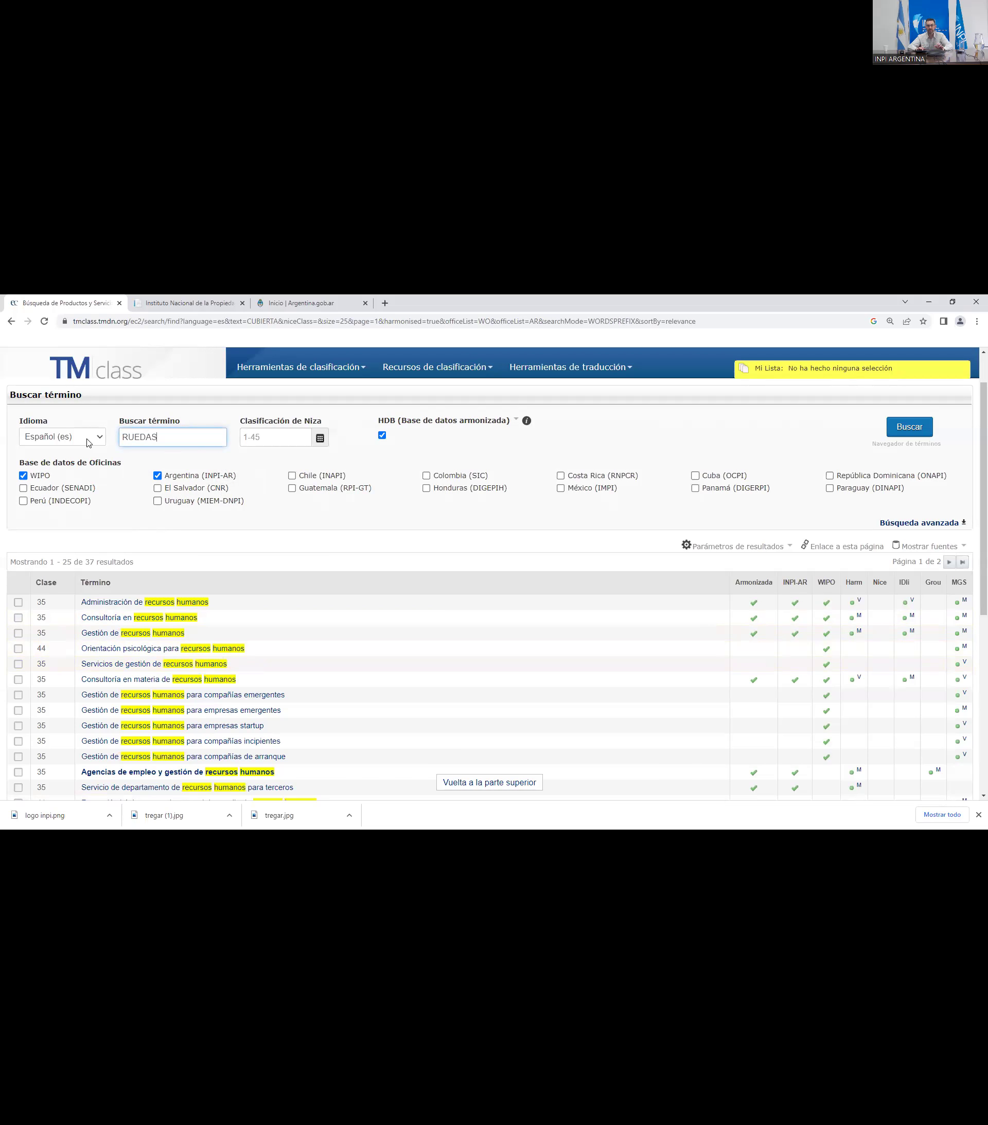
key(Return)
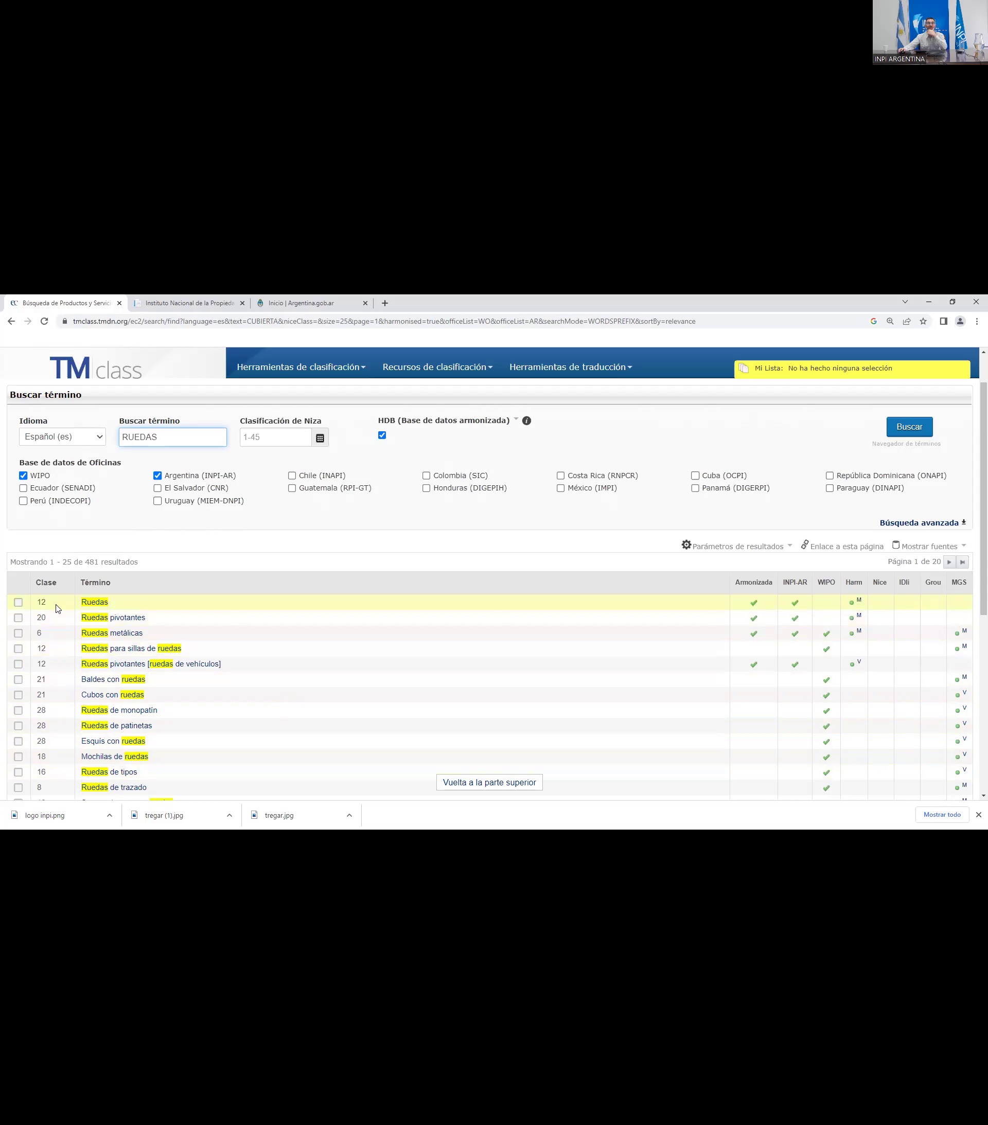
scroll(57, 607, down, 1)
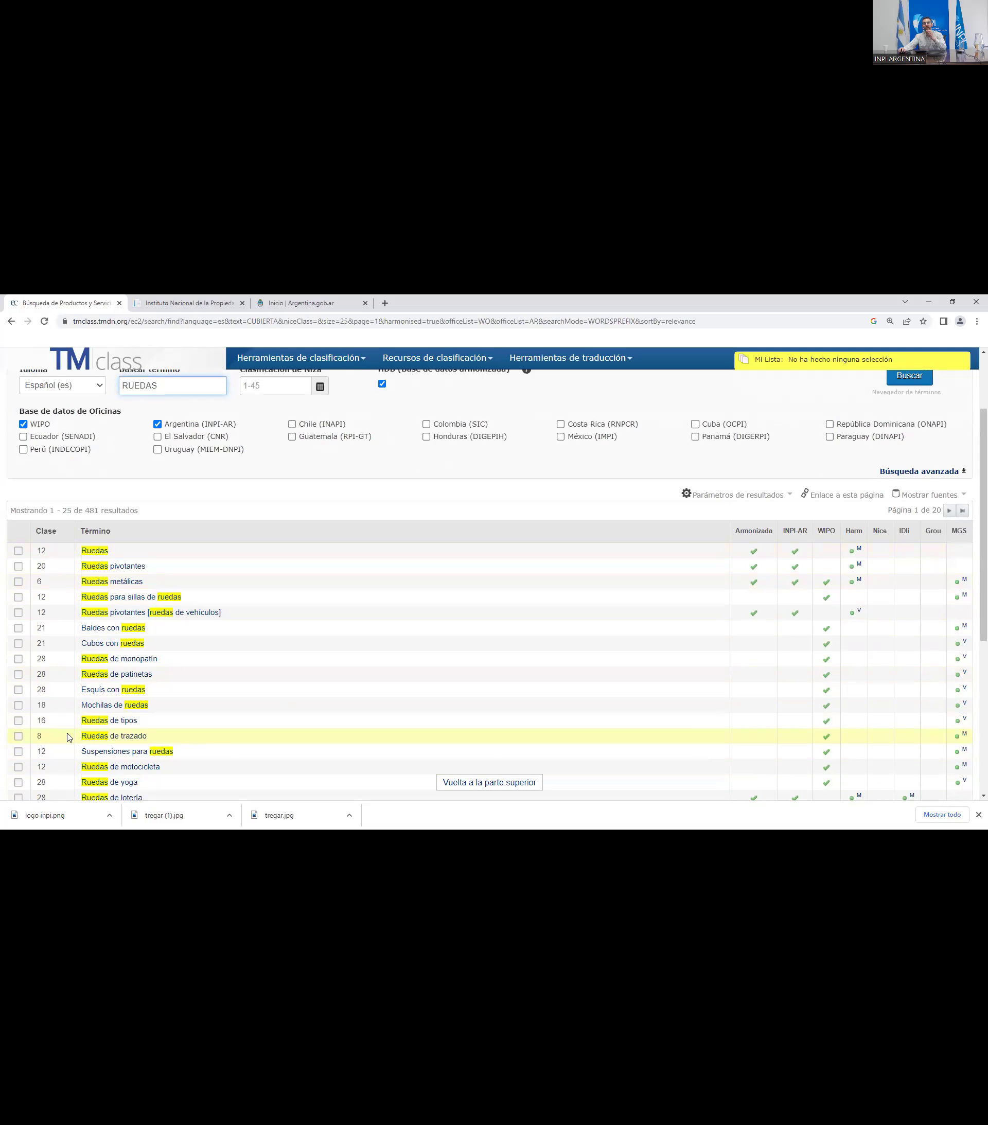
drag(57, 741, 28, 746)
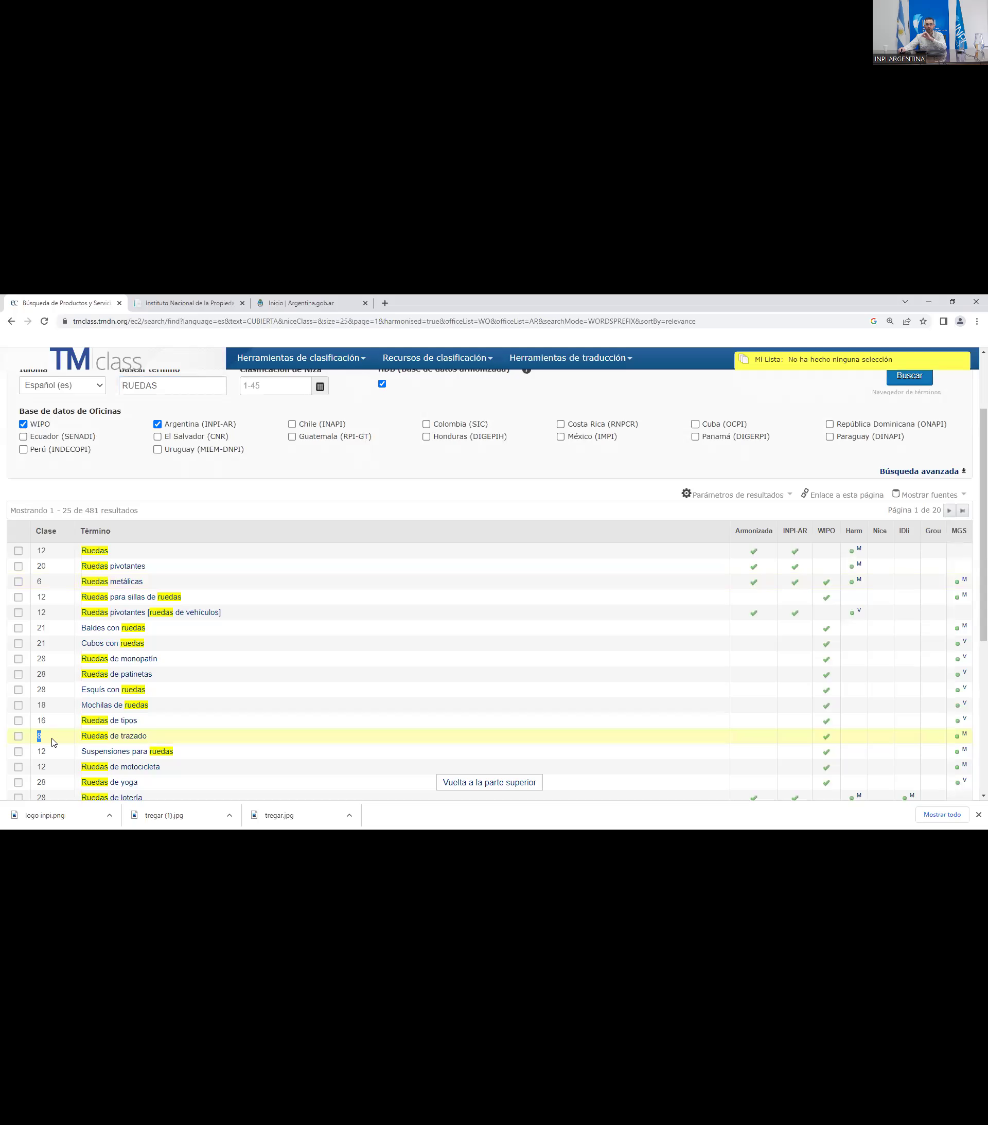
drag(53, 741, 37, 741)
drag(49, 580, 39, 580)
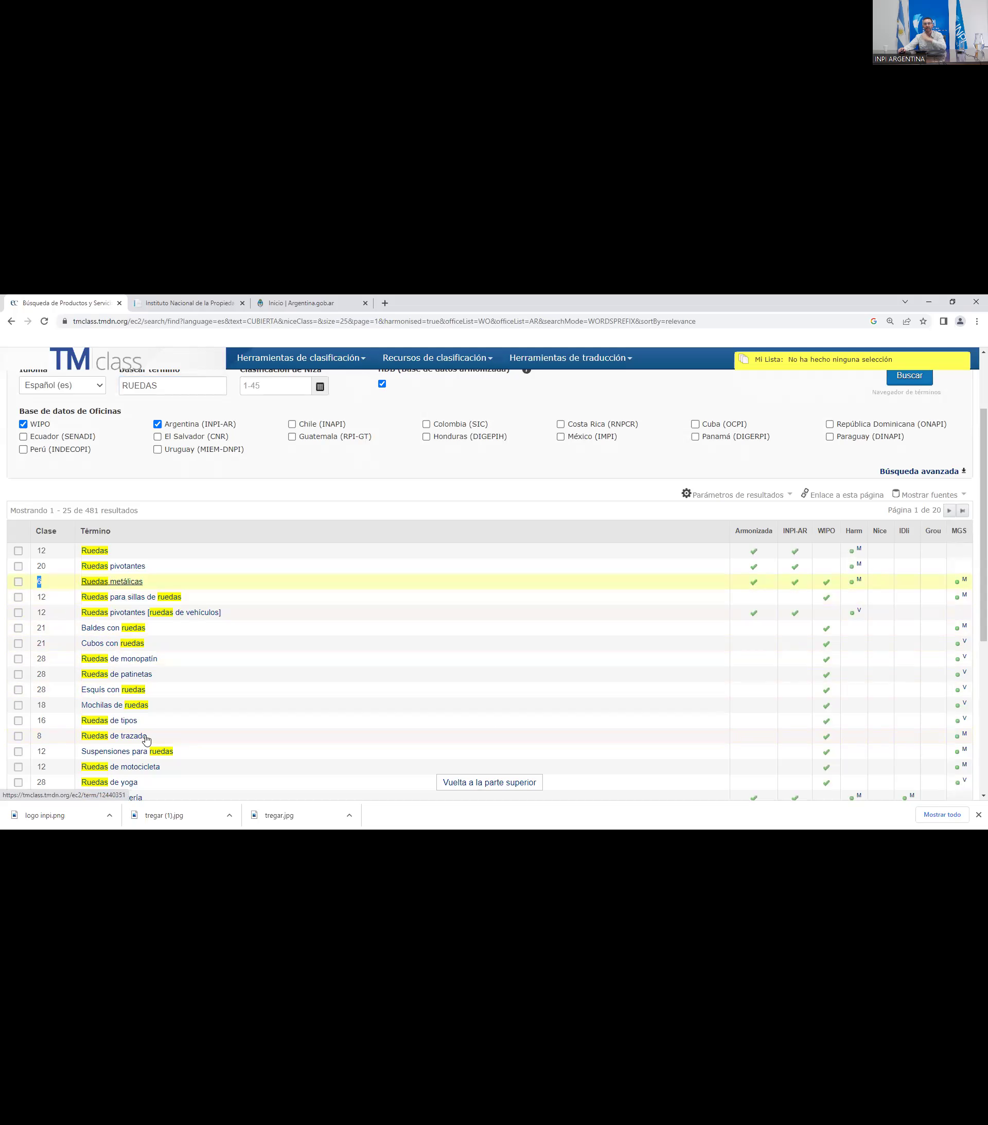
- Switch to the INPI procedures portal and sign in through AFIP with the account's CUIT/CUIL and Clave Fiscal
scroll(147, 744, up, 2)
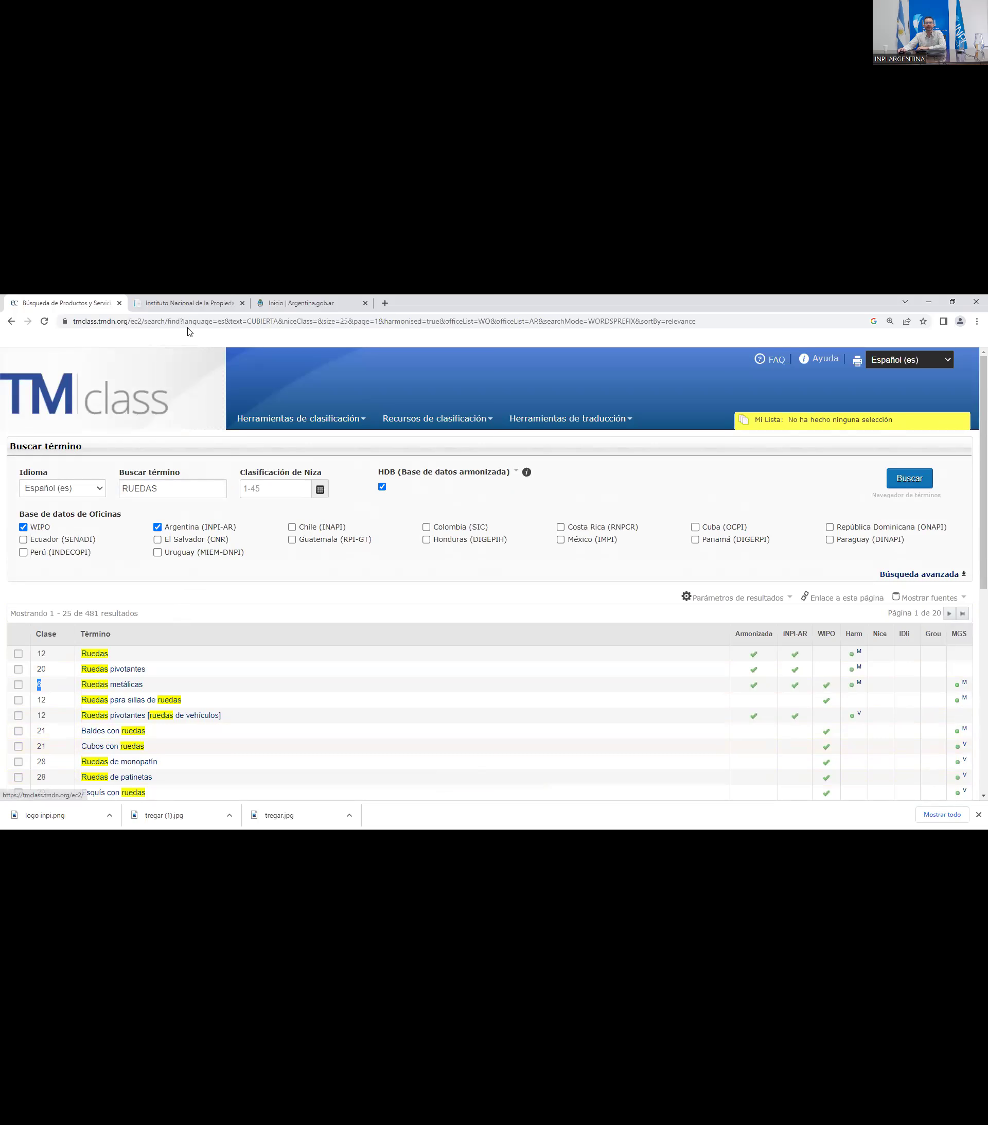
click(183, 303)
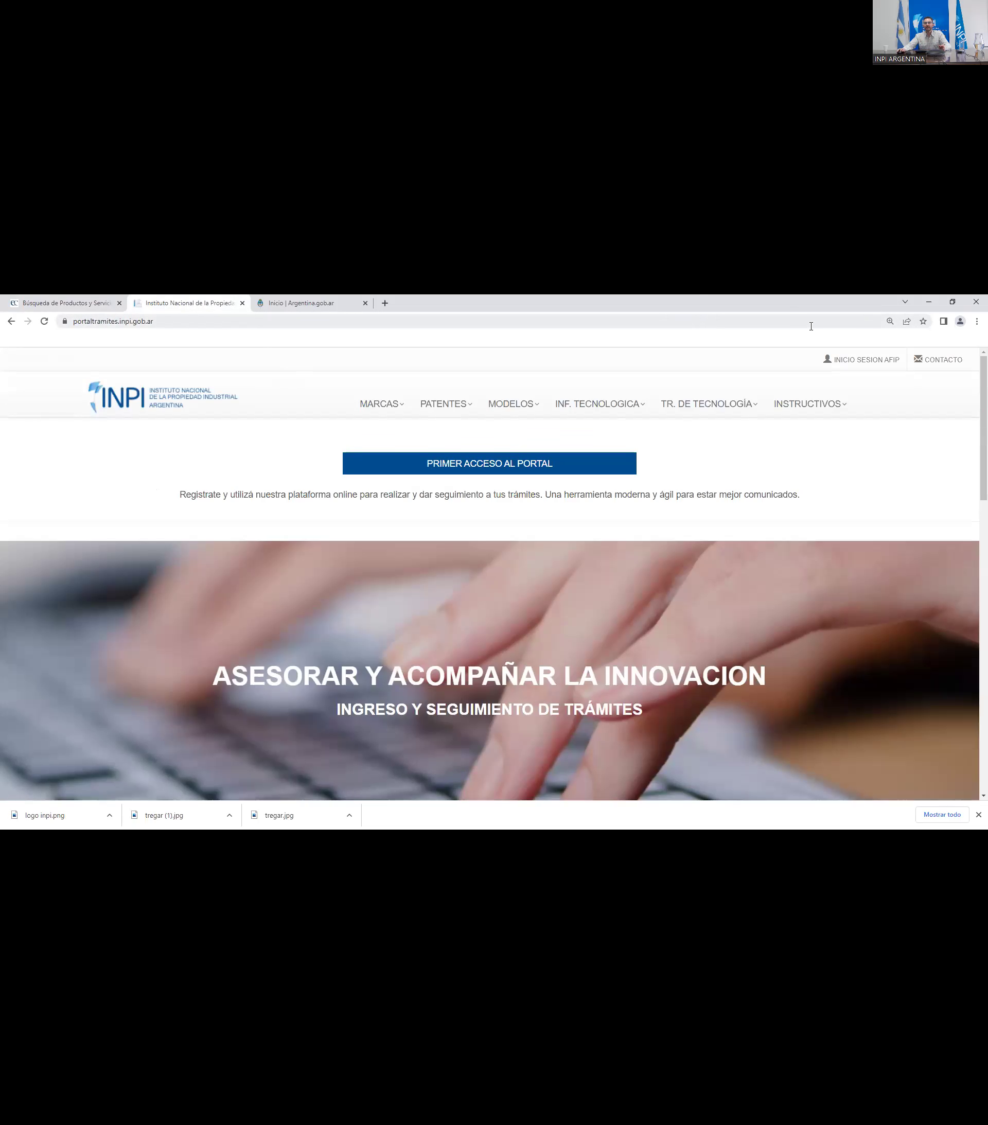
click(832, 361)
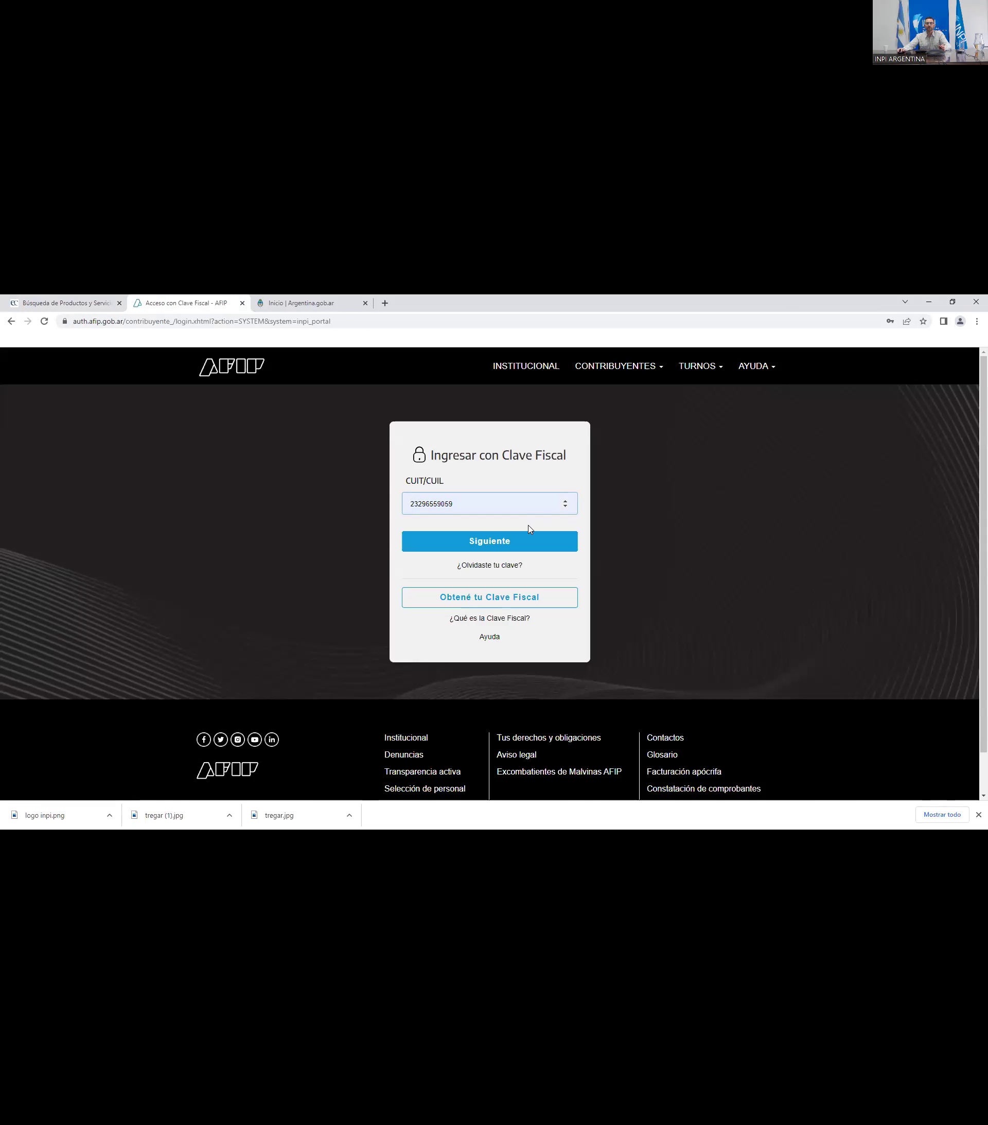
click(504, 541)
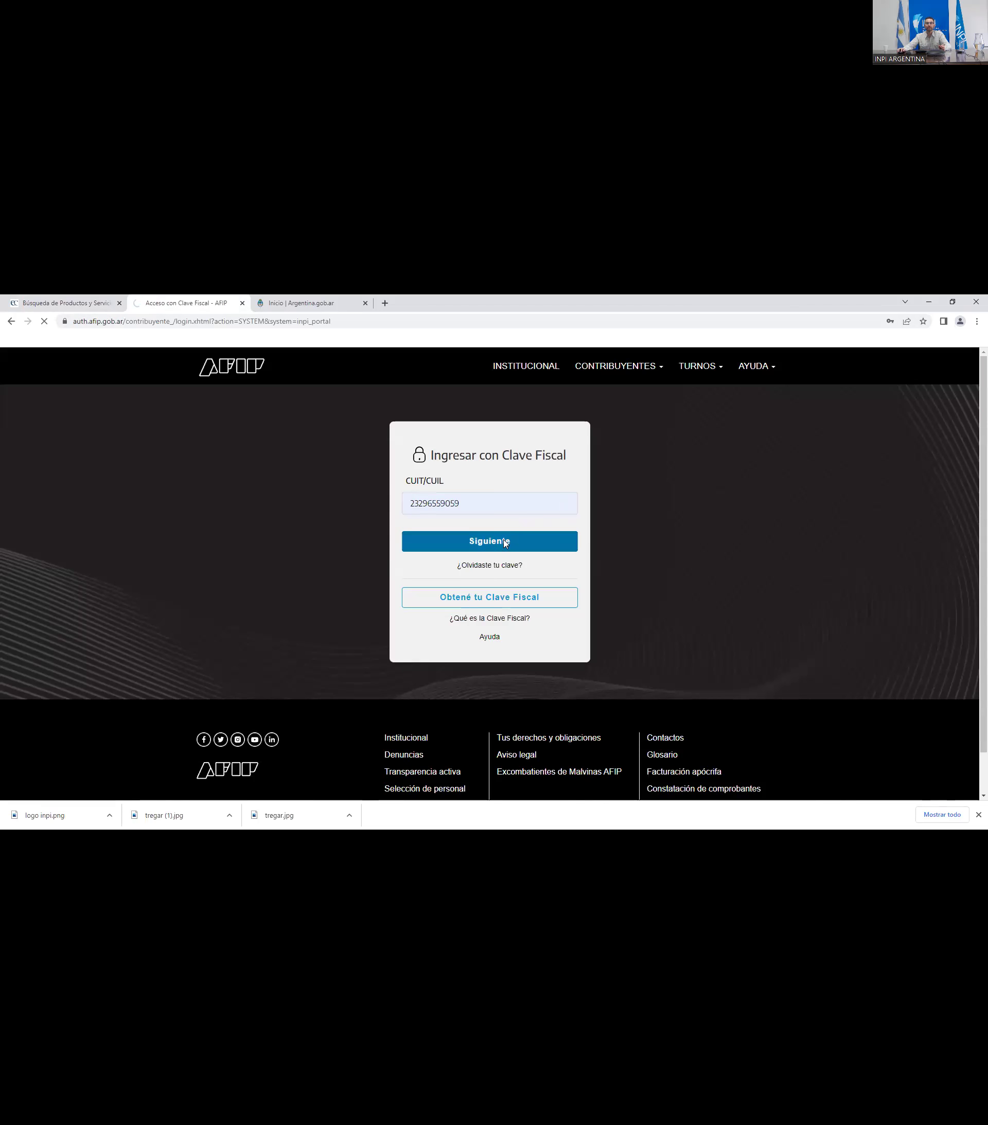
click(507, 564)
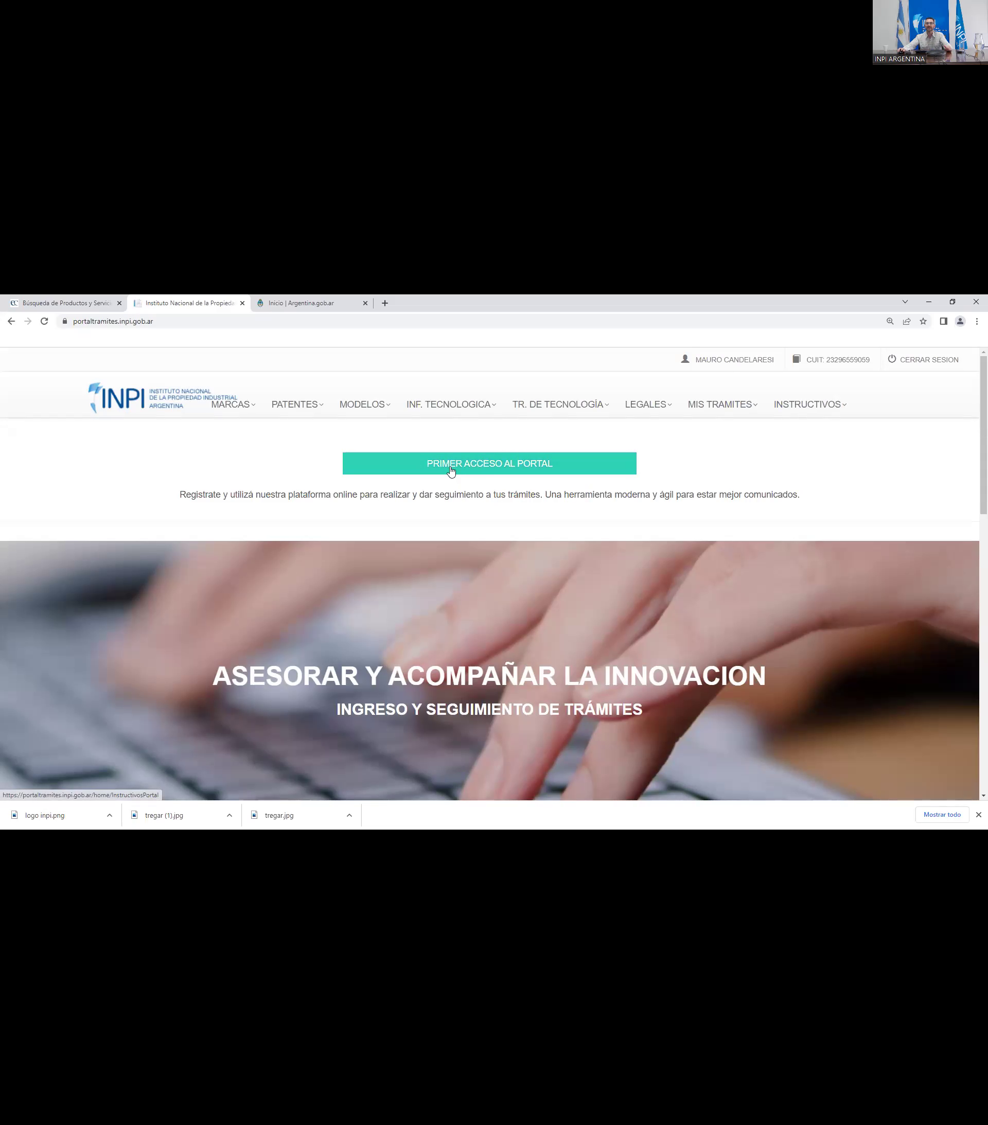
- Open the first-access instructions for using the procedures portal
click(450, 468)
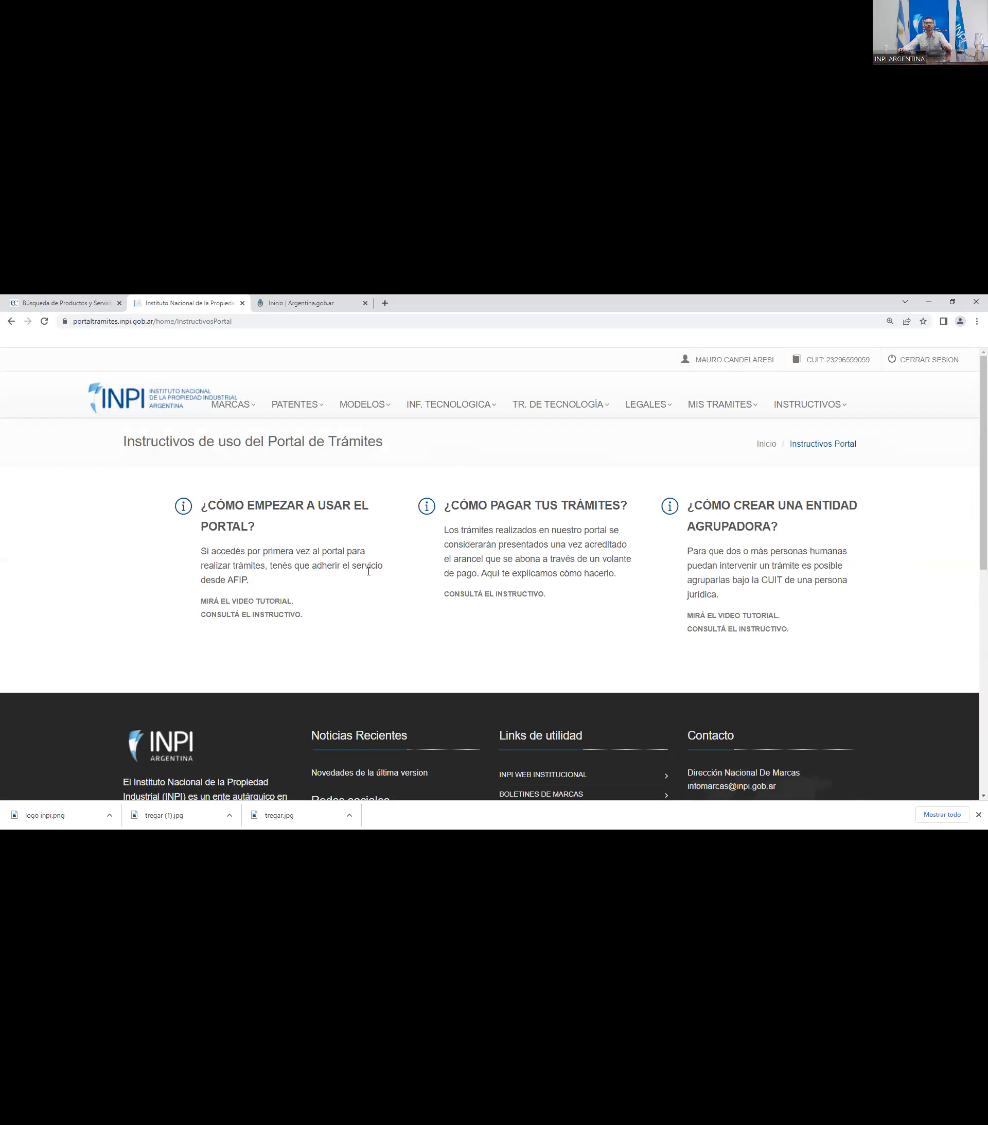
- Open the written guide on starting to use the portal and read its registration steps on pages 2 and 3
click(254, 618)
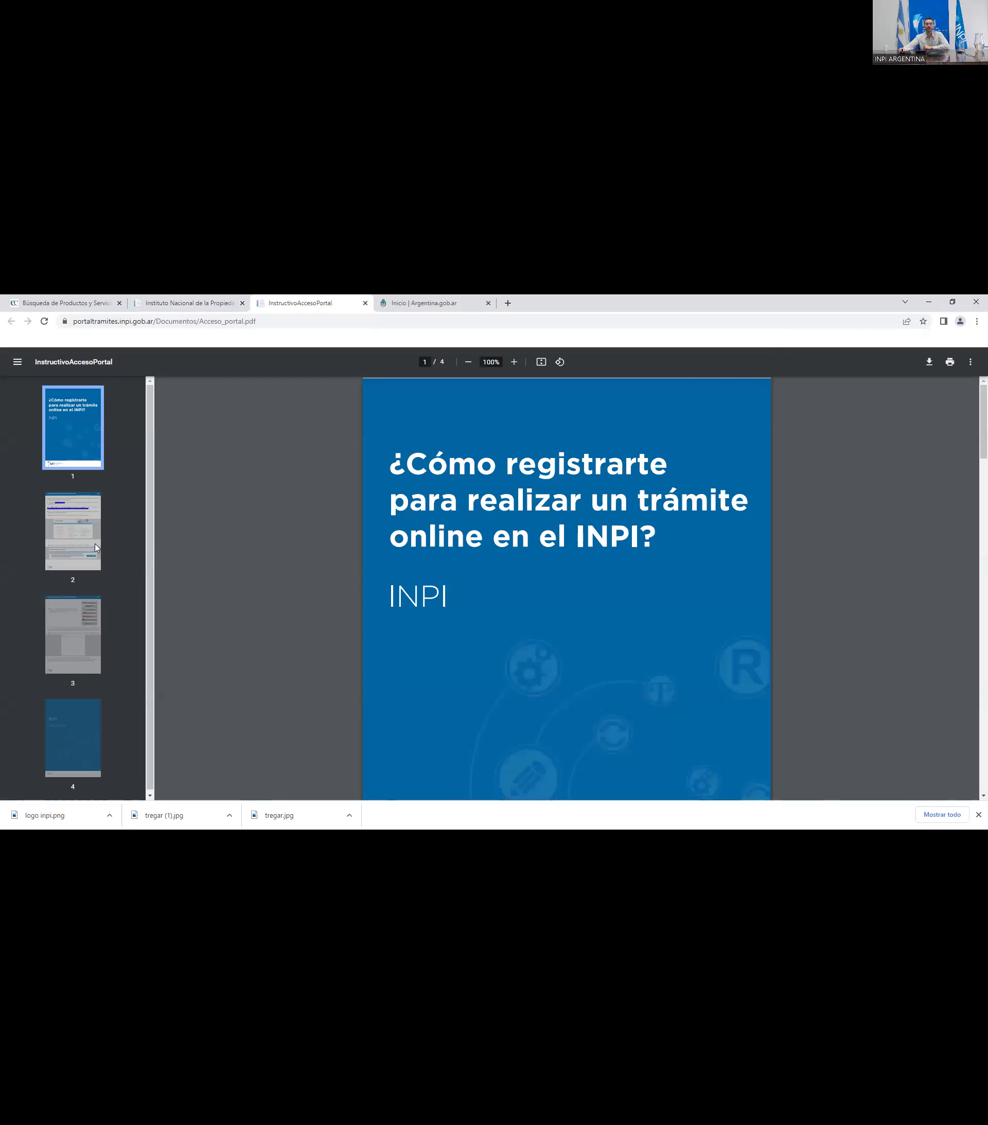
click(97, 547)
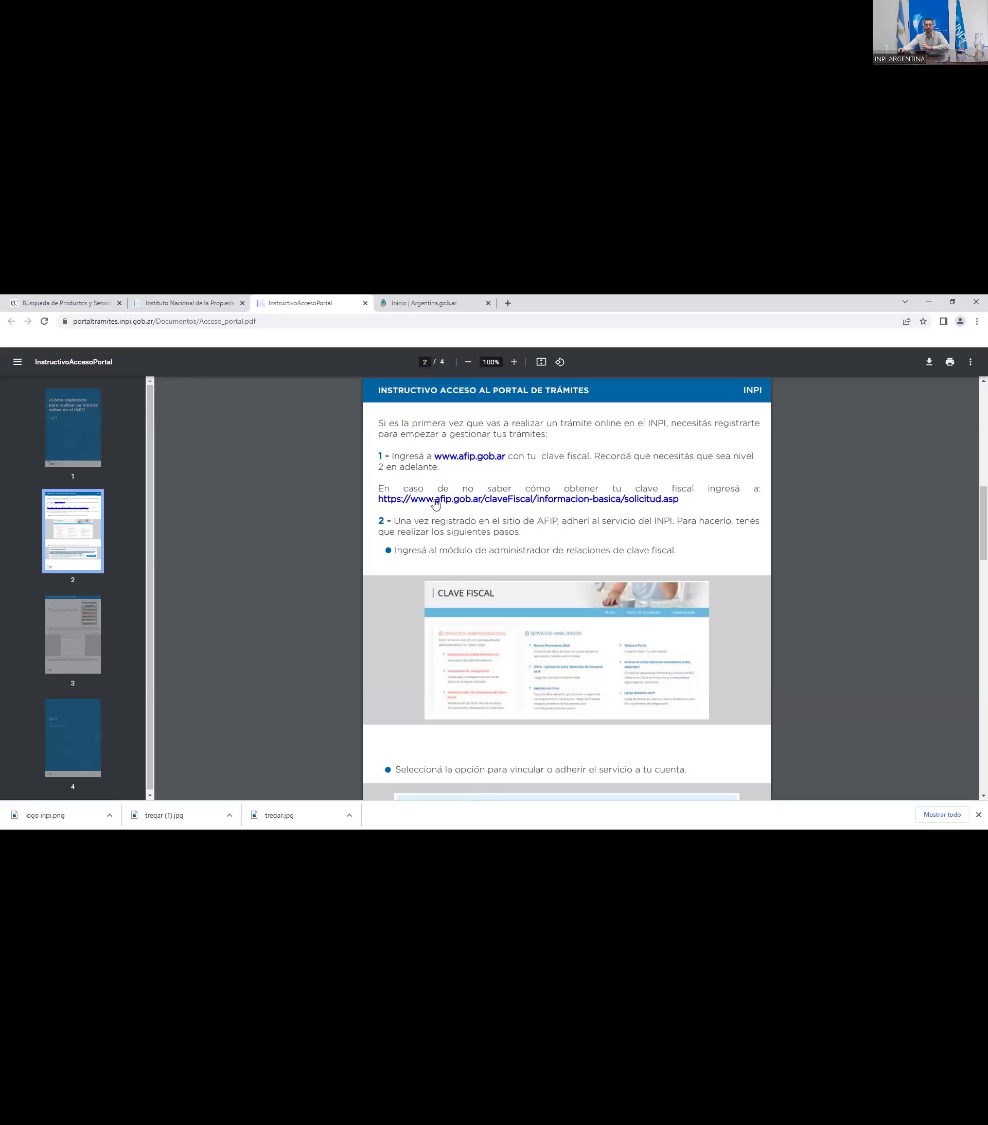
click(79, 638)
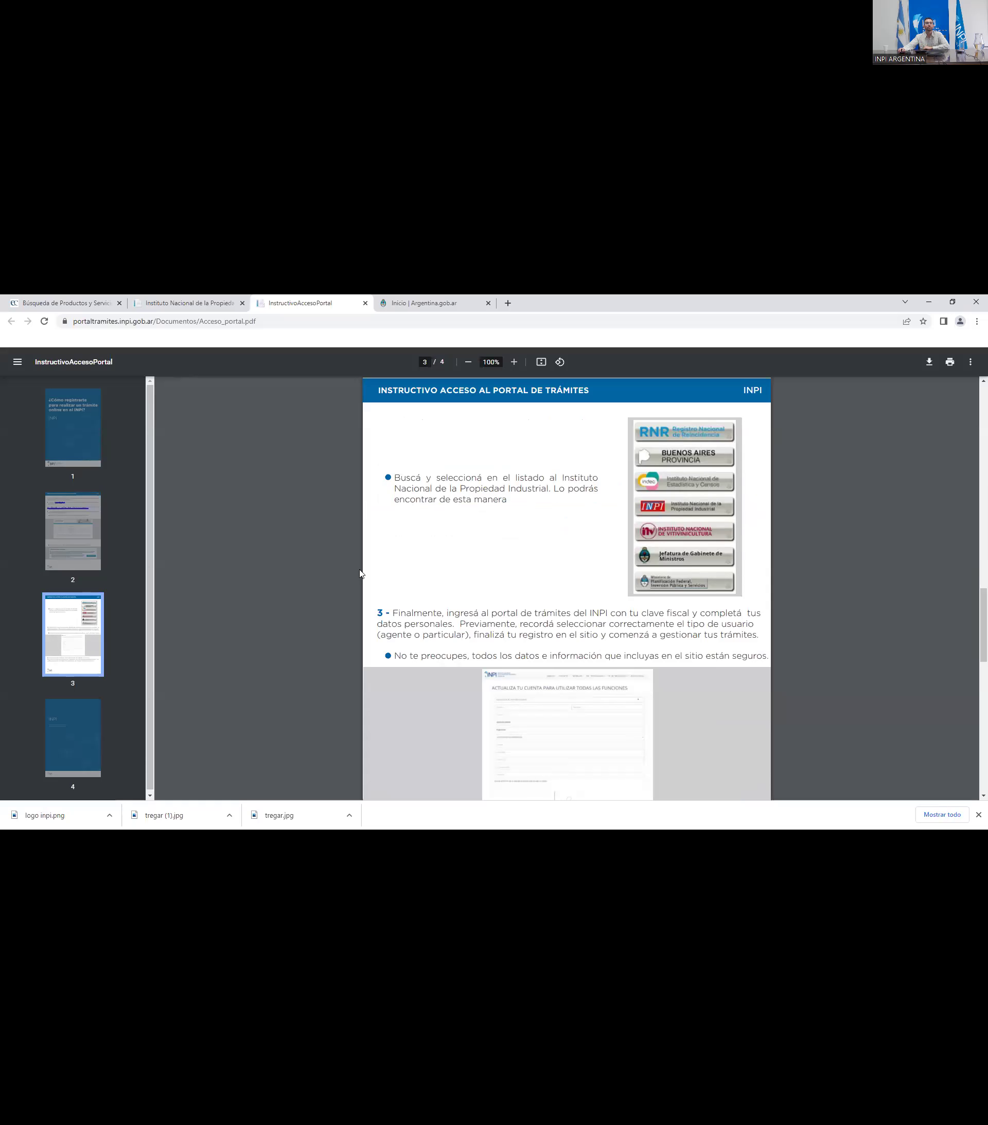
- Return to the INPI portal, point out the signed-in account name and view the available trademark procedures
click(214, 308)
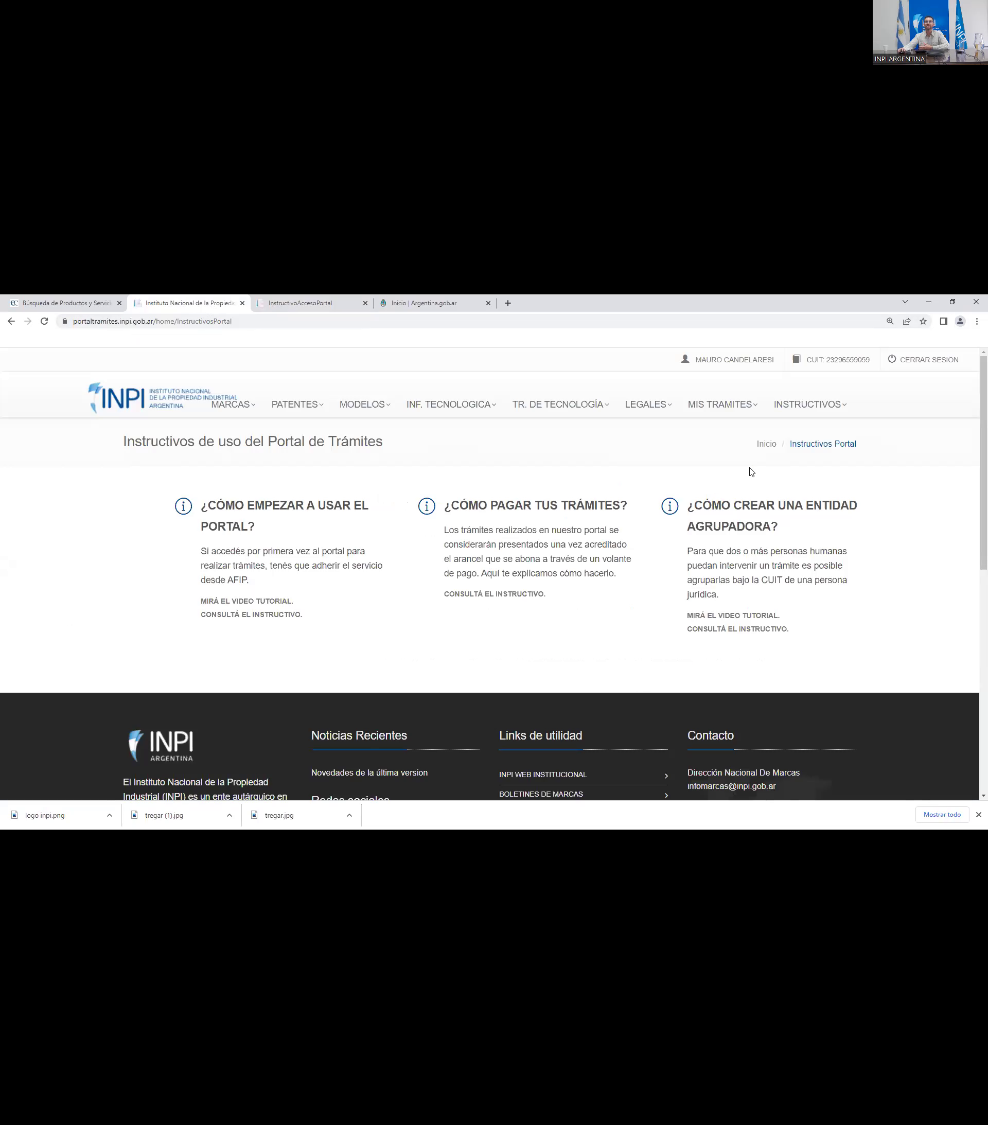
drag(785, 369, 691, 369)
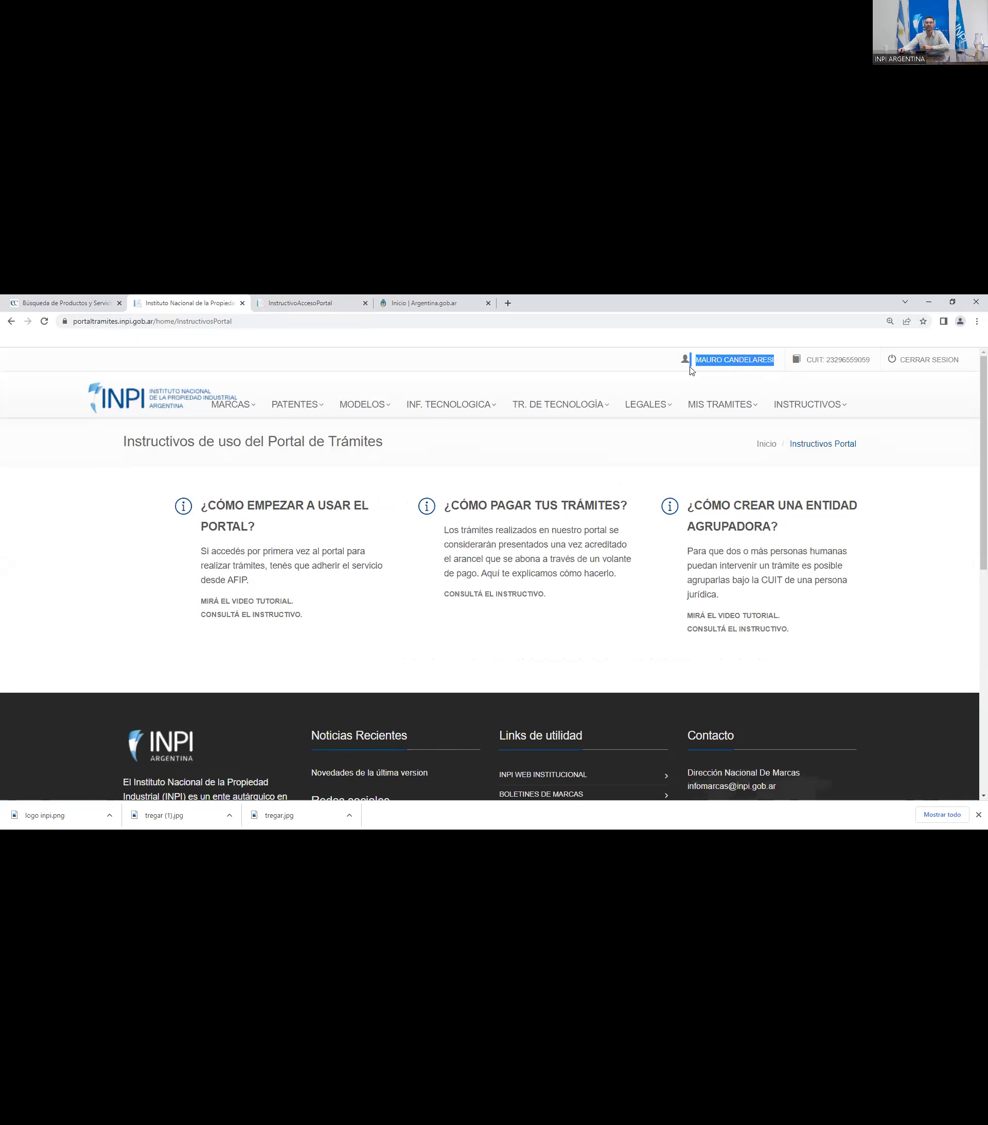
triple_click(699, 365)
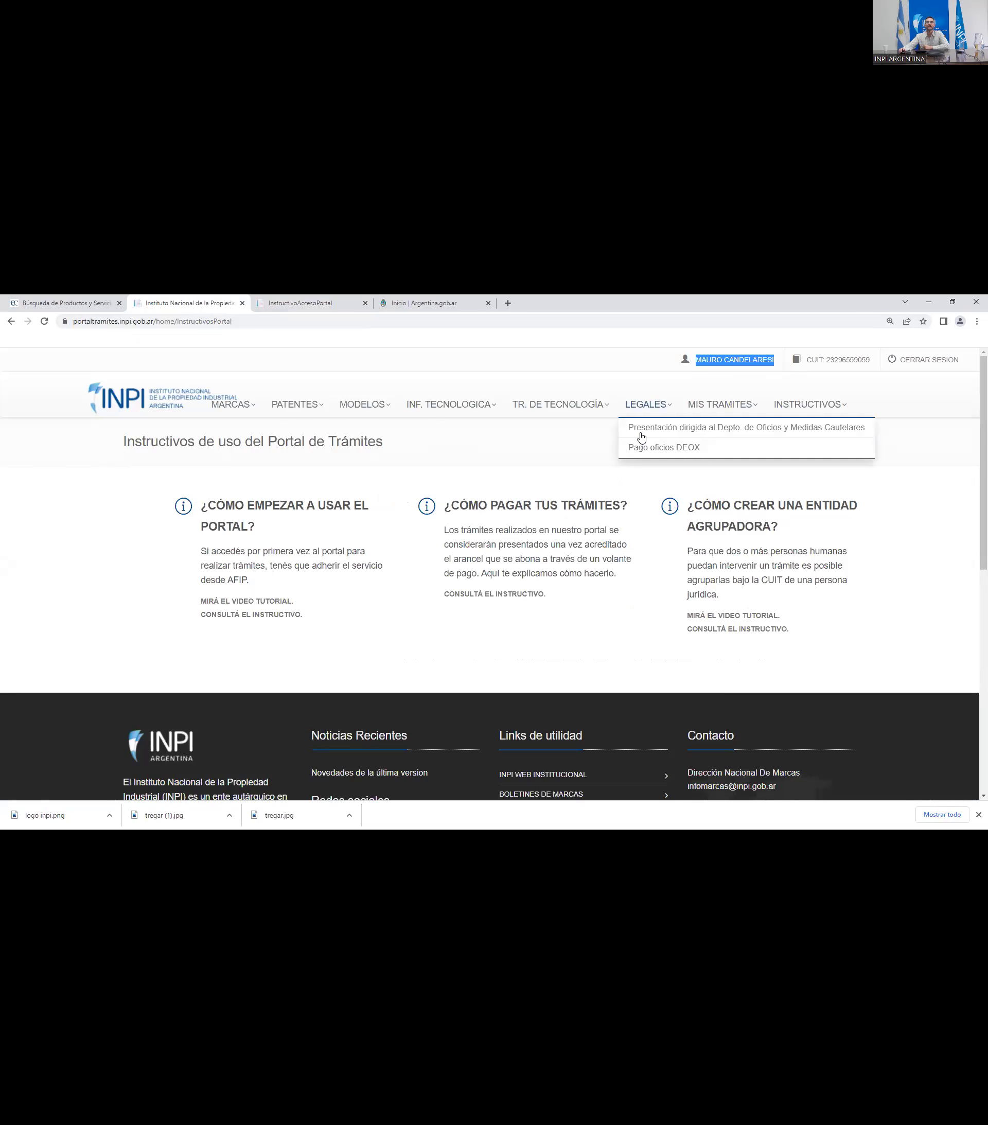
mouse_move(255, 409)
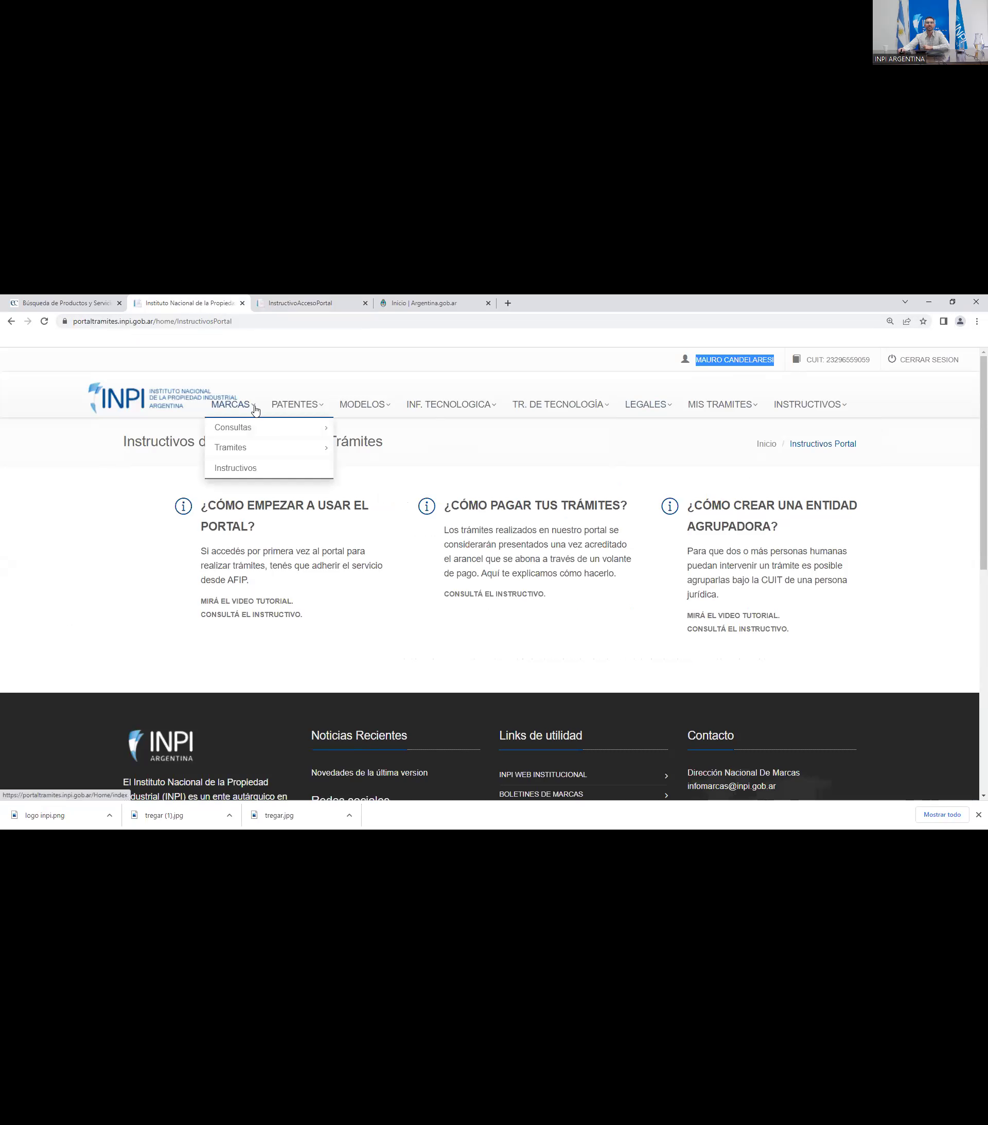
mouse_move(238, 455)
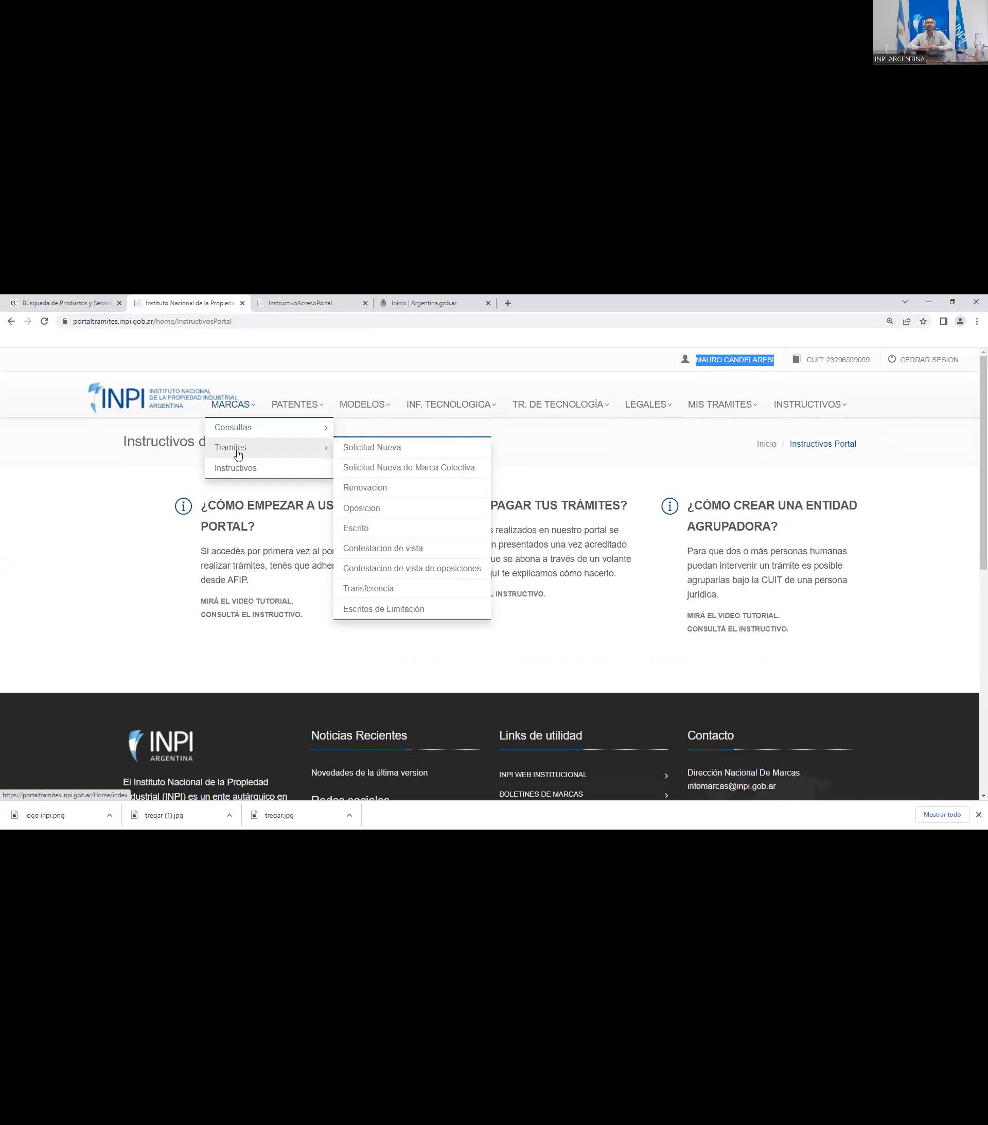
- Go to the portal's home page, point out the first-access link and view the list of instruction topics
click(169, 404)
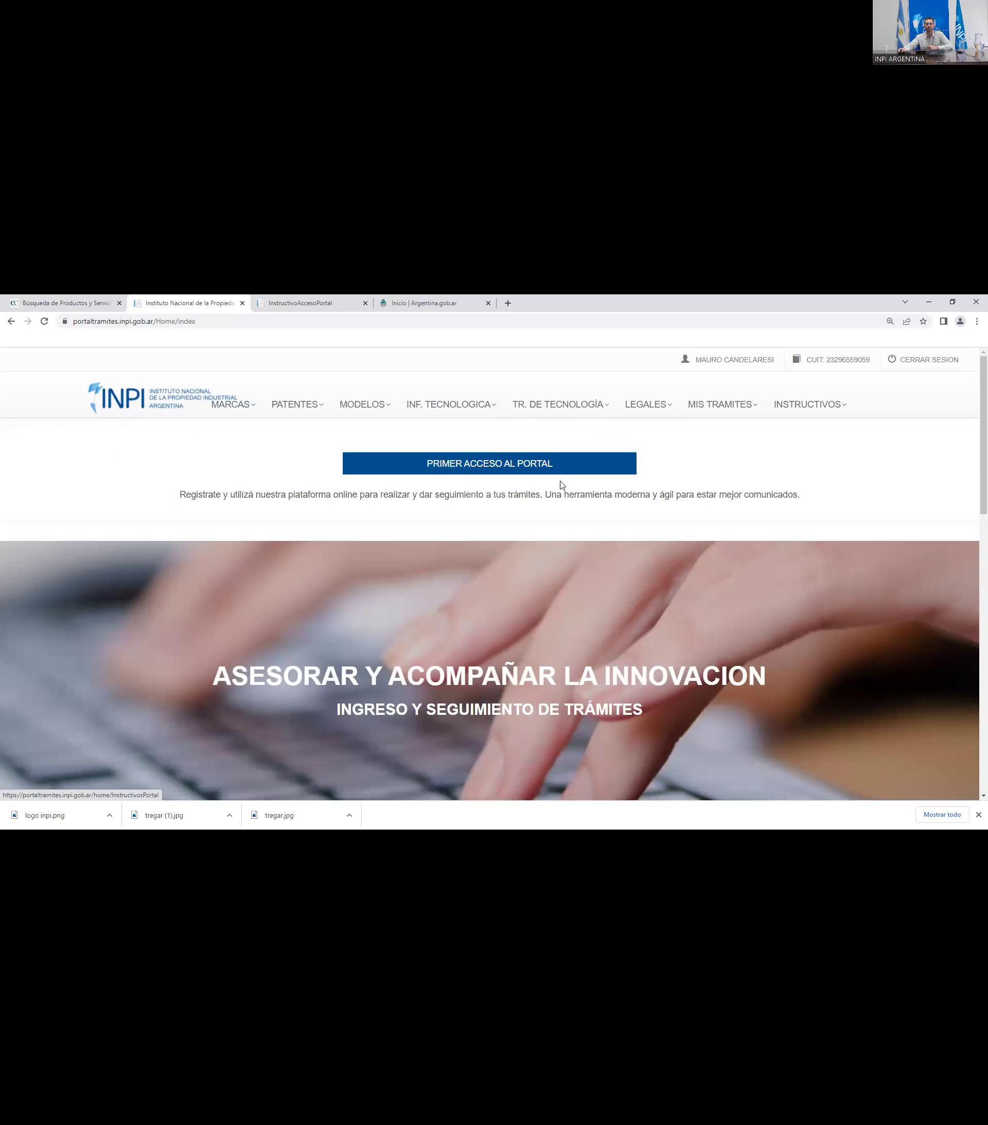
drag(553, 464, 426, 454)
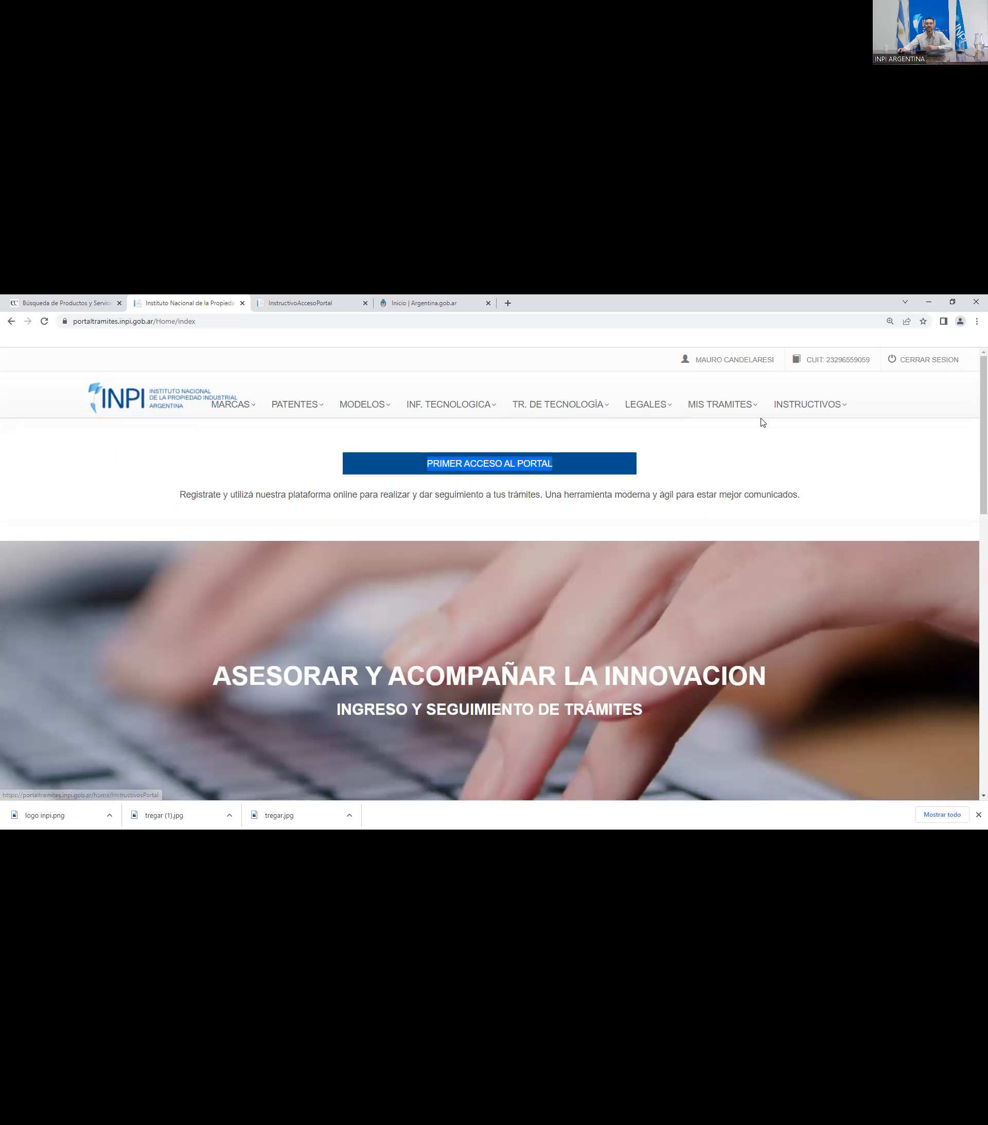
click(847, 407)
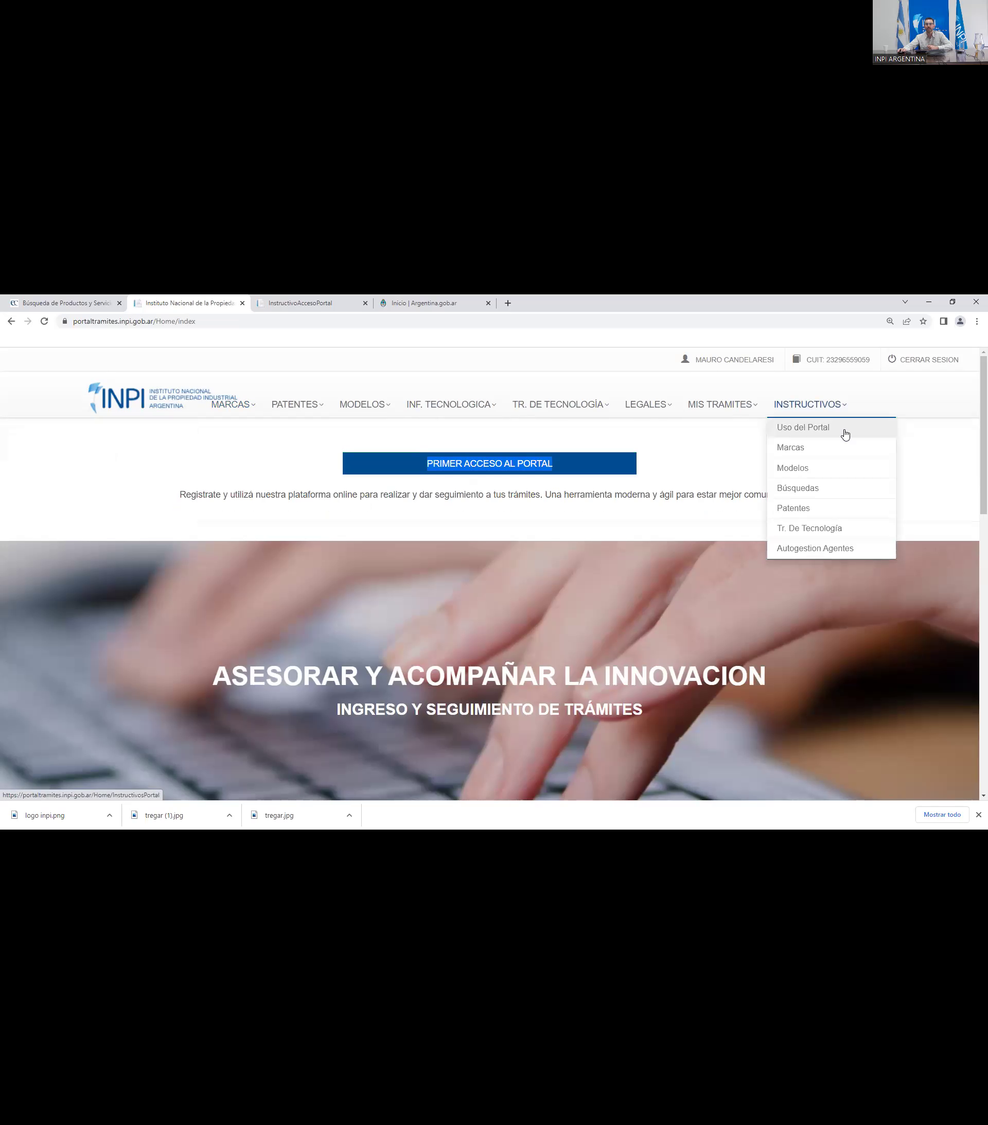
click(730, 463)
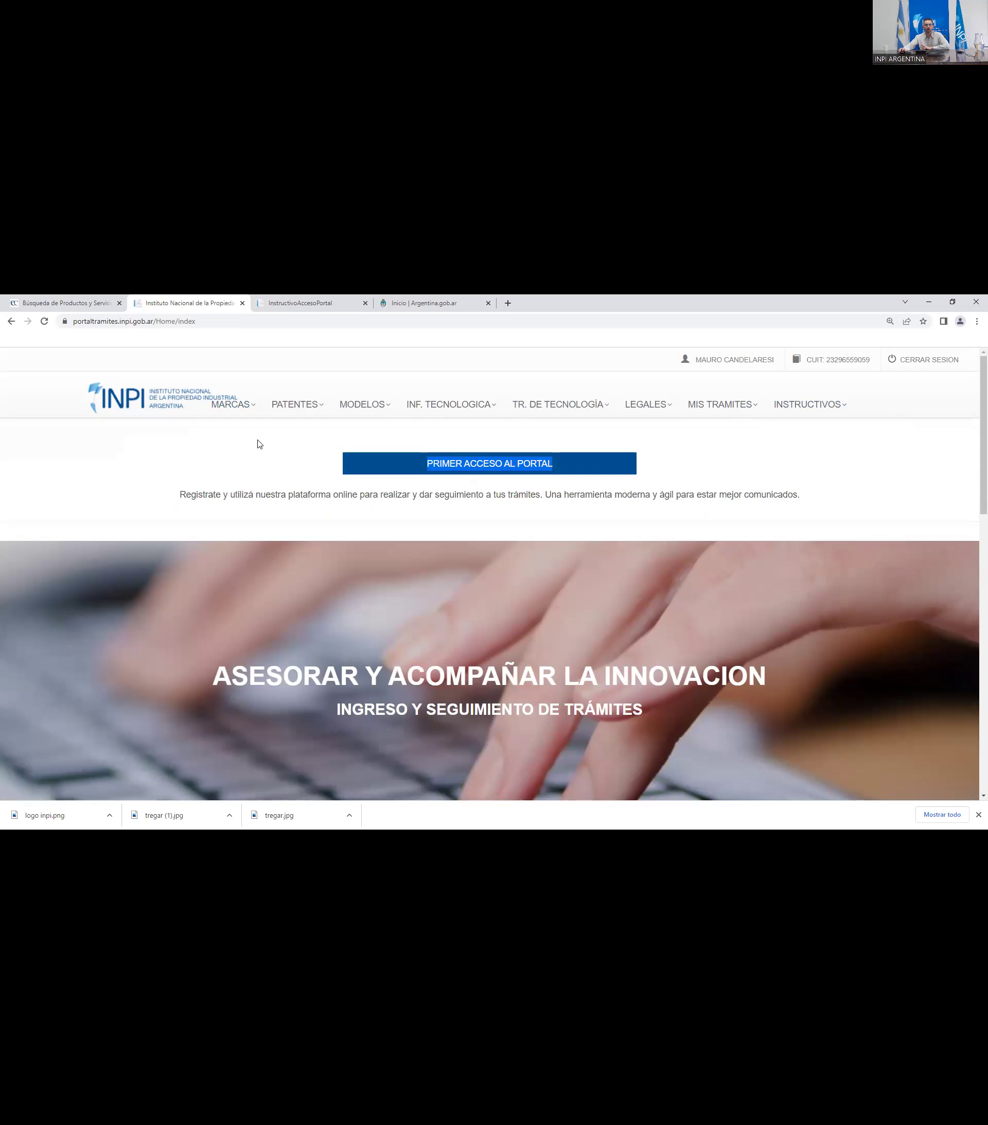
- Open the Consultas de Marcas page and expand the Buscador de Marcas search form
click(231, 407)
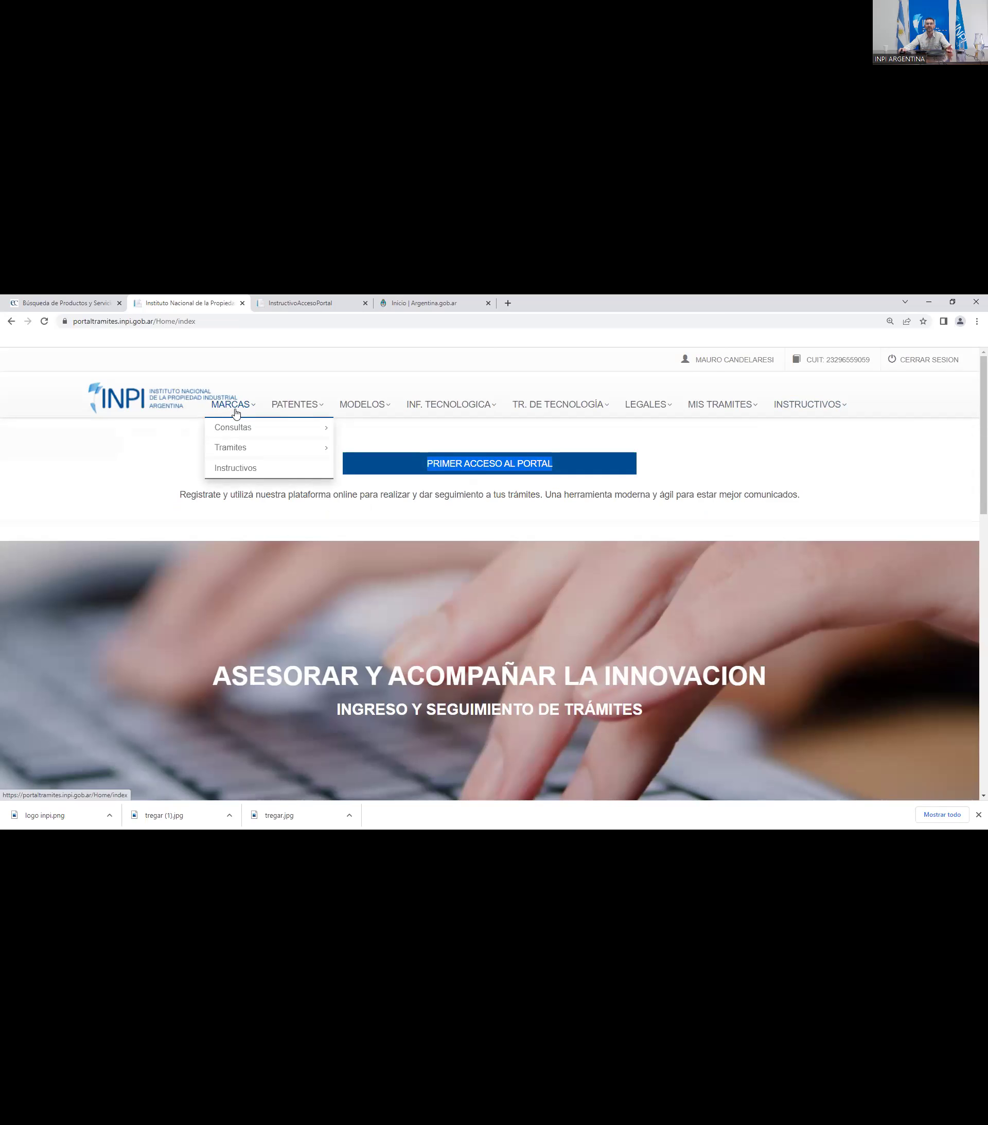
mouse_move(281, 432)
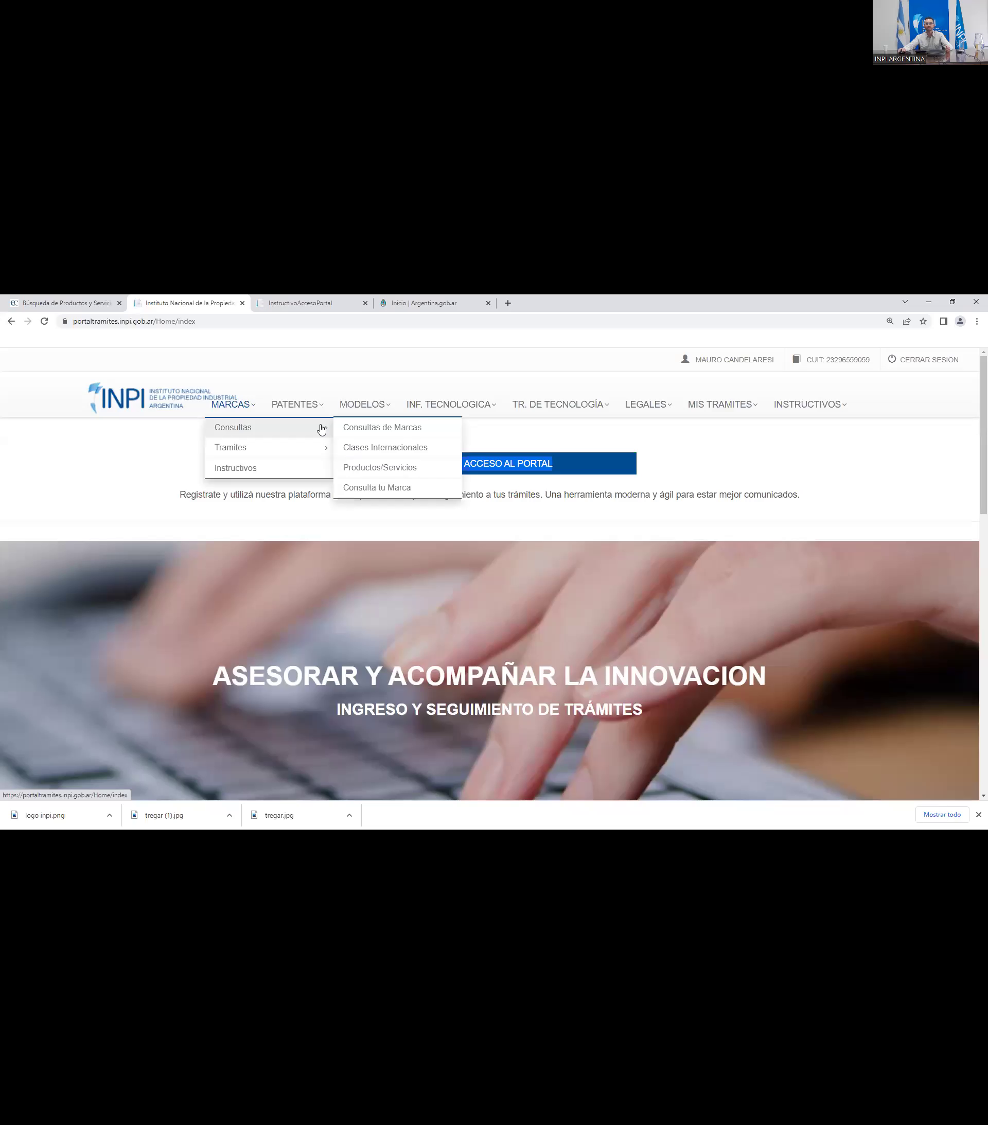
click(386, 431)
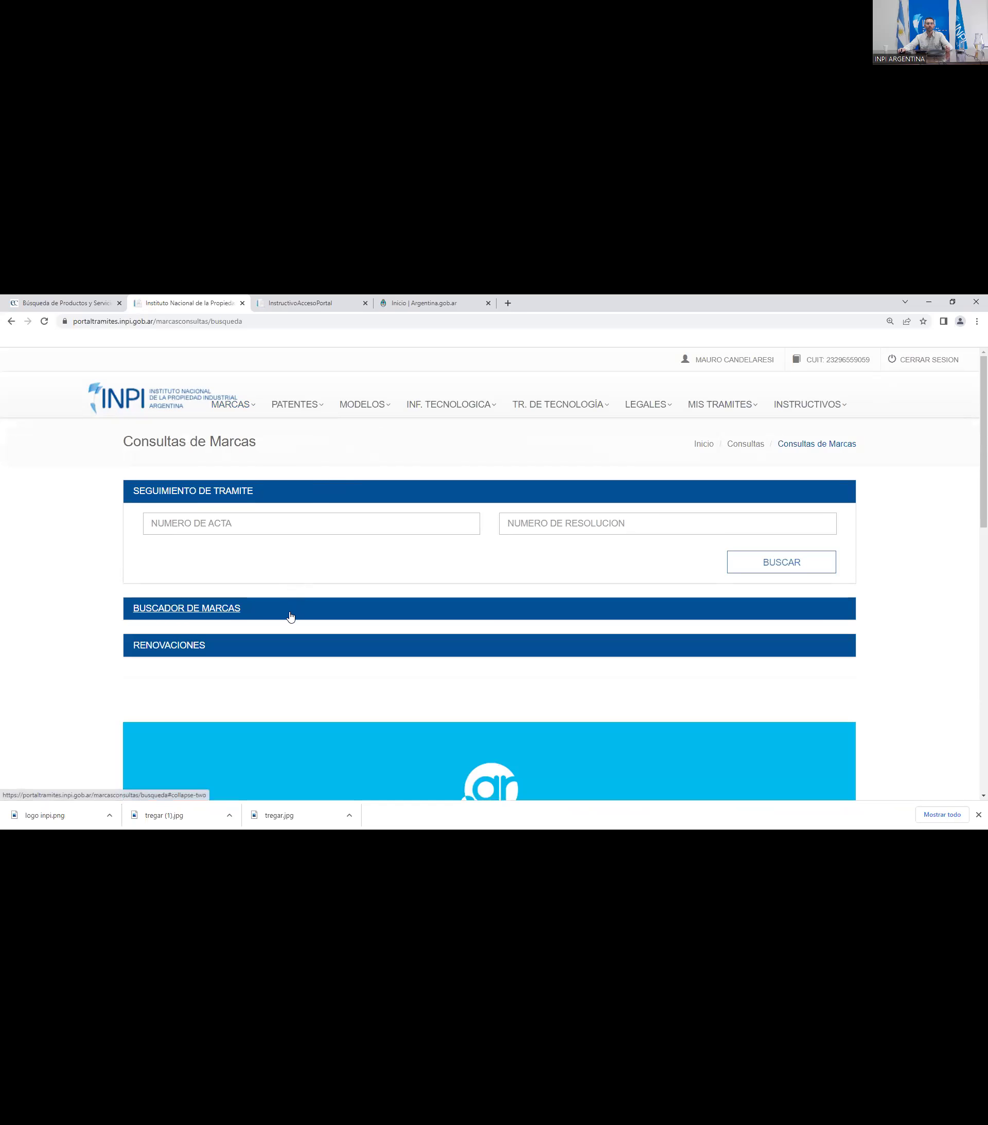
drag(270, 617, 182, 609)
click(182, 609)
scroll(188, 607, down, 1)
scroll(234, 578, down, 1)
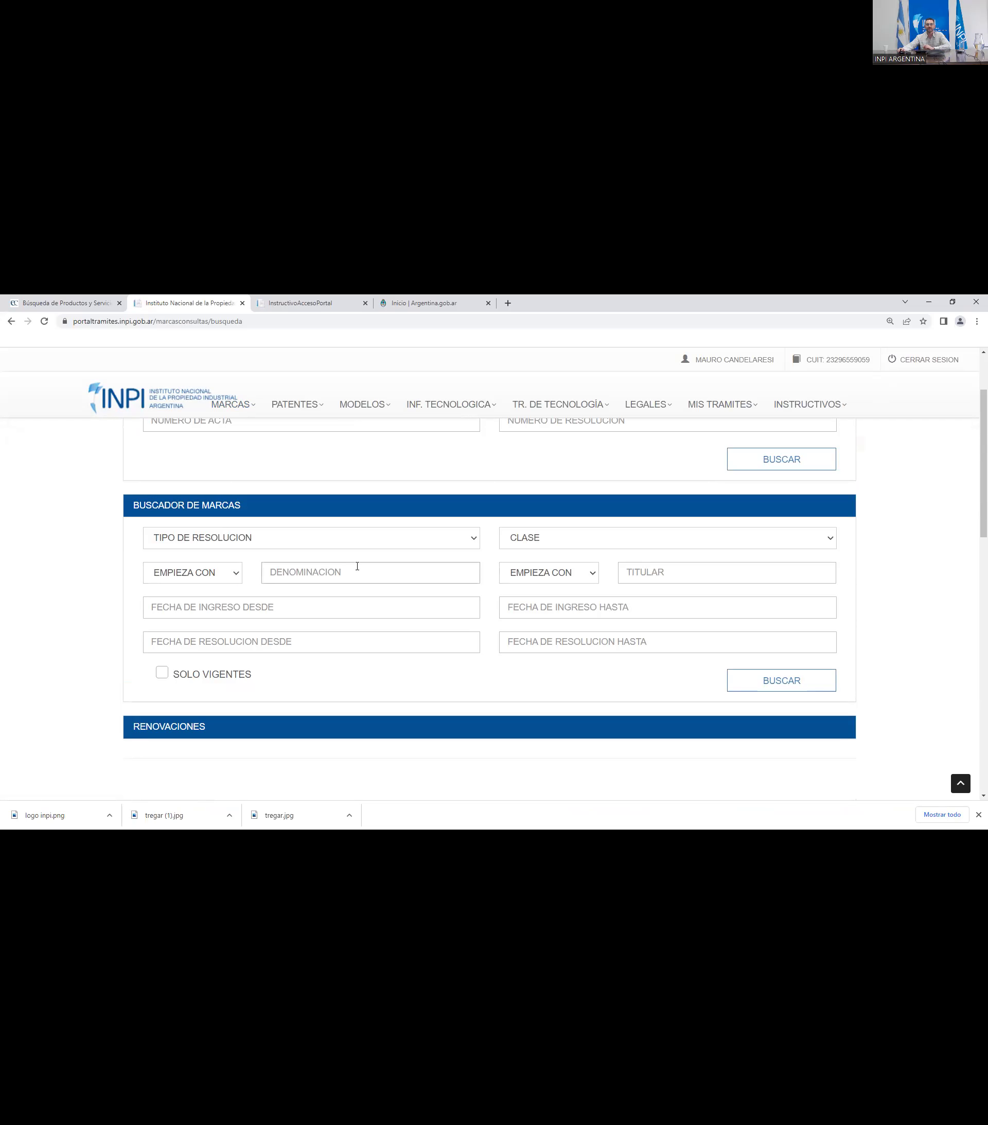
- Set the trademark search to class 25 with the denomination match set to CONTIENE
click(550, 539)
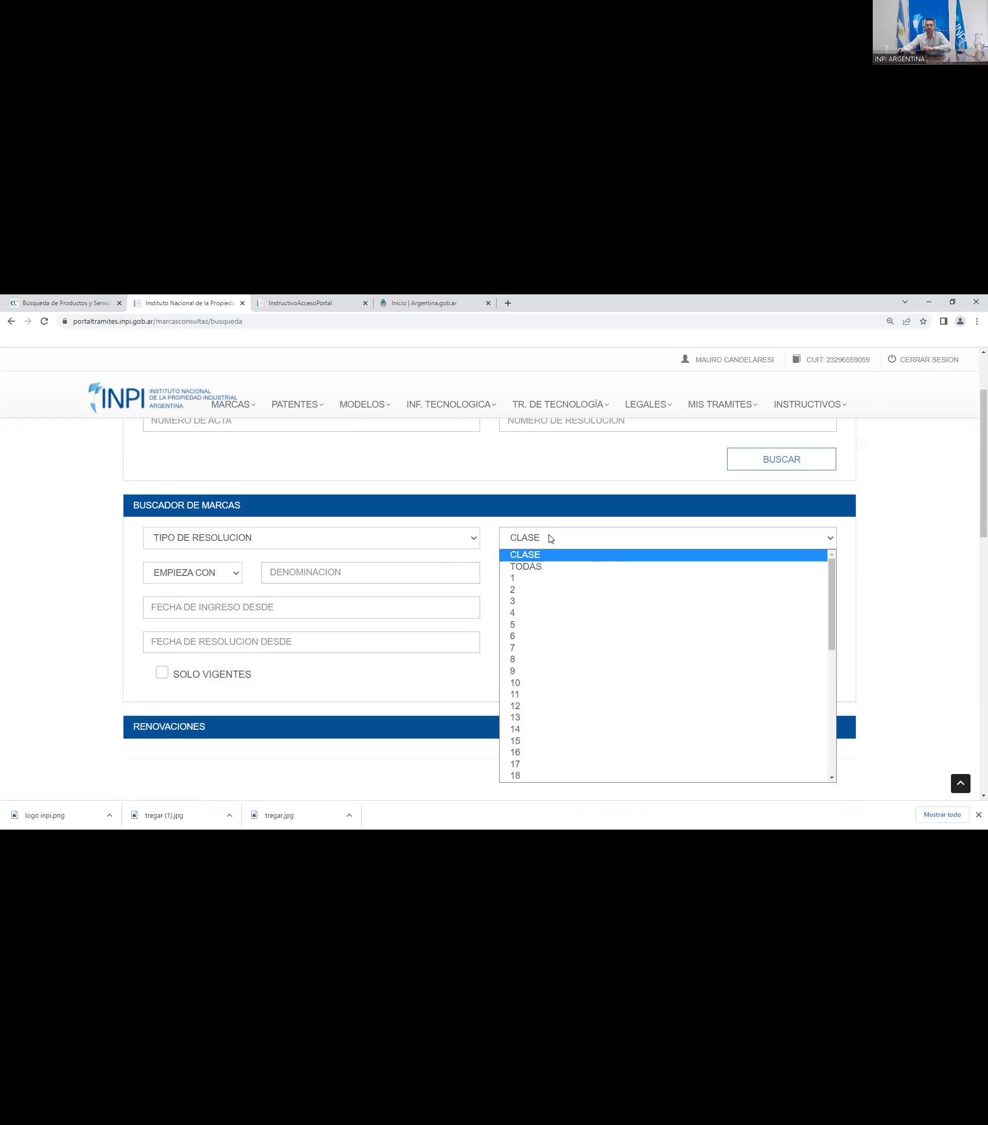
scroll(571, 661, down, 2)
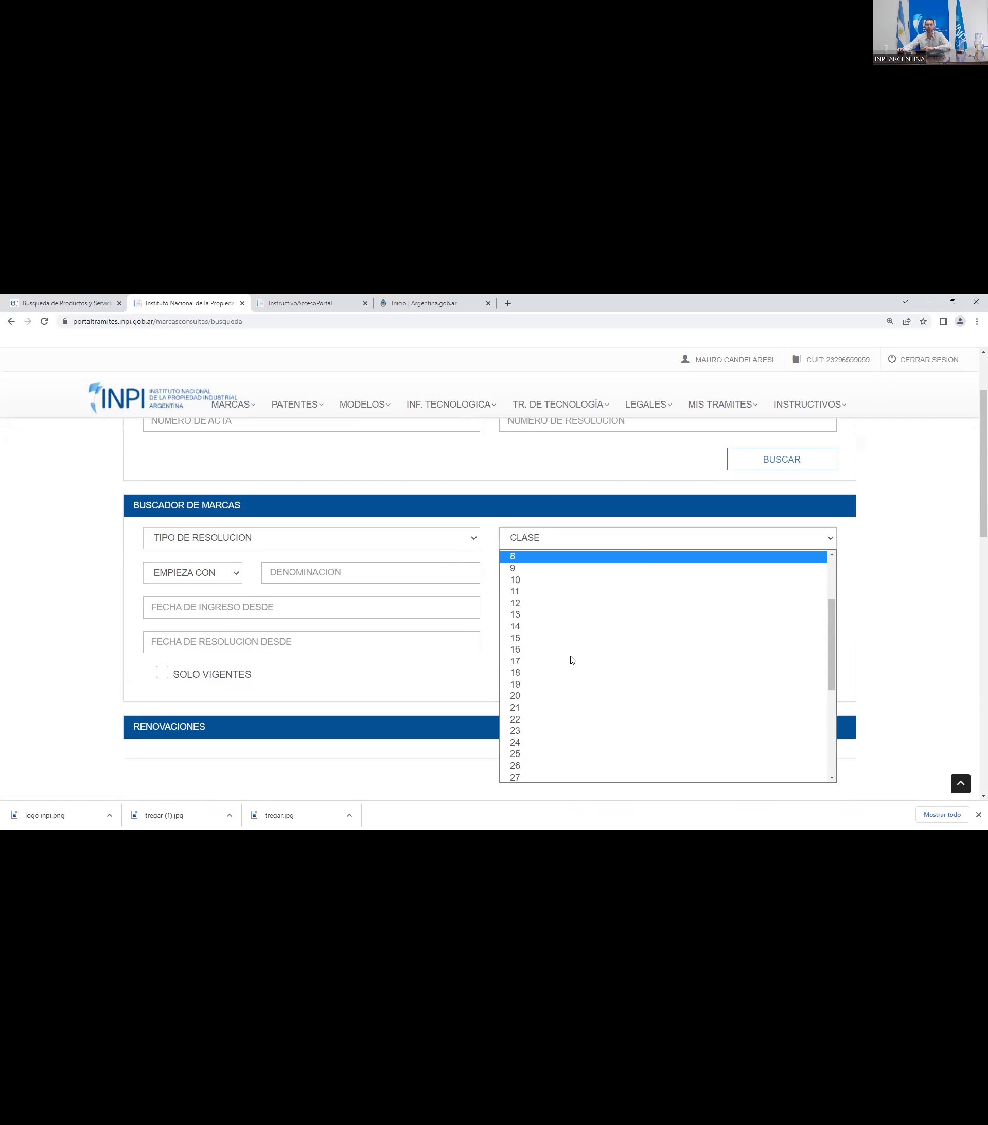
click(554, 754)
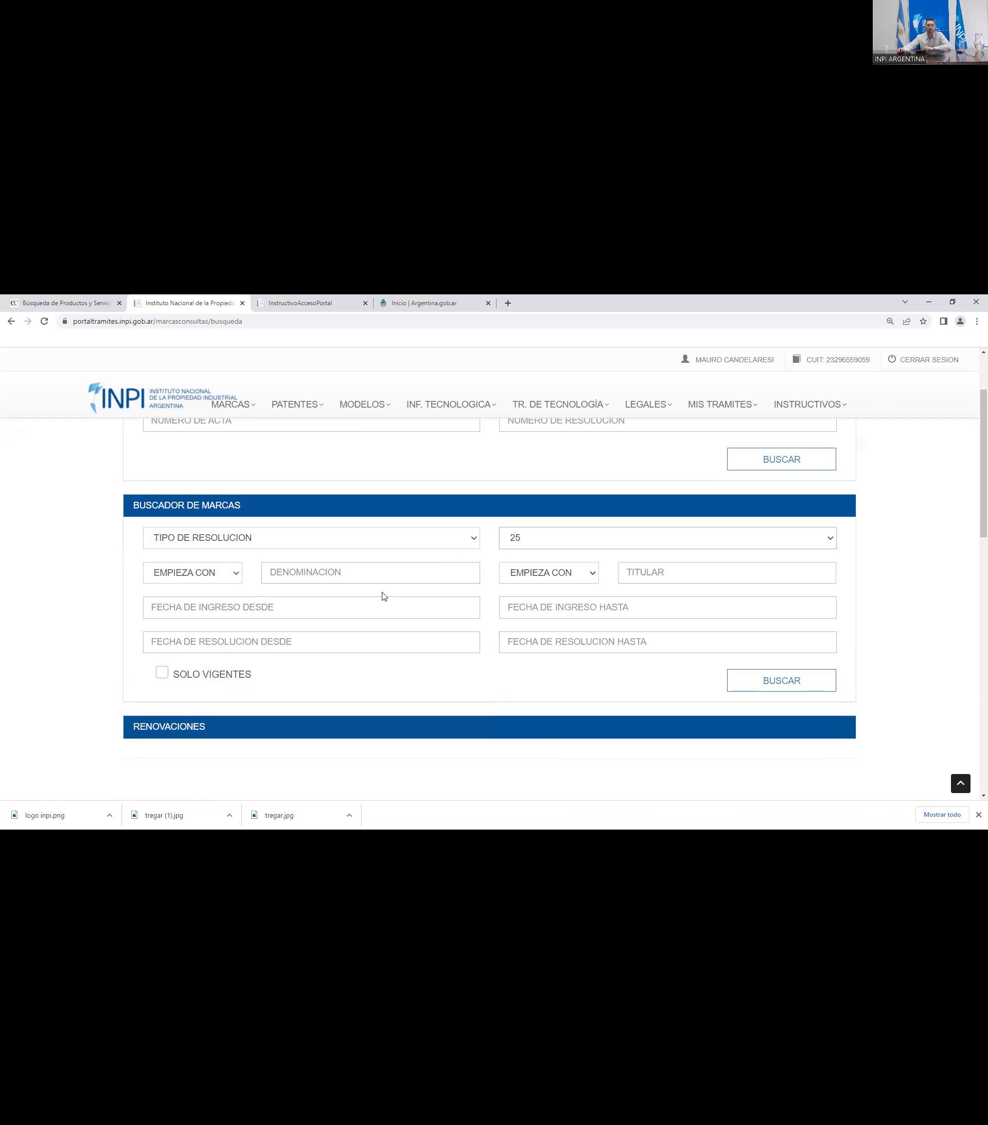
click(237, 576)
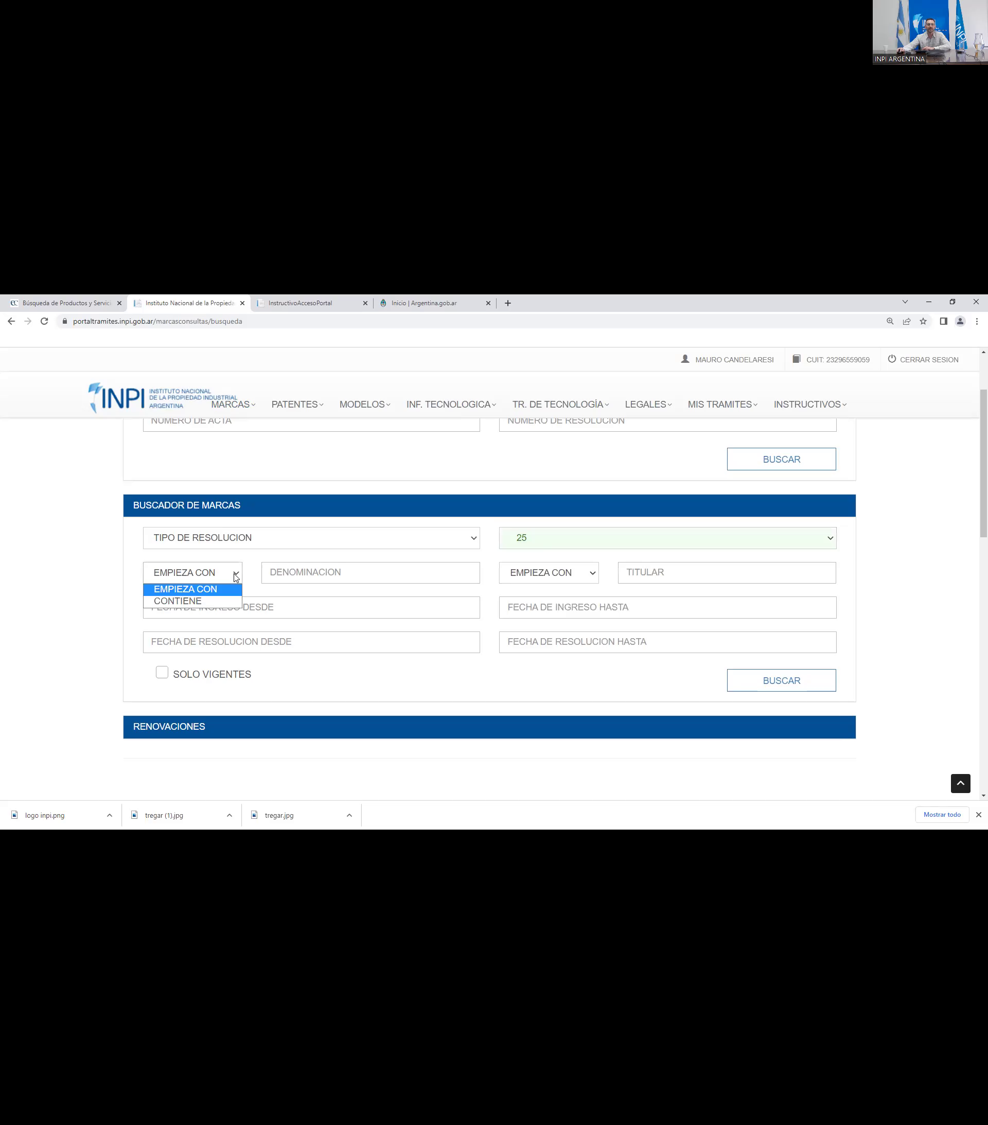
click(203, 601)
click(296, 573)
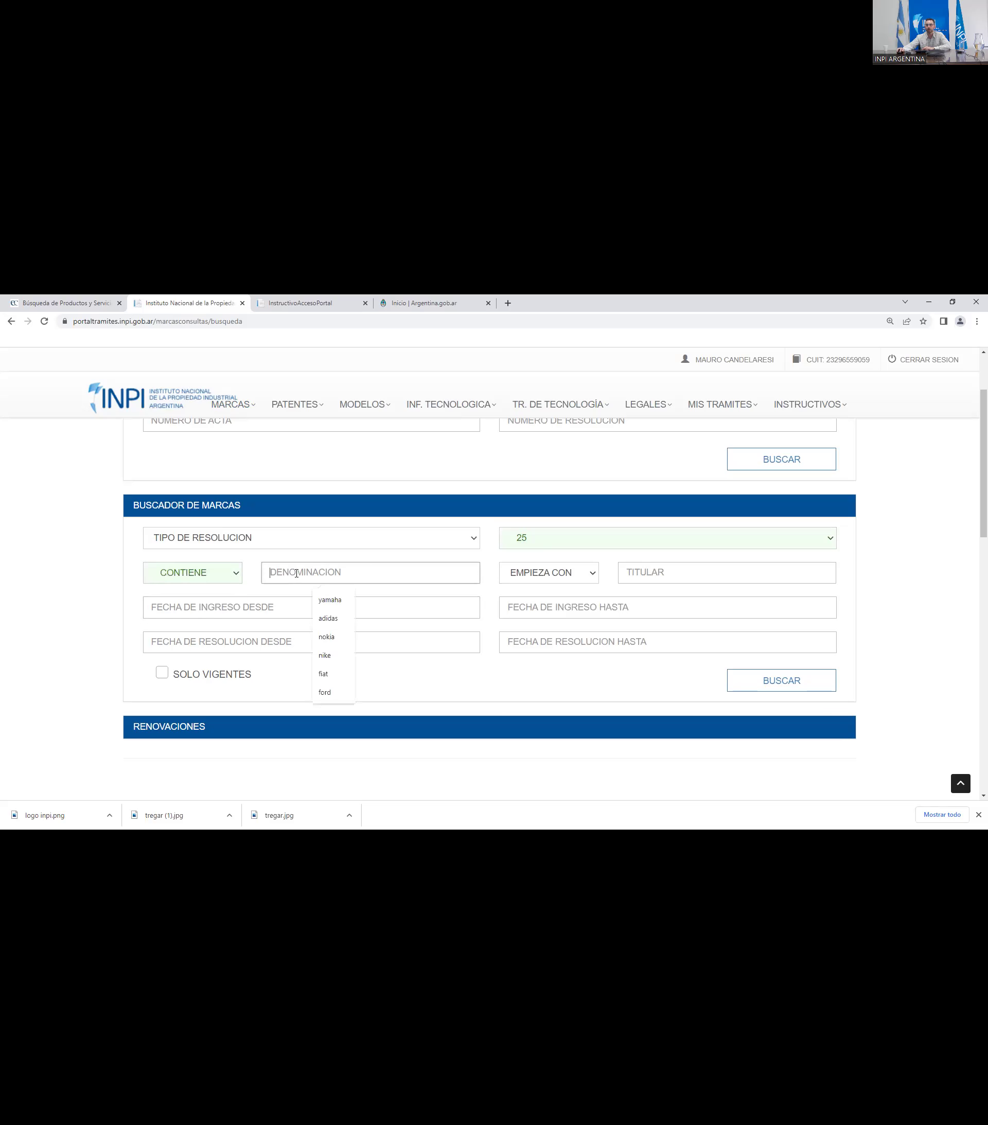